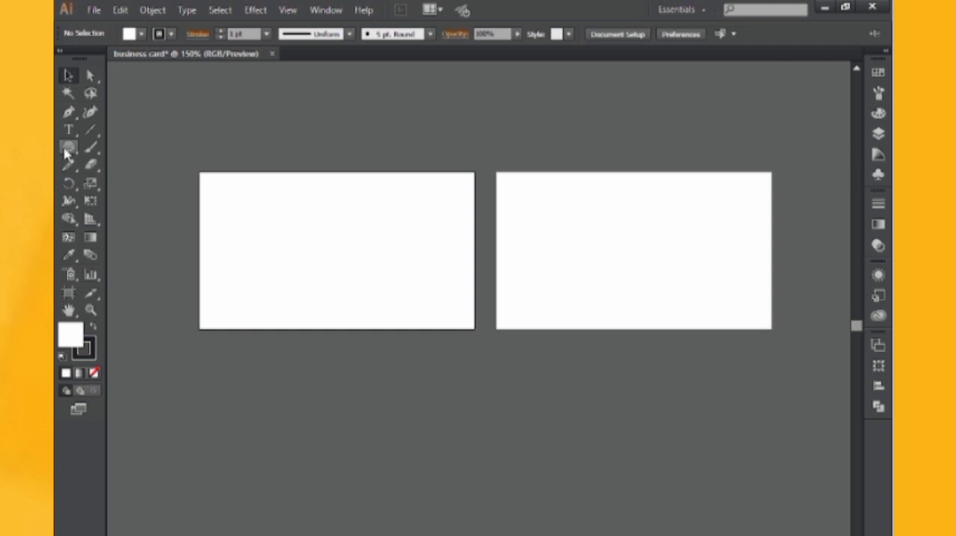
# Create a rectangle 3.5 in wide and 2 in high with the Rectangle tool
pyautogui.moveTo(68, 147); pyautogui.dragTo(197, 146)
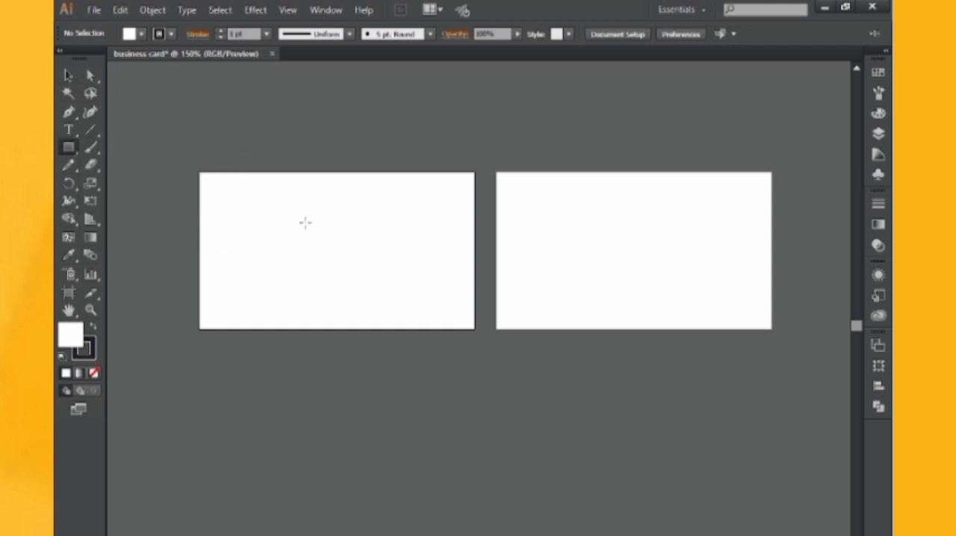
pyautogui.click(306, 222)
pyautogui.click(483, 259)
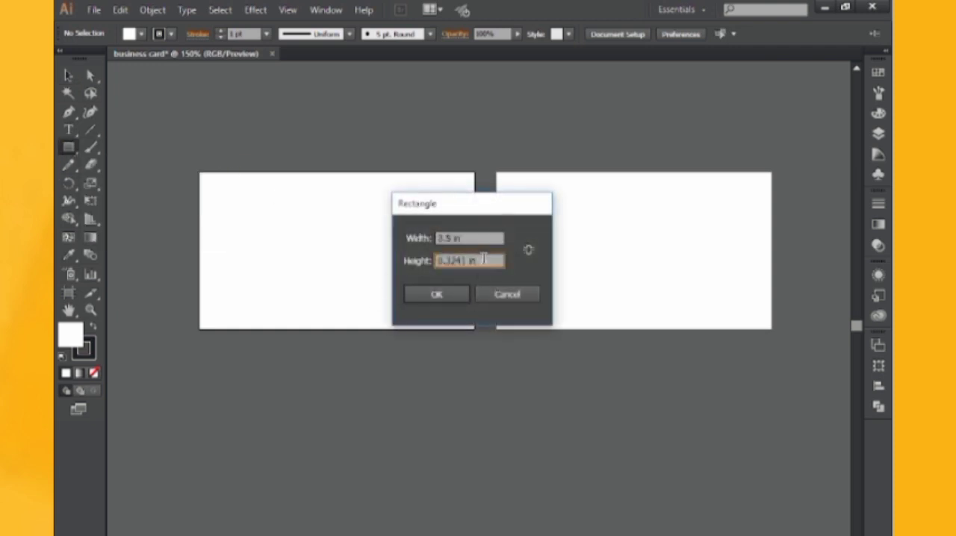
pyautogui.press('BackSpace')
pyautogui.write('2')
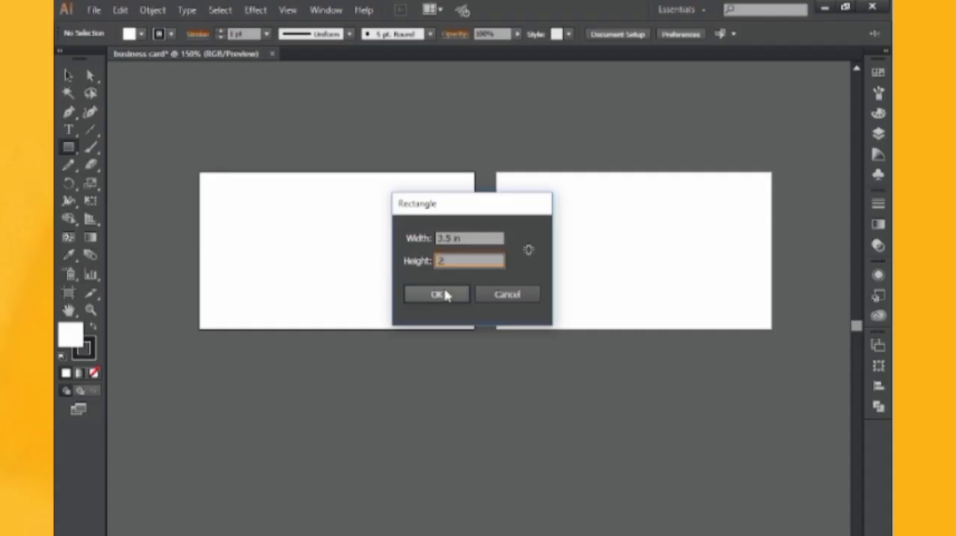
pyautogui.click(437, 294)
# Move the new rectangle over the first artboard and remove its stroke
pyautogui.click(68, 75)
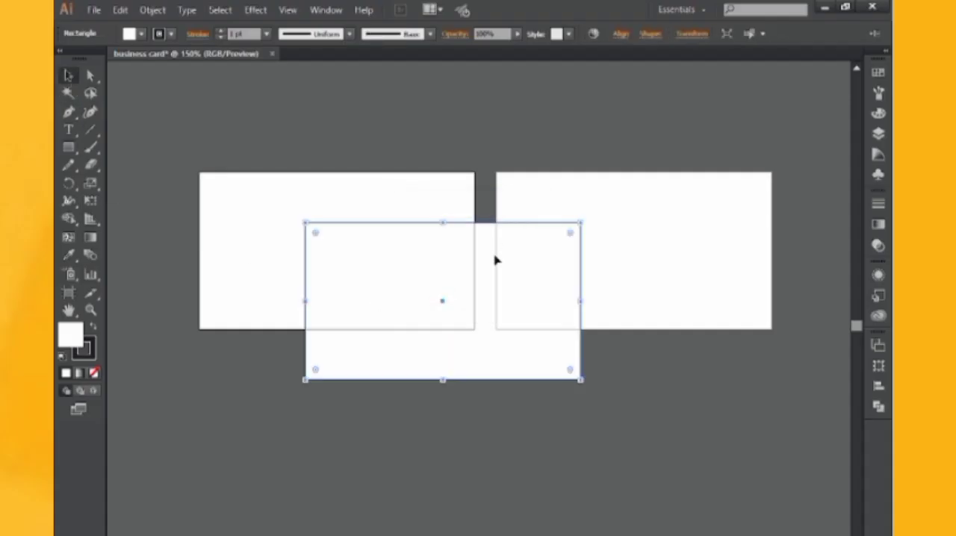
pyautogui.moveTo(496, 258); pyautogui.dragTo(282, 169)
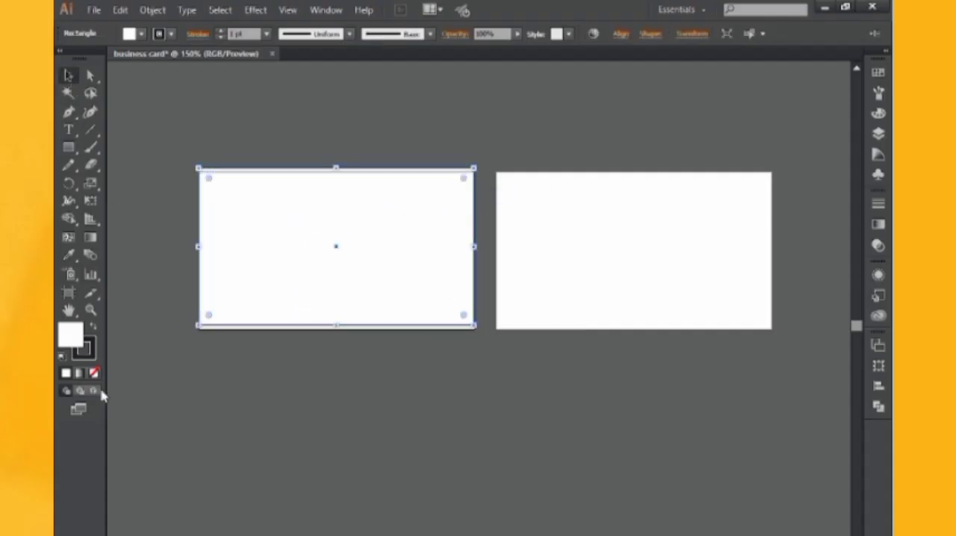
pyautogui.click(93, 328)
pyautogui.click(97, 329)
pyautogui.click(94, 372)
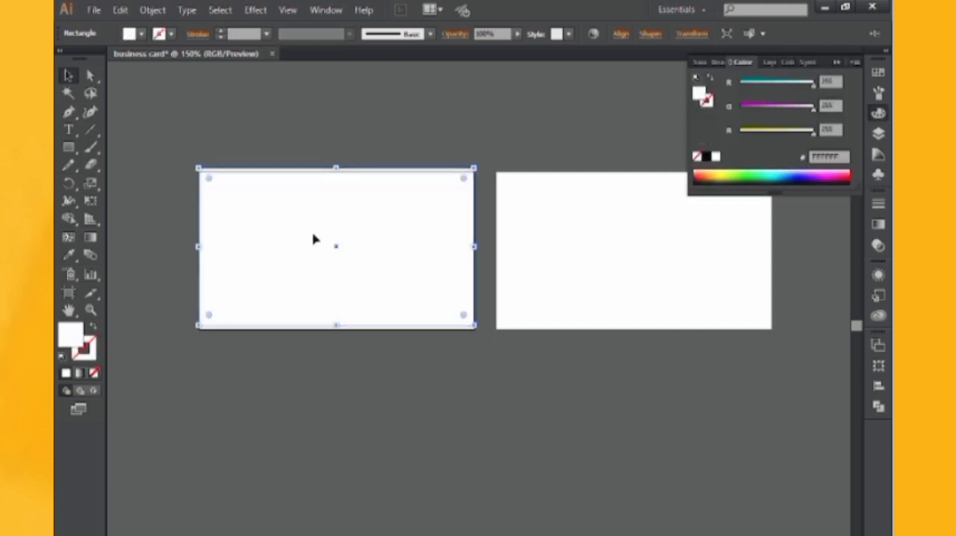
# Nudge the rectangle down until it lines up with the first artboard's edges, and deselect it
pyautogui.press('Down')
pyautogui.press('Down')
pyautogui.press('Down')
pyautogui.press('Down')
pyautogui.press('Up')
pyautogui.click(436, 99)
pyautogui.click(409, 195)
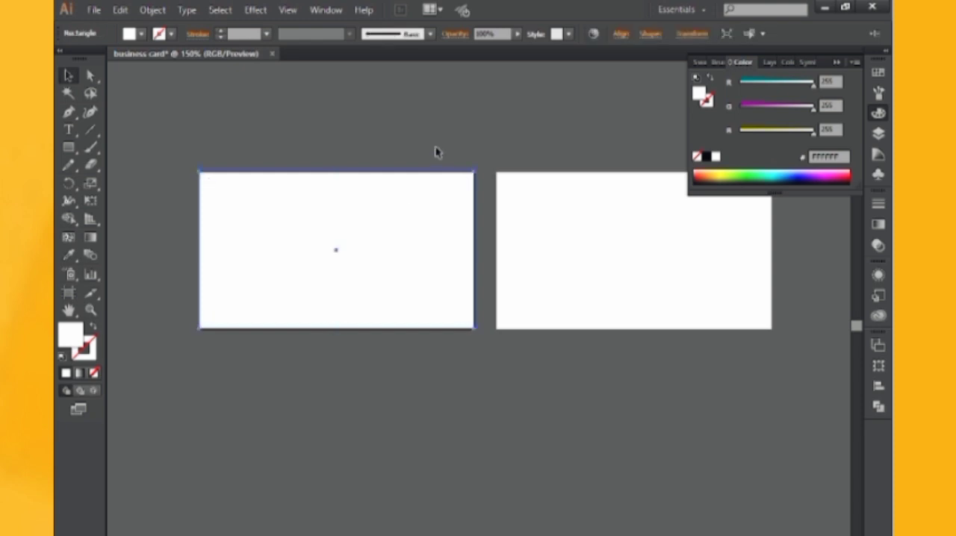
pyautogui.click(441, 231)
pyautogui.hotkey('ctrl', 'shift', 'a')
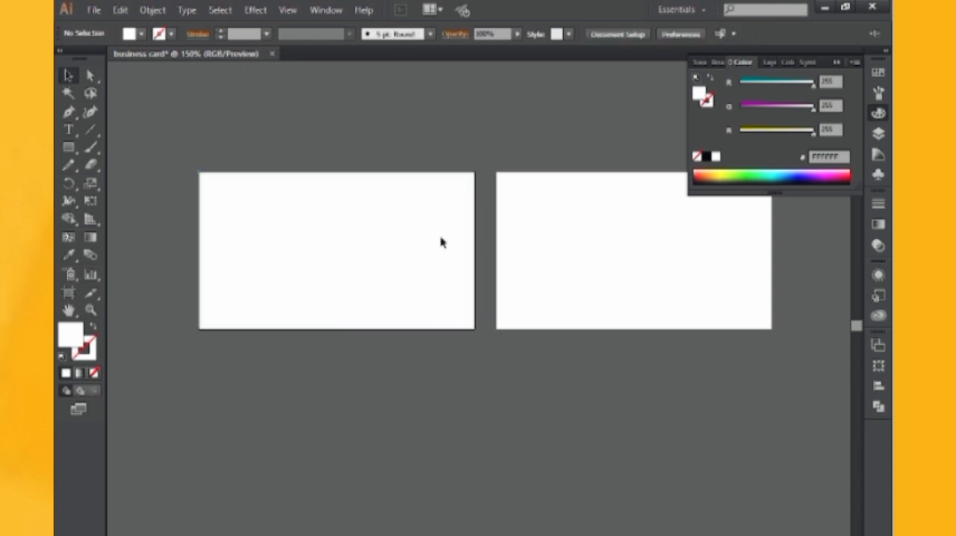
# Draw a thin horizontal rectangle from the card's upper-left corner to just past the middle of its top edge
pyautogui.click(69, 146)
pyautogui.hotkey('ctrl', '+')
pyautogui.hotkey('ctrl', '+')
pyautogui.hotkey('ctrl', '+')
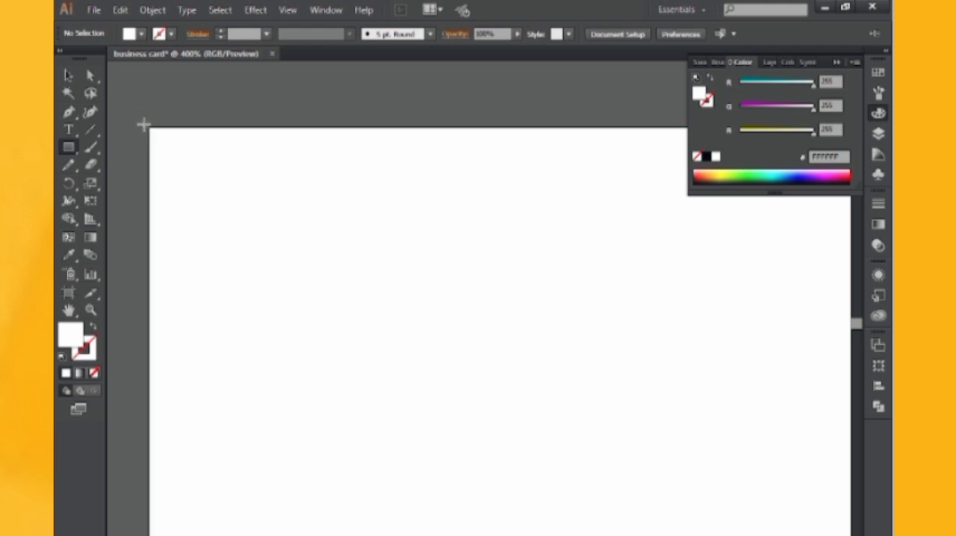
pyautogui.moveTo(148, 126); pyautogui.dragTo(446, 190)
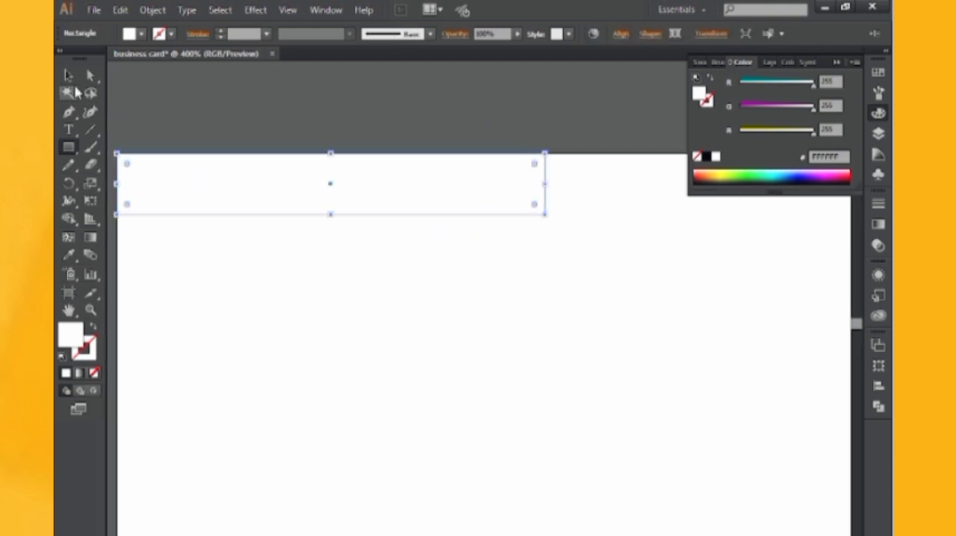
# Draw a vertical line about 1 in long from the card's centre up to its top edge with the Pen tool
pyautogui.click(68, 112)
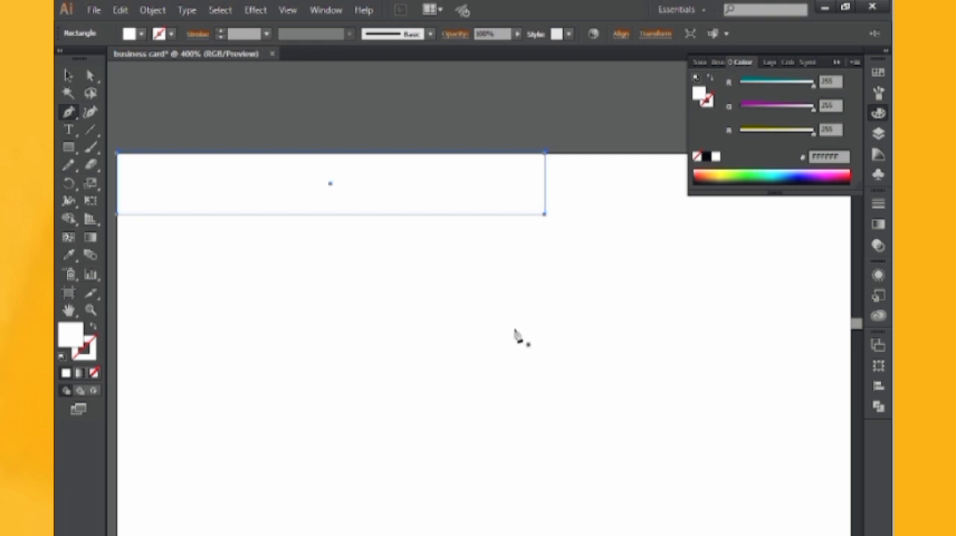
pyautogui.hotkey('ctrl', '-')
pyautogui.hotkey('ctrl', '-')
pyautogui.keyDown('space'); pyautogui.moveTo(517, 335); pyautogui.dragTo(448, 311); pyautogui.keyUp('space')
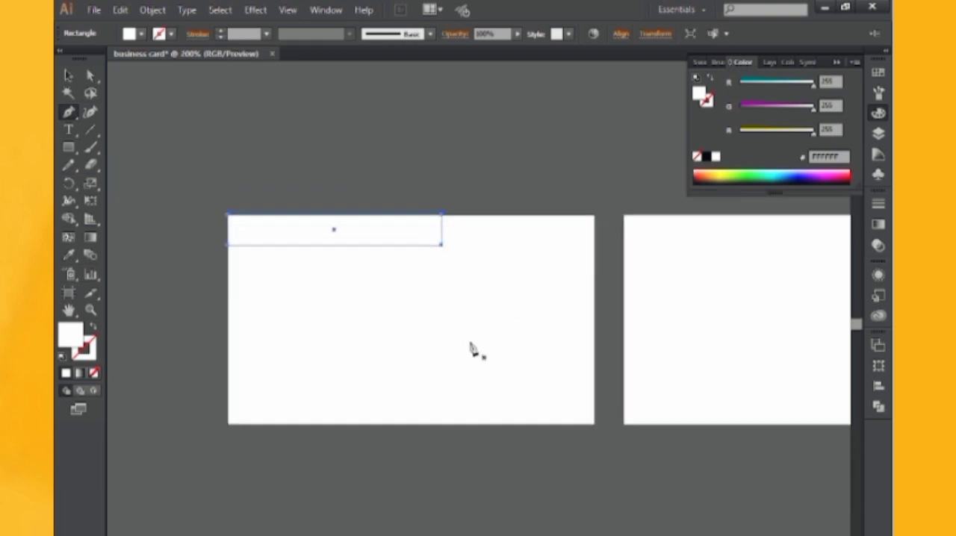
pyautogui.click(410, 320)
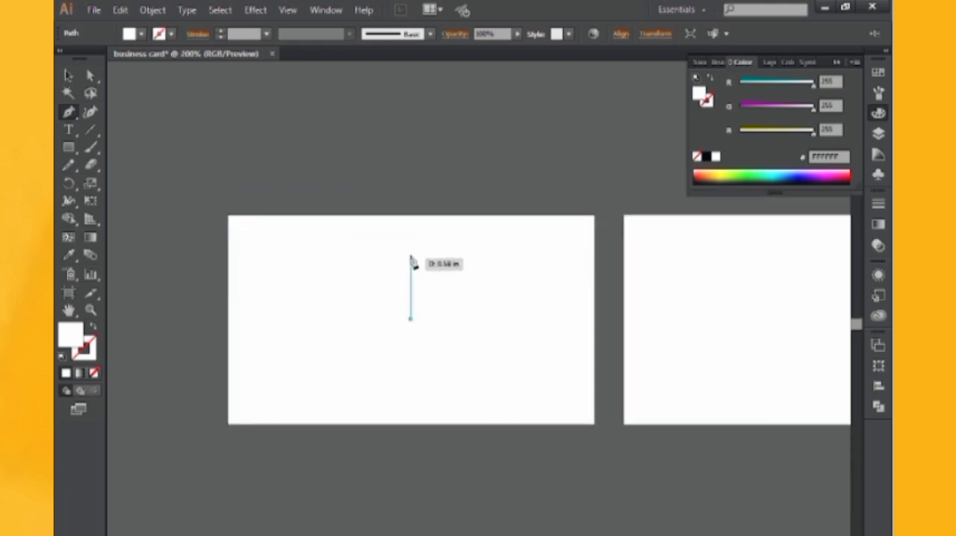
pyautogui.click(411, 216)
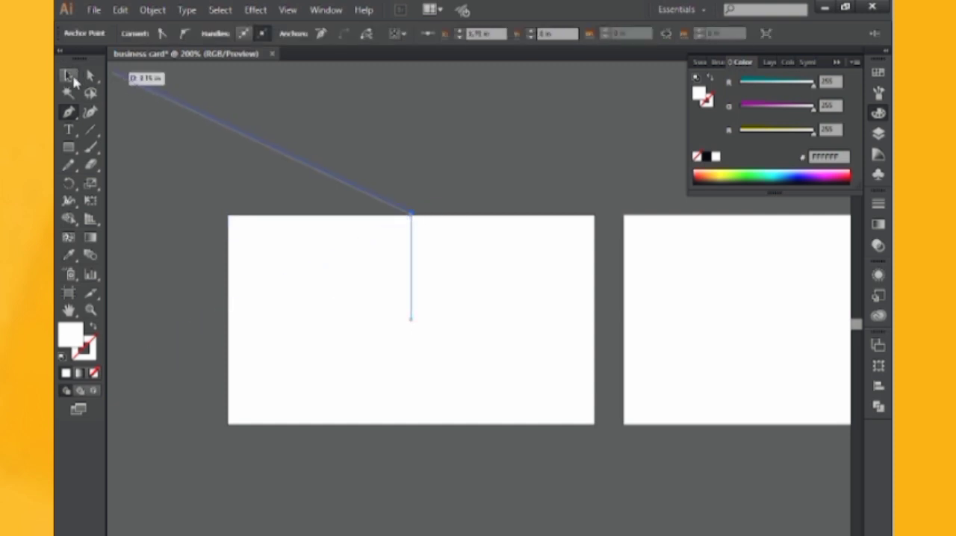
pyautogui.click(70, 77)
pyautogui.click(301, 127)
# Give the vertical centre line a visible stroke of 4 pt
pyautogui.click(345, 225)
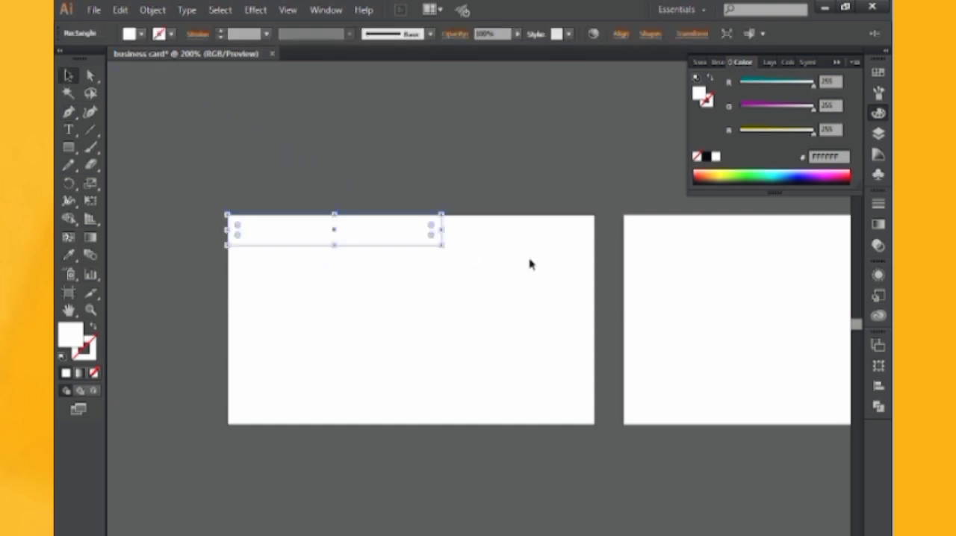
pyautogui.click(411, 277)
pyautogui.click(267, 34)
pyautogui.click(266, 145)
pyautogui.click(308, 190)
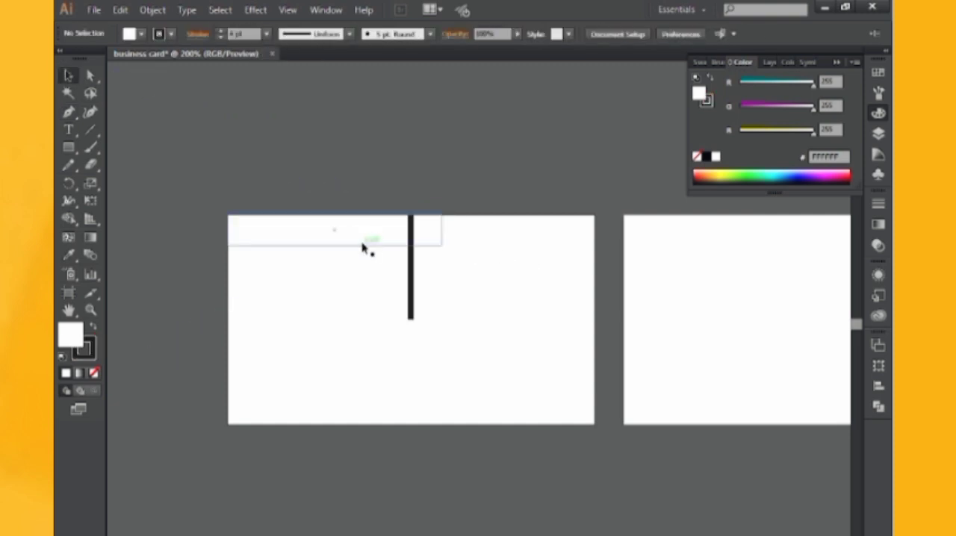
# Shorten the thin strip so its right edge ends at the vertical centre line
pyautogui.click(363, 245)
pyautogui.moveTo(446, 229); pyautogui.dragTo(413, 239)
pyautogui.click(430, 265)
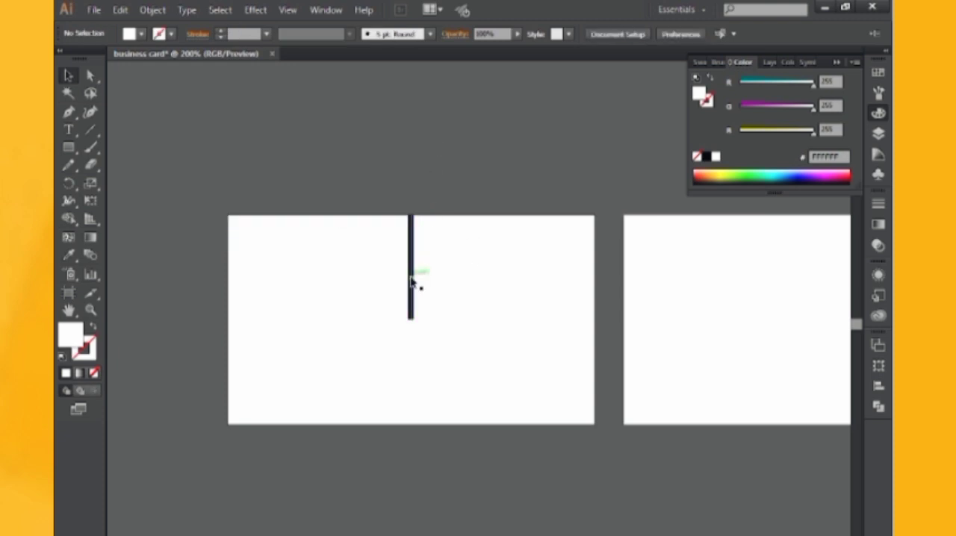
pyautogui.click(376, 222)
pyautogui.rightClick(374, 217)
pyautogui.click(379, 161)
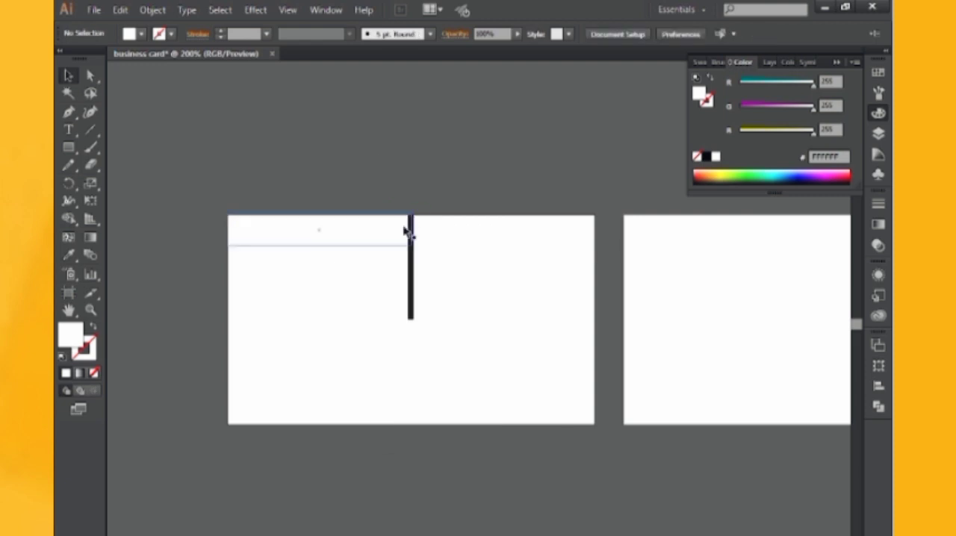
# Shift the strip's upper-right anchor point horizontally past the centre line to give the strip a slanted right end
pyautogui.click(404, 228)
pyautogui.click(89, 81)
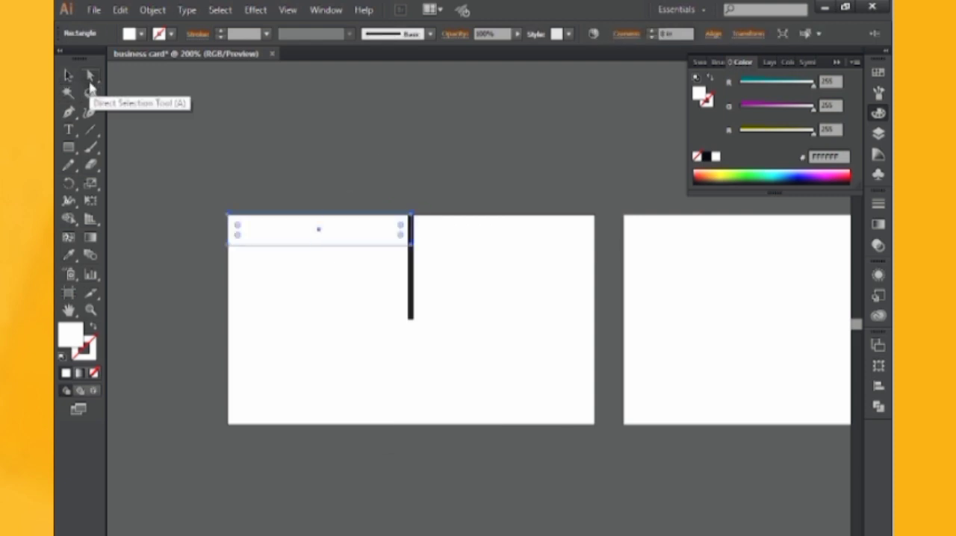
pyautogui.hotkey('ctrl', '+')
pyautogui.hotkey('ctrl', '+')
pyautogui.hotkey('ctrl', '+')
pyautogui.moveTo(274, 204); pyautogui.dragTo(357, 489)
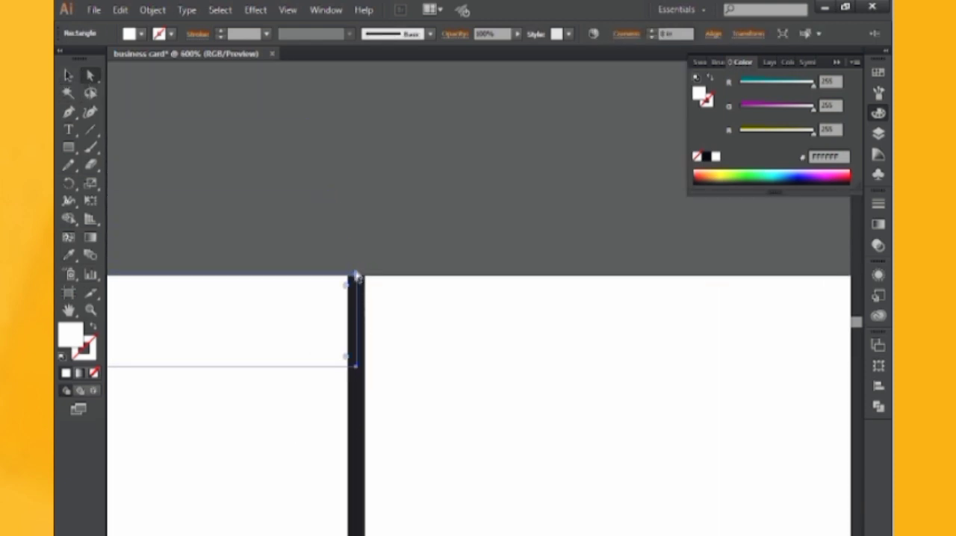
pyautogui.click(357, 278)
pyautogui.press('Right')
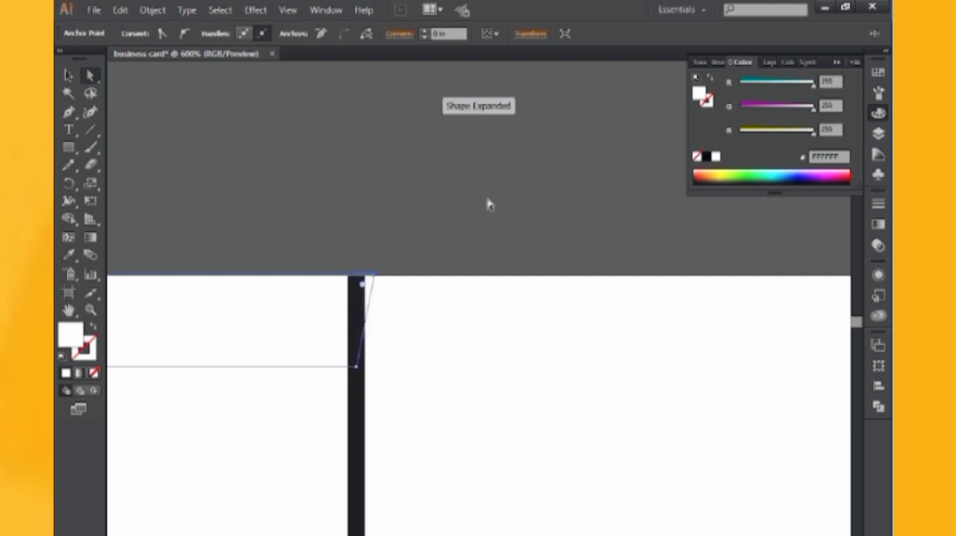
pyautogui.press('Right')
pyautogui.press('Right')
pyautogui.press('Right')
pyautogui.press('Right')
pyautogui.press('Right')
pyautogui.press('Right')
pyautogui.press('Right')
pyautogui.press('Right')
pyautogui.press('Right')
pyautogui.press('Right')
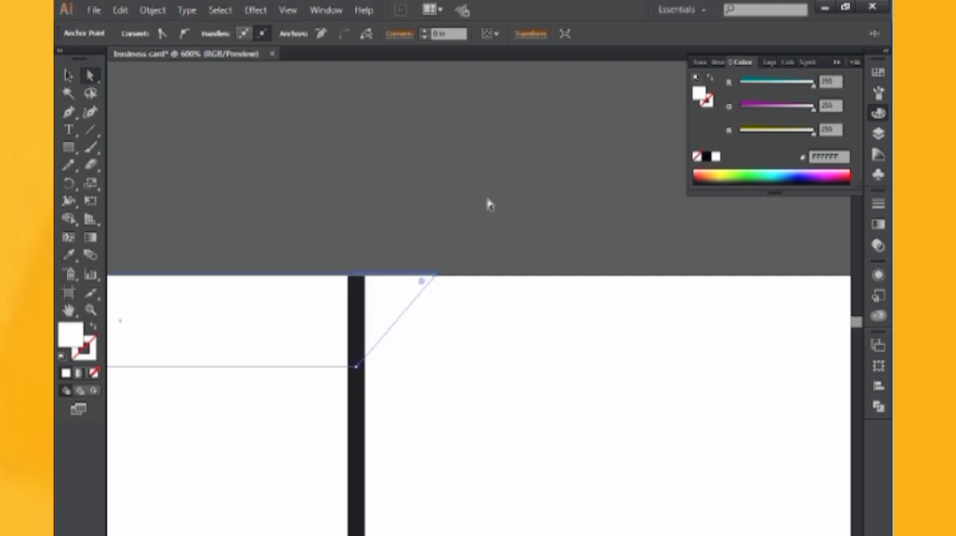
pyautogui.press('Right')
pyautogui.press('Right')
pyautogui.press('Right')
pyautogui.press('Right')
pyautogui.press('Right')
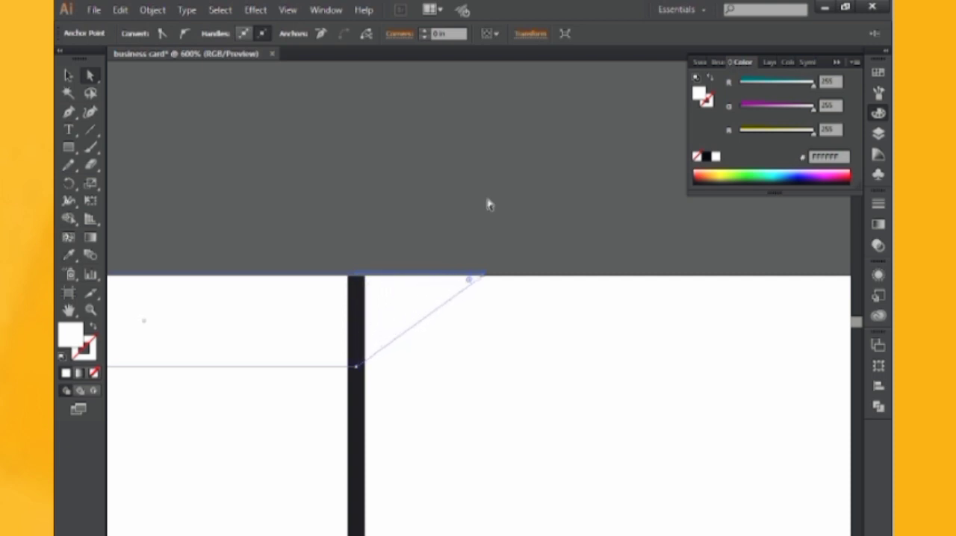
pyautogui.click(67, 77)
pyautogui.click(247, 209)
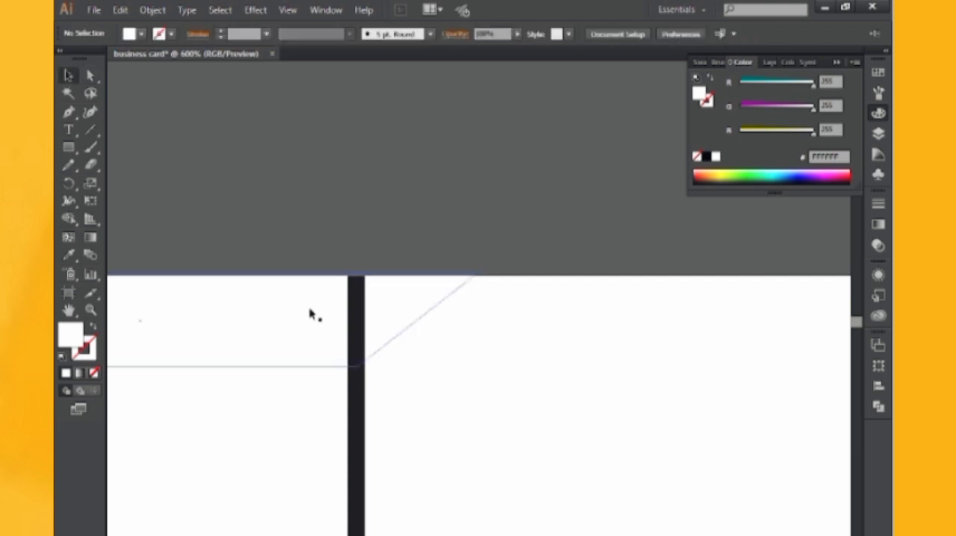
# Draw a second rectangle from the centre line's top anchor to the card's right edge, matching the first strip's height
pyautogui.hotkey('ctrl', '-')
pyautogui.hotkey('ctrl', '-')
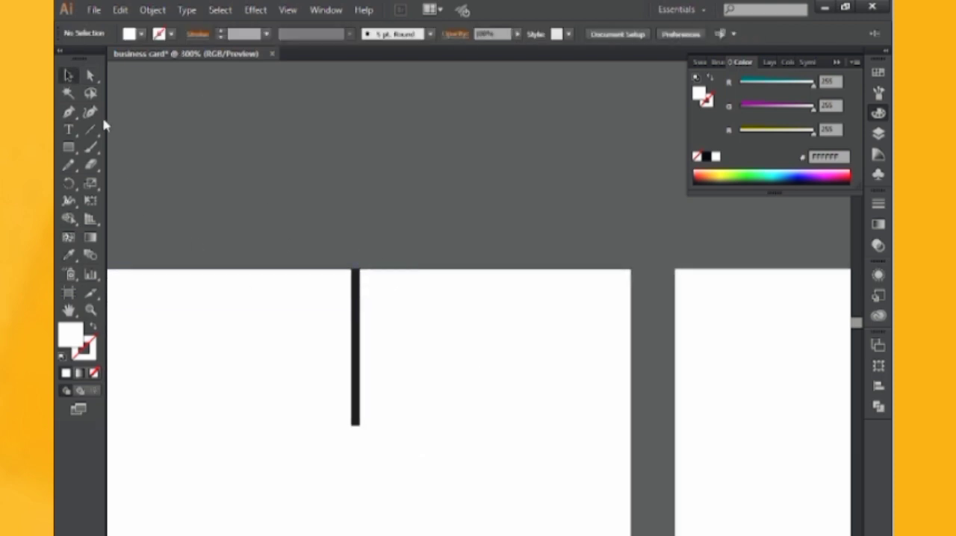
pyautogui.click(70, 148)
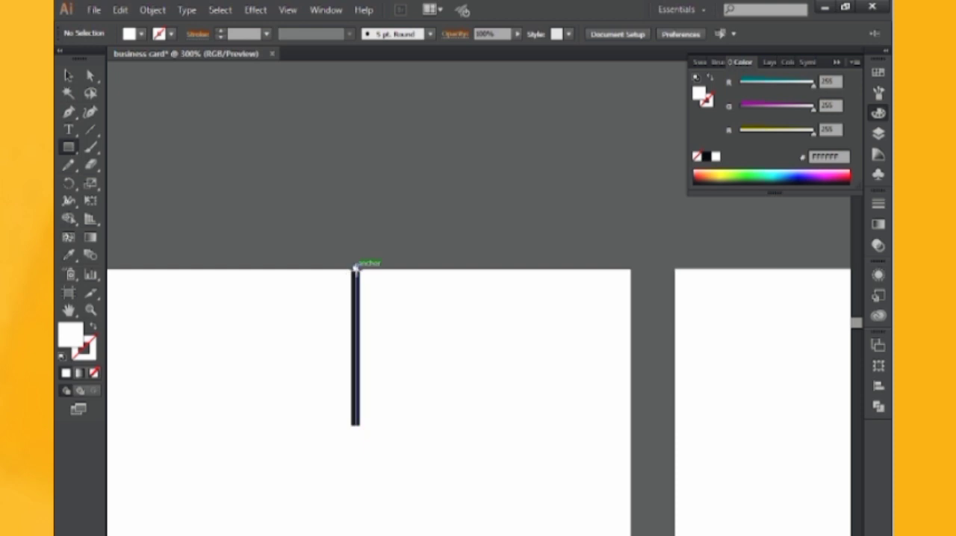
pyautogui.moveTo(357, 268)
pyautogui.mouseDown()
pyautogui.moveTo(575, 319)
pyautogui.moveTo(632, 306)
pyautogui.moveTo(631, 315)
pyautogui.mouseUp()
pyautogui.moveTo(462, 277); pyautogui.dragTo(529, 266)
# Bring the slanted left strip to the front of the other objects
pyautogui.click(67, 74)
pyautogui.click(315, 280)
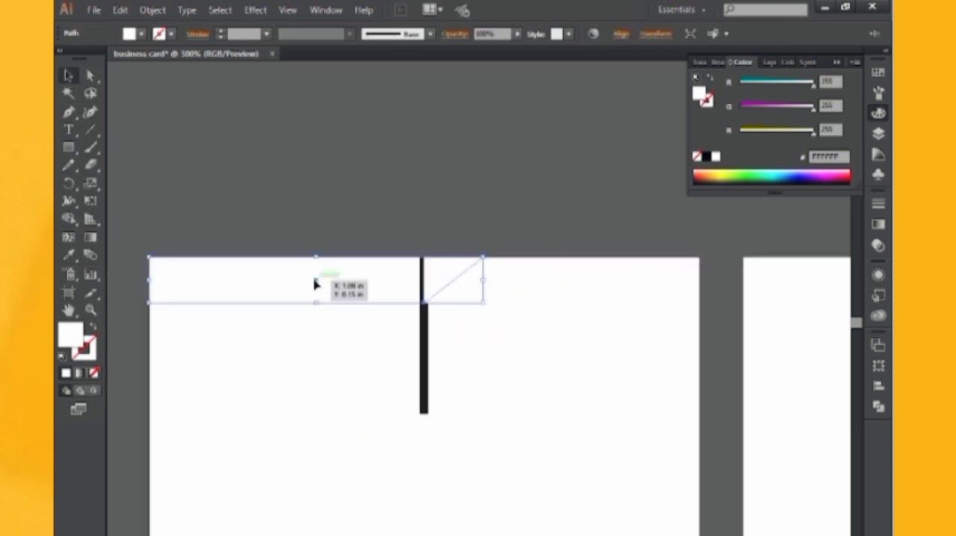
pyautogui.rightClick(315, 280)
pyautogui.moveTo(357, 485)
pyautogui.click(515, 531)
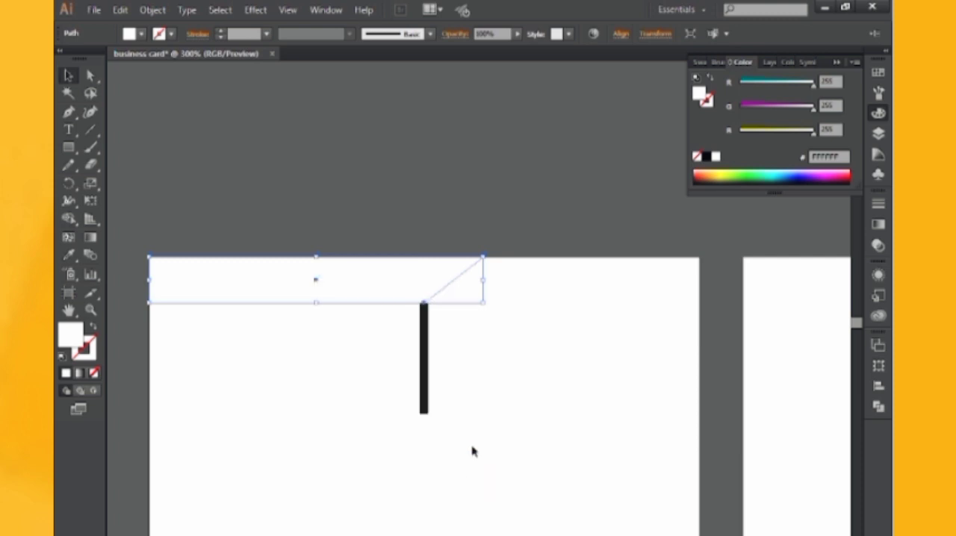
# Delete the vertical centre line from the card
pyautogui.click(471, 448)
pyautogui.click(424, 369)
pyautogui.press('Delete')
# Fill the slanted left strip with pink FF77FF and the right rectangle with purple
pyautogui.click(429, 282)
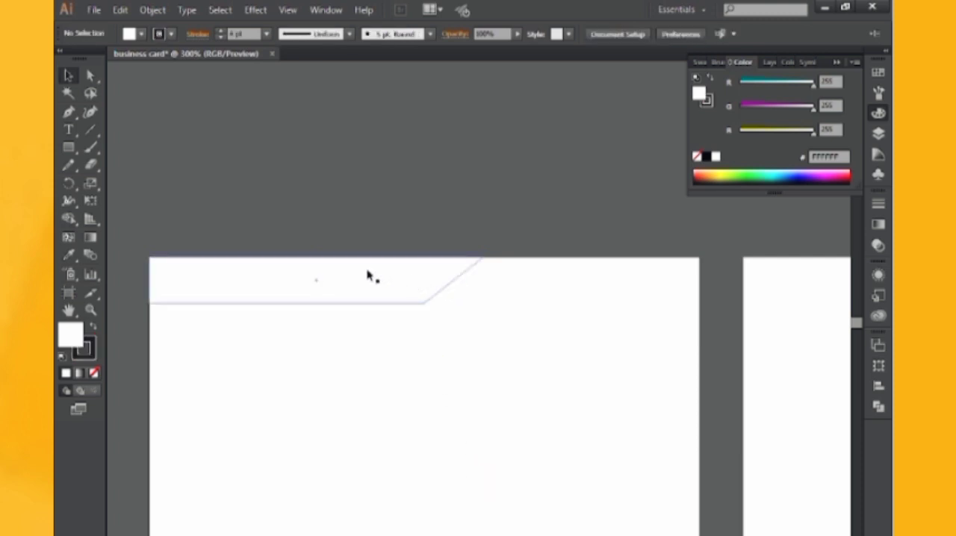
pyautogui.moveTo(782, 105); pyautogui.dragTo(778, 105)
pyautogui.click(572, 299)
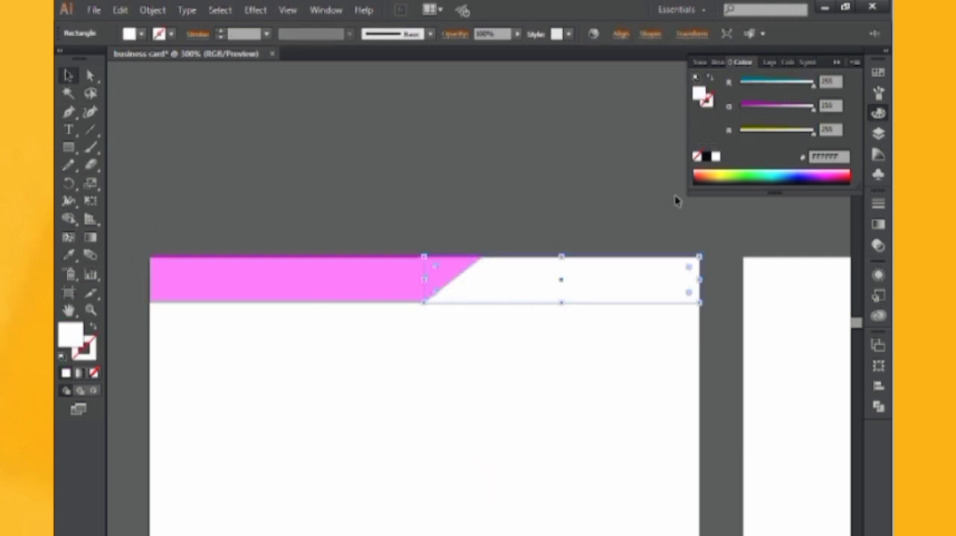
pyautogui.click(812, 174)
pyautogui.click(817, 171)
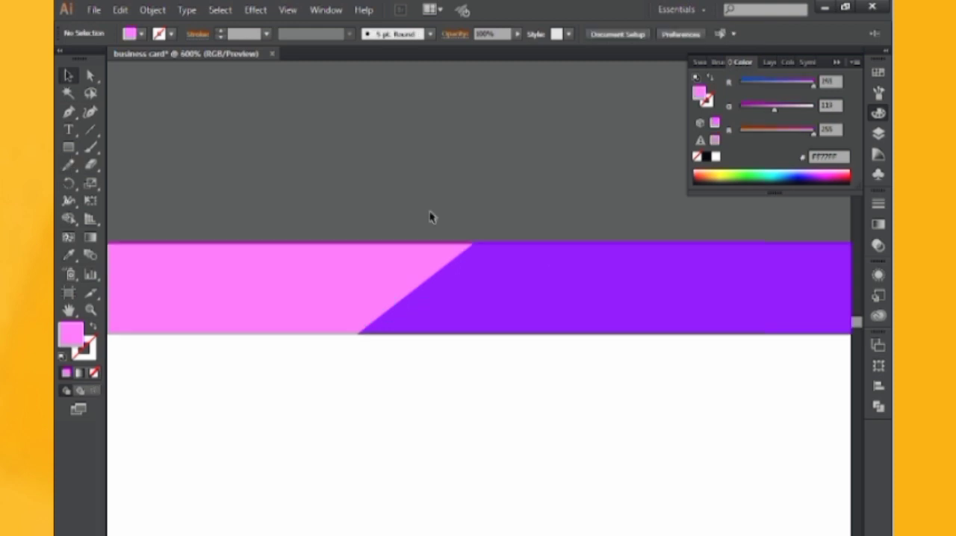
# Draw a closed triangle with the Pen tool from the slanted strip's lower corner, up its slanted edge, and down to the purple strip's bottom edge
pyautogui.press('p')
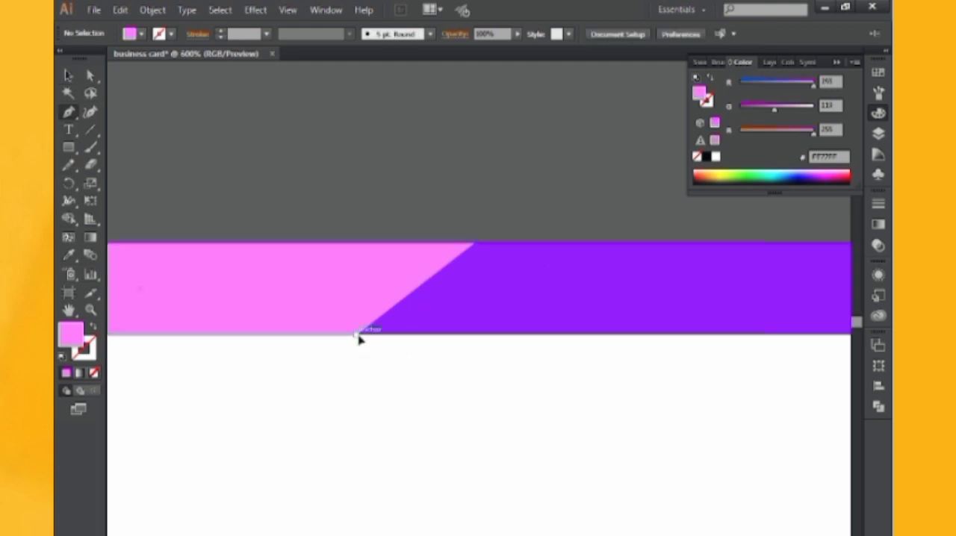
pyautogui.click(357, 334)
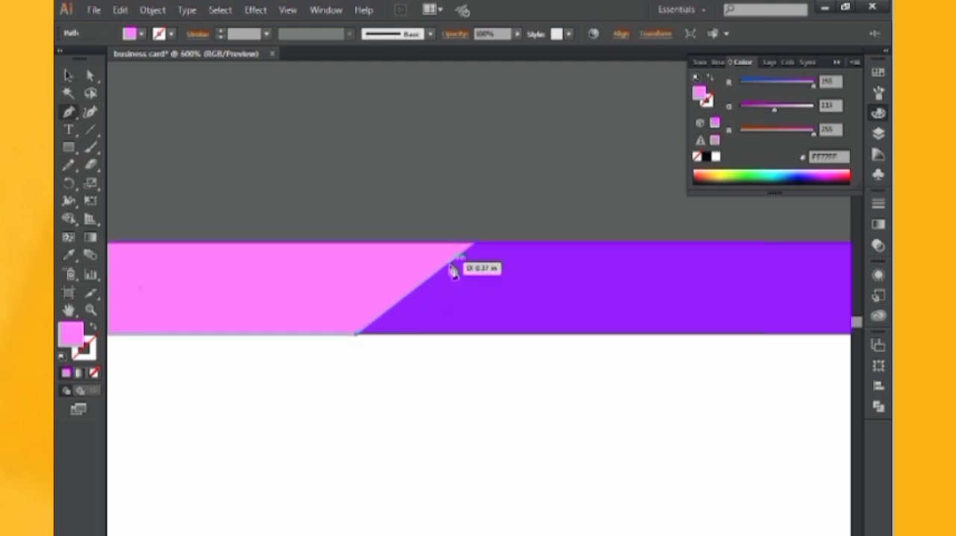
pyautogui.click(441, 268)
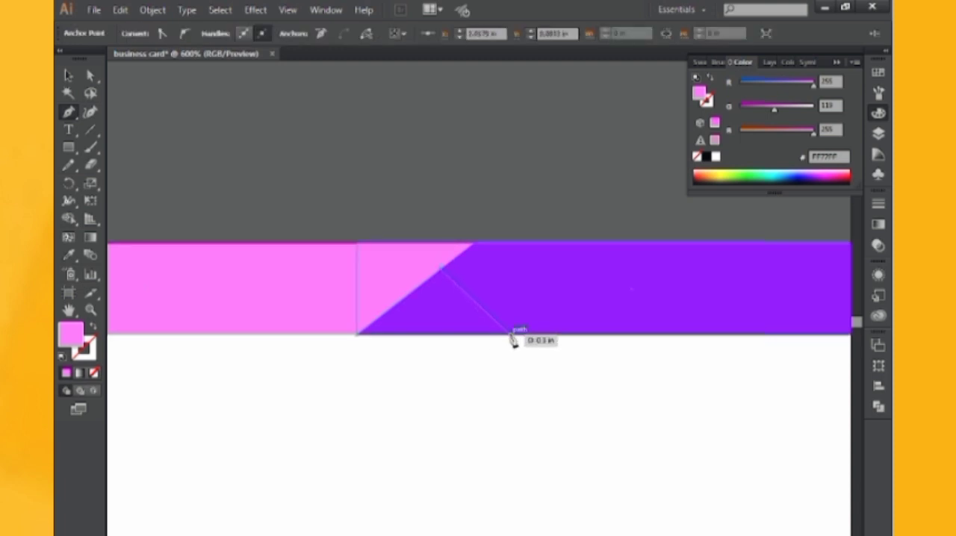
pyautogui.click(513, 336)
pyautogui.click(357, 334)
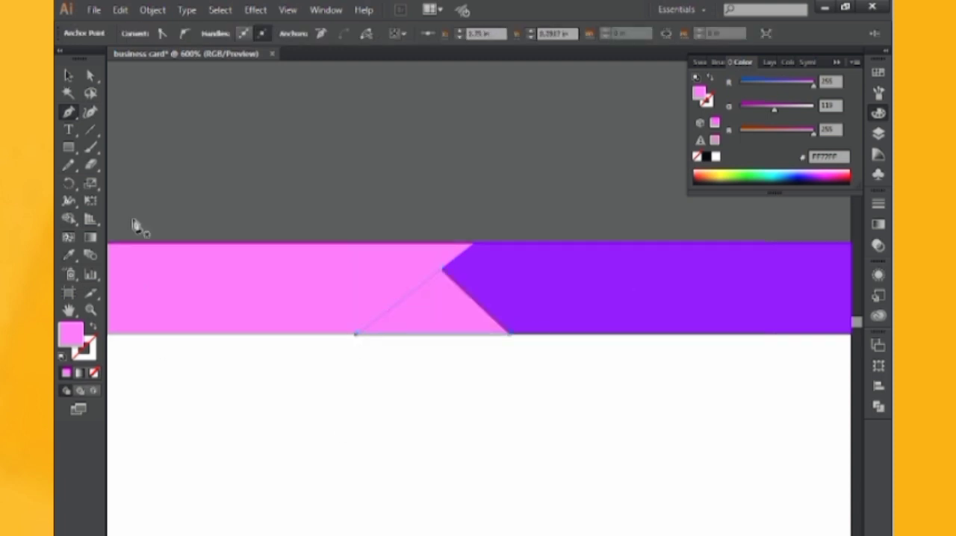
# Fill the triangle between the two header strips with black and deselect it
pyautogui.click(67, 75)
pyautogui.click(706, 157)
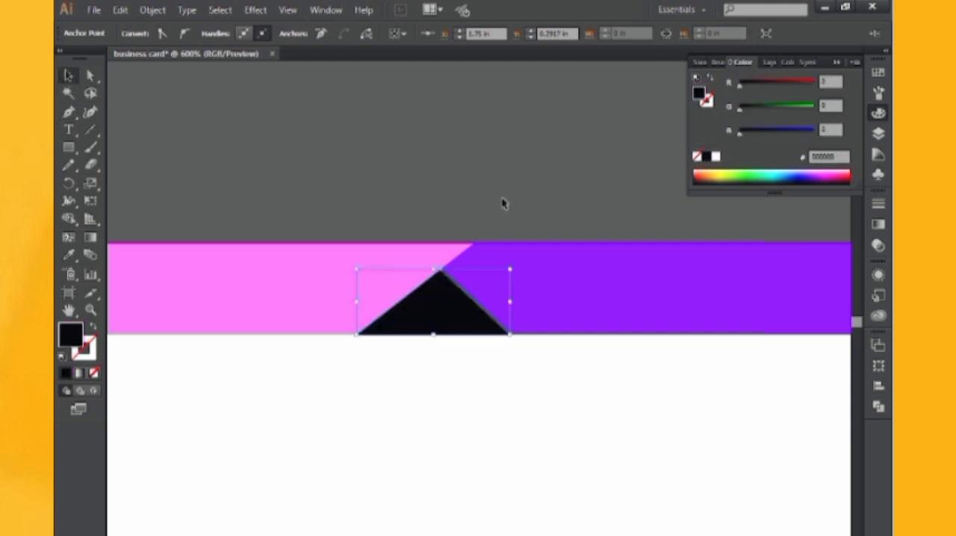
pyautogui.click(221, 93)
pyautogui.moveTo(305, 156); pyautogui.dragTo(344, 156)
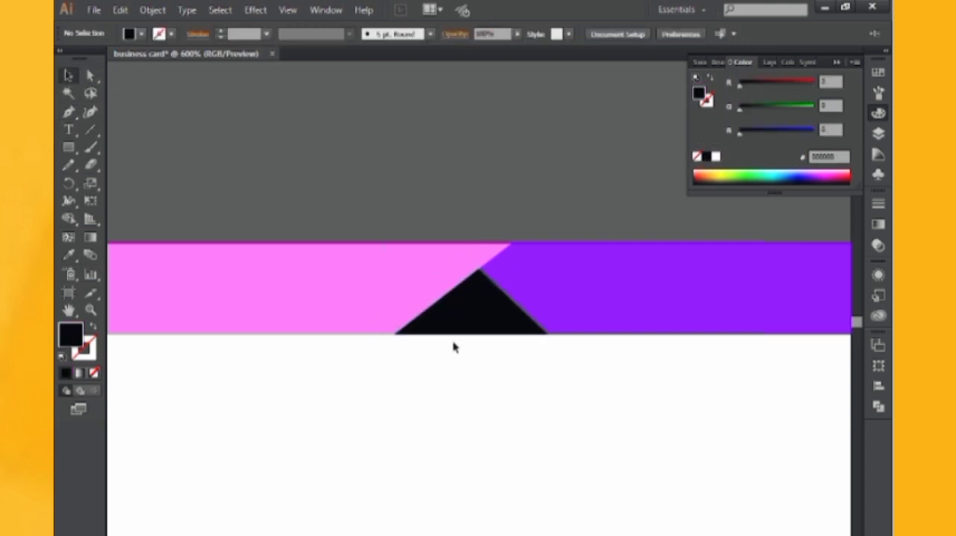
# Shift the black triangle's lower-right corner point slightly outward along the header's bottom edge
pyautogui.click(90, 75)
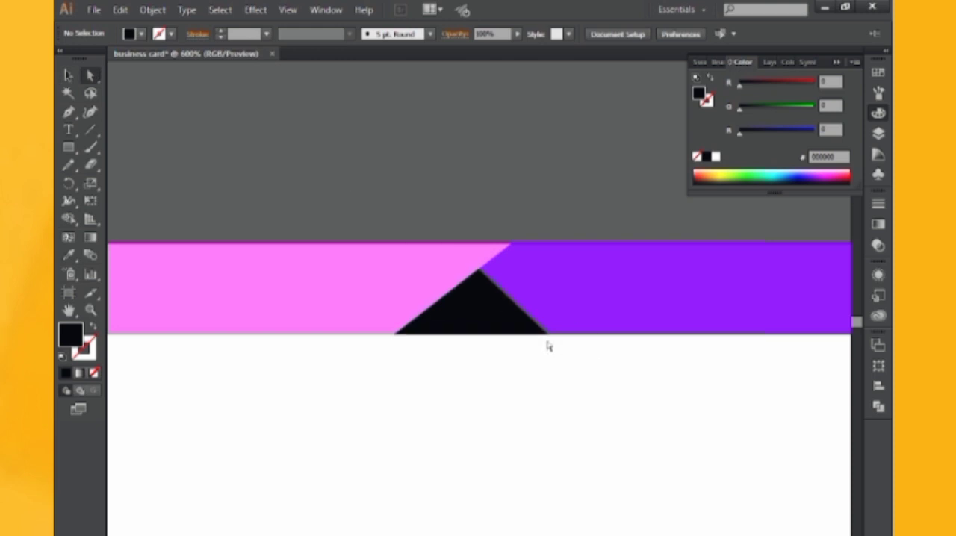
pyautogui.click(547, 335)
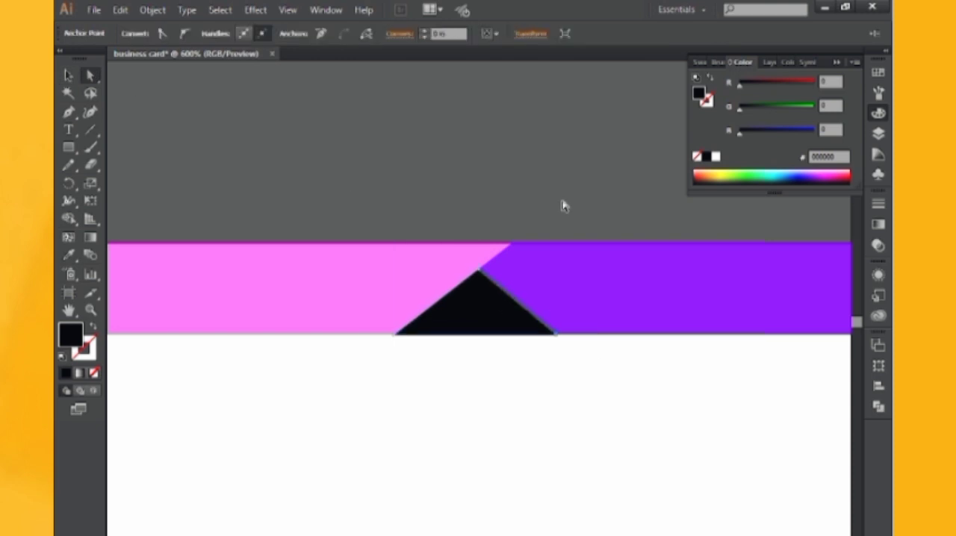
pyautogui.click(564, 206)
pyautogui.moveTo(568, 196); pyautogui.dragTo(545, 177)
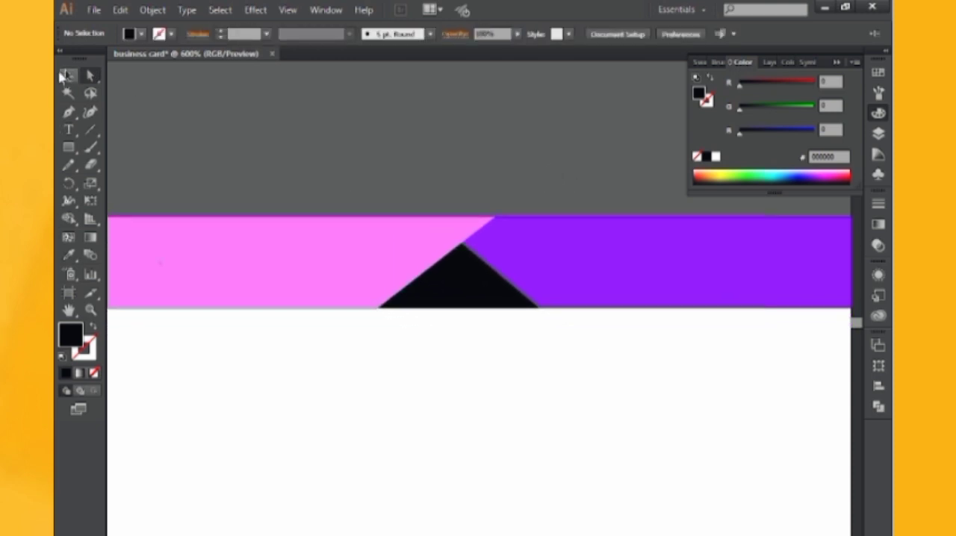
# Fill the slanted left strip with the light blue swatch and the right strip with the dark blue swatch
pyautogui.click(64, 75)
pyautogui.click(174, 257)
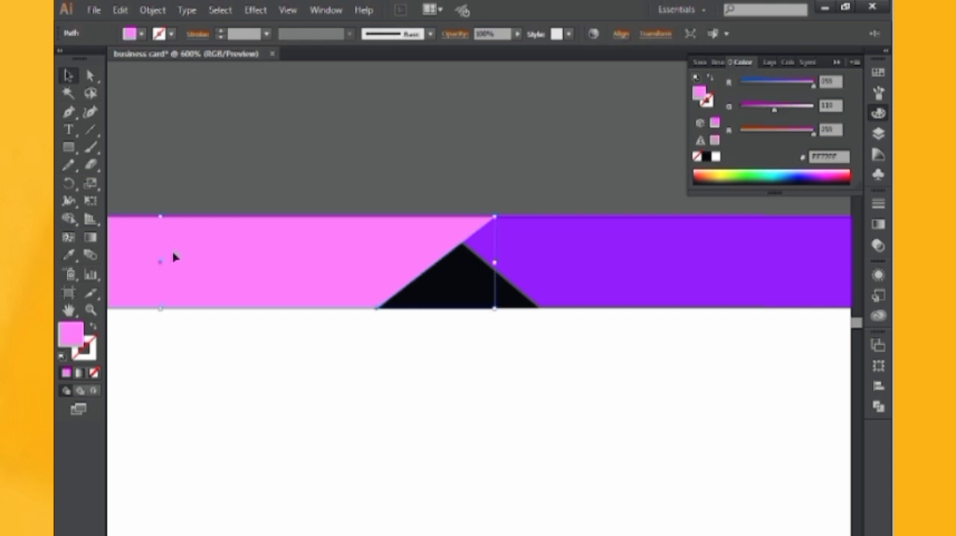
pyautogui.click(878, 91)
pyautogui.click(768, 104)
pyautogui.click(631, 141)
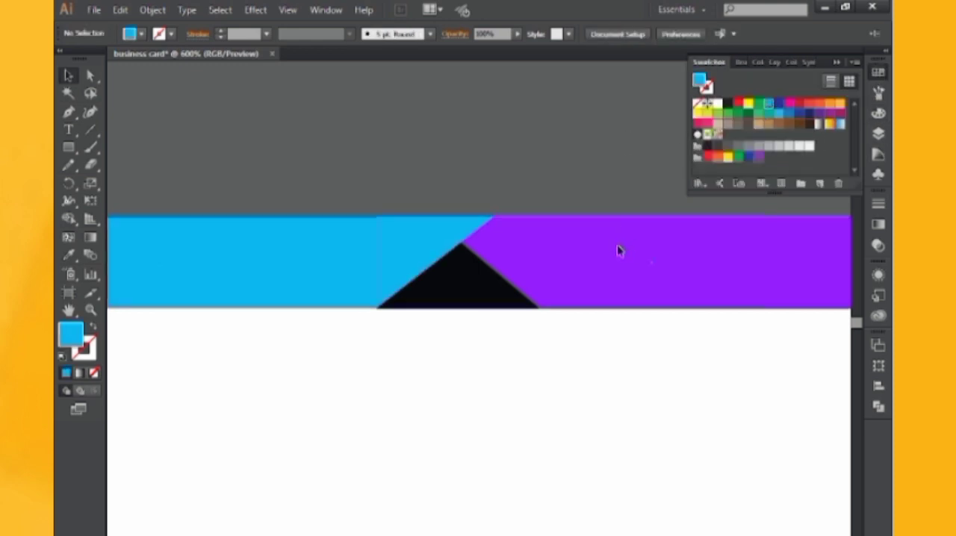
pyautogui.click(618, 247)
pyautogui.click(777, 106)
pyautogui.click(490, 127)
pyautogui.moveTo(444, 156); pyautogui.dragTo(458, 162)
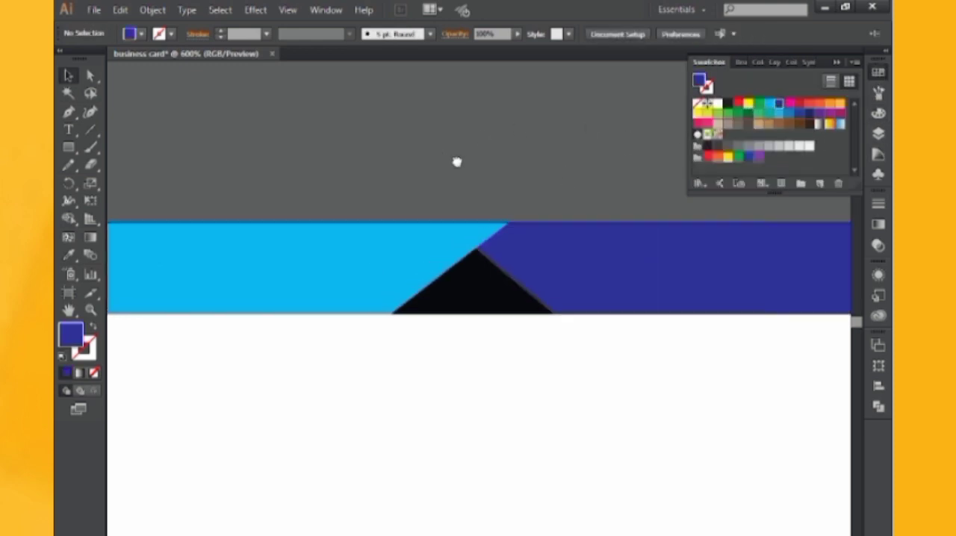
# Nudge the anchor points of the slanted junction and black triangle to the left, keeping the strips' outer ends in place
pyautogui.hotkey('ctrl', '1')
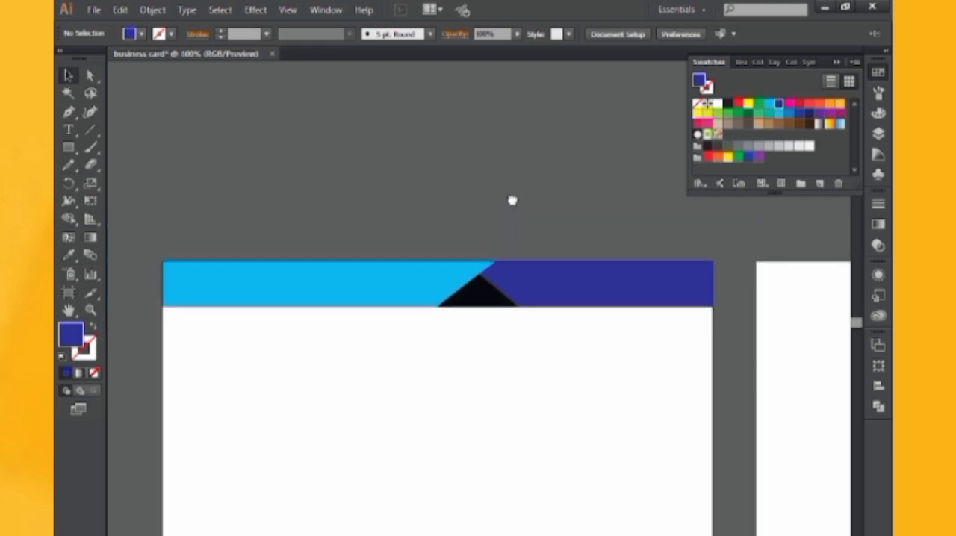
pyautogui.hscroll(-1, 507, 322)
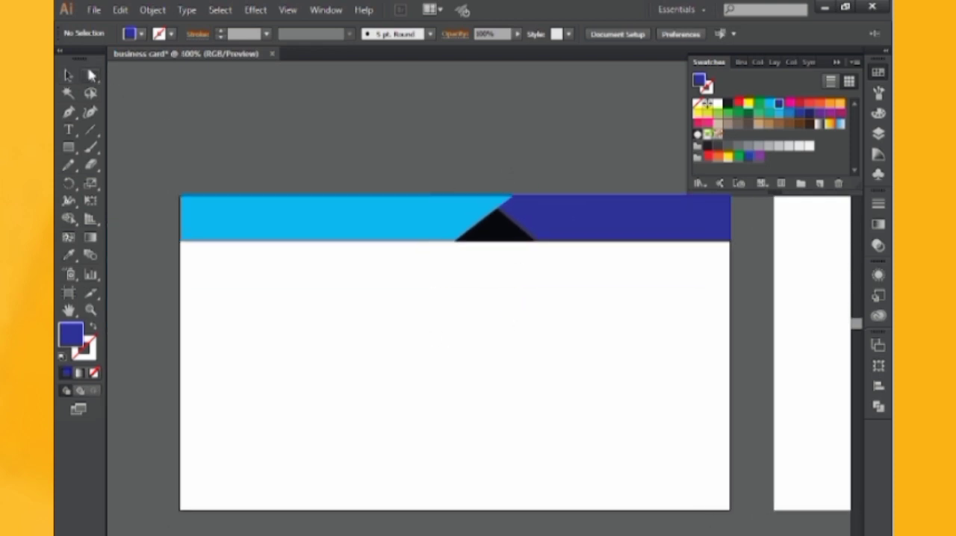
pyautogui.moveTo(532, 292); pyautogui.dragTo(545, 299)
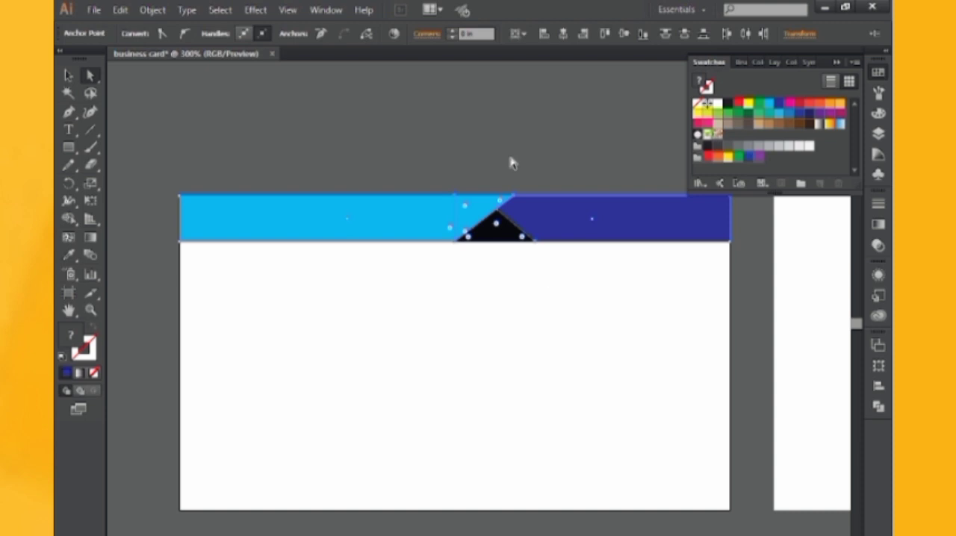
pyautogui.press('Left')
pyautogui.press('Left')
pyautogui.press('Left')
pyautogui.press('Left')
pyautogui.press('Left')
pyautogui.press('Left')
pyautogui.press('Left')
pyautogui.press('Left')
pyautogui.press('Left')
pyautogui.press('Left')
pyautogui.press('Left')
pyautogui.press('Left')
pyautogui.press('Left')
pyautogui.press('Left')
pyautogui.press('Left')
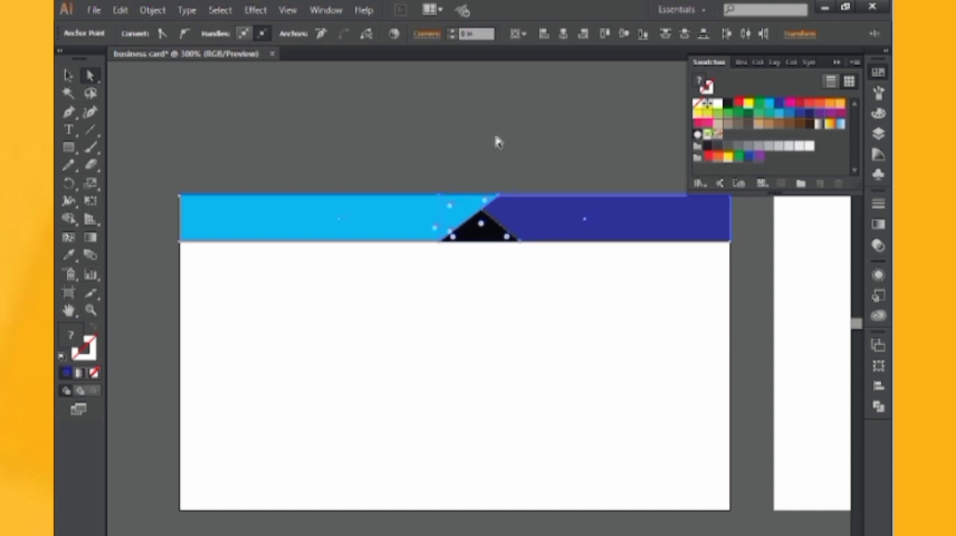
pyautogui.click(495, 141)
pyautogui.hscroll(2, 470, 156)
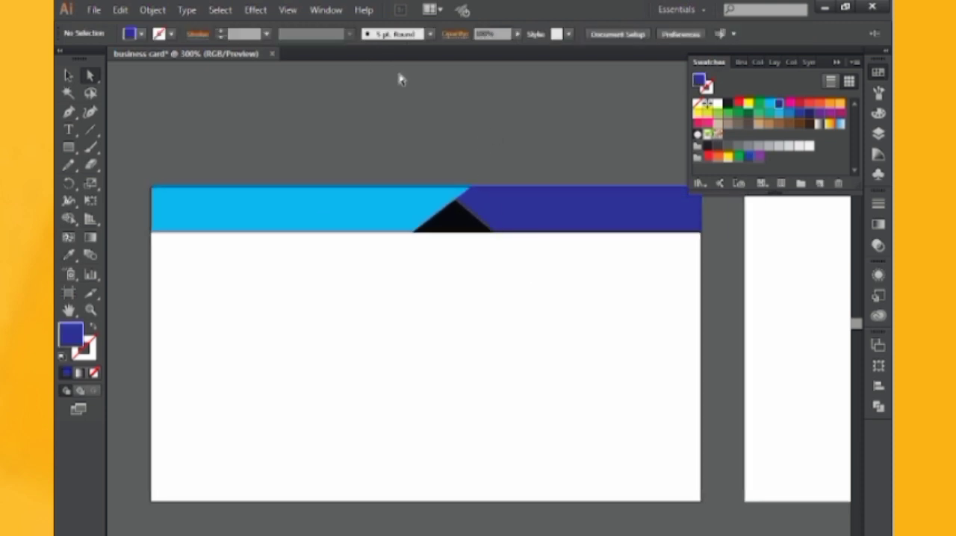
# Create a slightly larger offset copy of the black triangle around it and fill it with white sampled from the card
pyautogui.press('v')
pyautogui.click(457, 218)
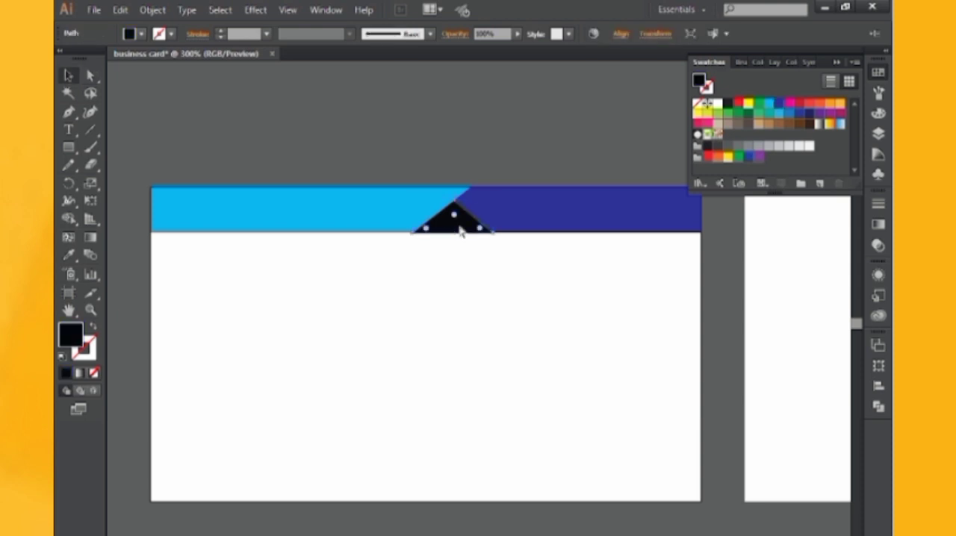
pyautogui.hotkey('ctrl', '+')
pyautogui.hotkey('ctrl', '+')
pyautogui.hotkey('ctrl', '+')
pyautogui.moveTo(512, 162); pyautogui.dragTo(548, 333)
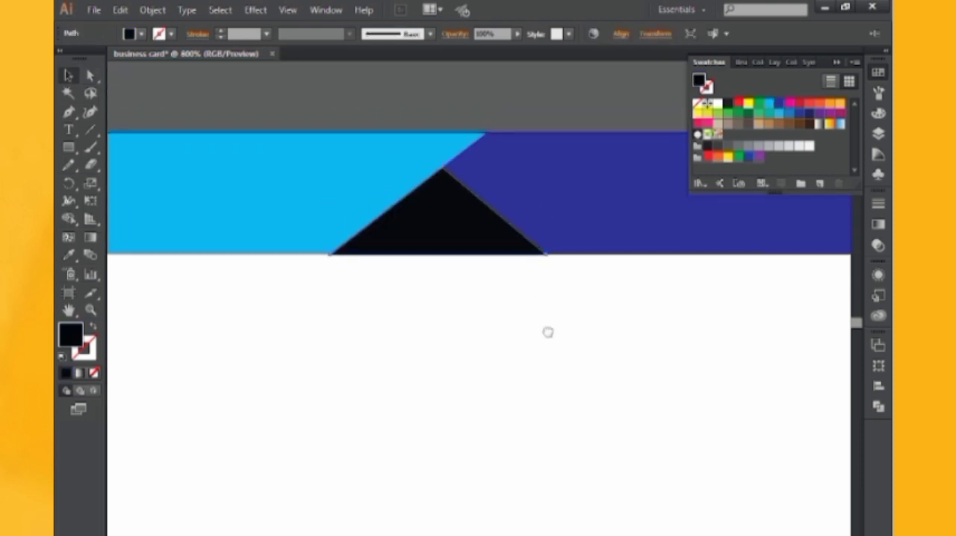
pyautogui.moveTo(546, 254); pyautogui.dragTo(571, 337)
pyautogui.click(68, 254)
pyautogui.click(154, 282)
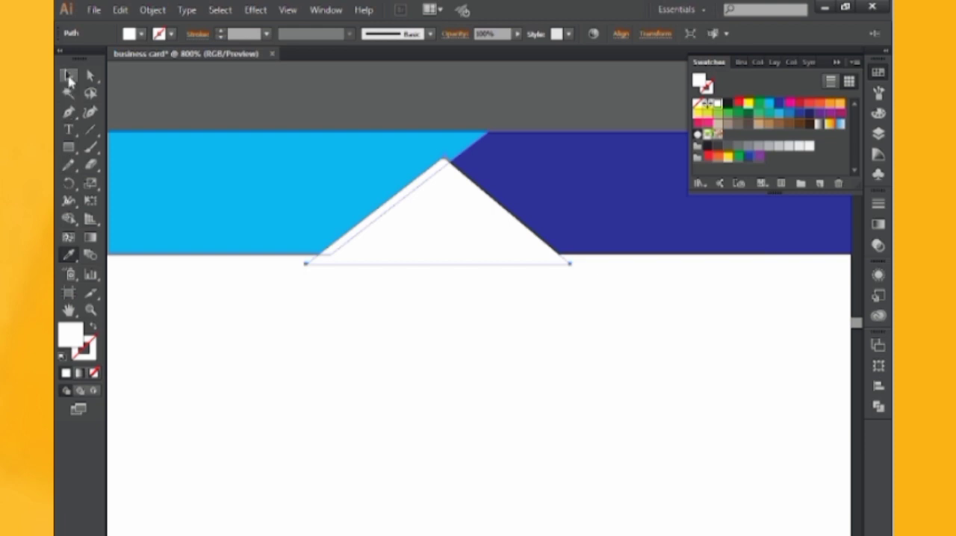
# Select all header shapes and use the Shape Builder to trim the white triangle's overhang below the header and merge its border pieces
pyautogui.click(68, 76)
pyautogui.hotkey('ctrl', '-')
pyautogui.moveTo(324, 205); pyautogui.dragTo(614, 391)
pyautogui.click(69, 218)
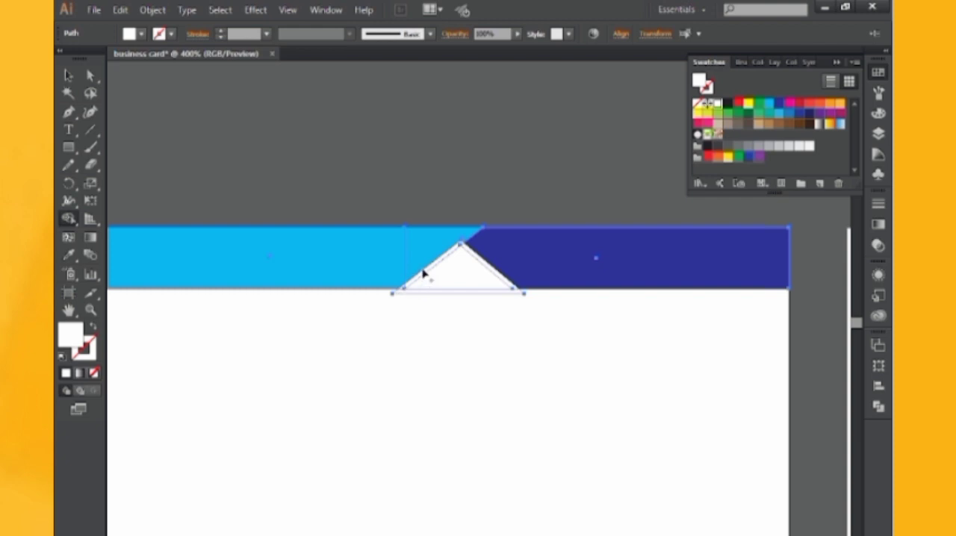
pyautogui.hotkey('ctrl', '+')
pyautogui.hotkey('ctrl', '+')
pyautogui.hotkey('ctrl', '+')
pyautogui.hotkey('ctrl', '+')
pyautogui.moveTo(346, 209); pyautogui.dragTo(471, 373)
pyautogui.moveTo(392, 280)
pyautogui.mouseDown()
pyautogui.moveTo(365, 322)
pyautogui.moveTo(291, 360)
pyautogui.mouseUp()
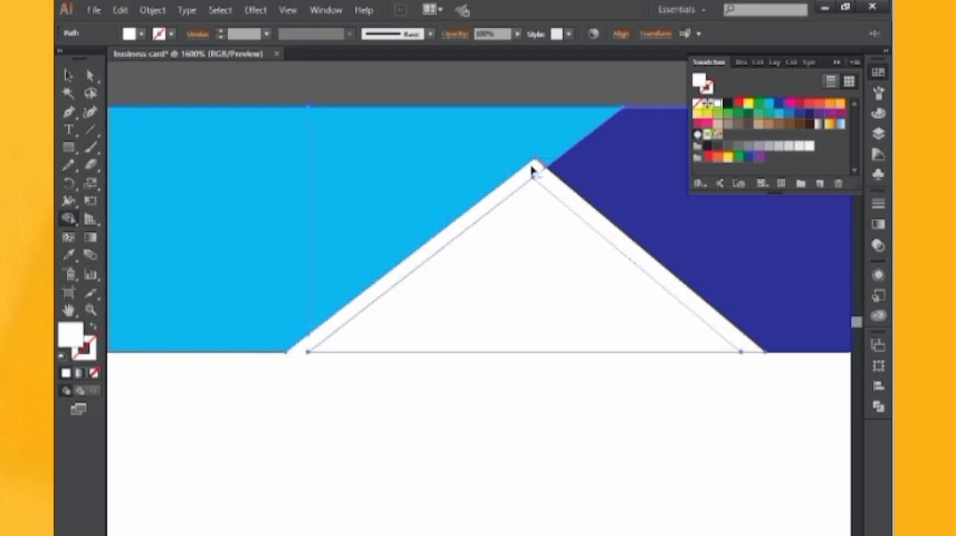
pyautogui.moveTo(595, 222)
pyautogui.mouseDown()
pyautogui.moveTo(612, 250)
pyautogui.moveTo(647, 270)
pyautogui.mouseUp()
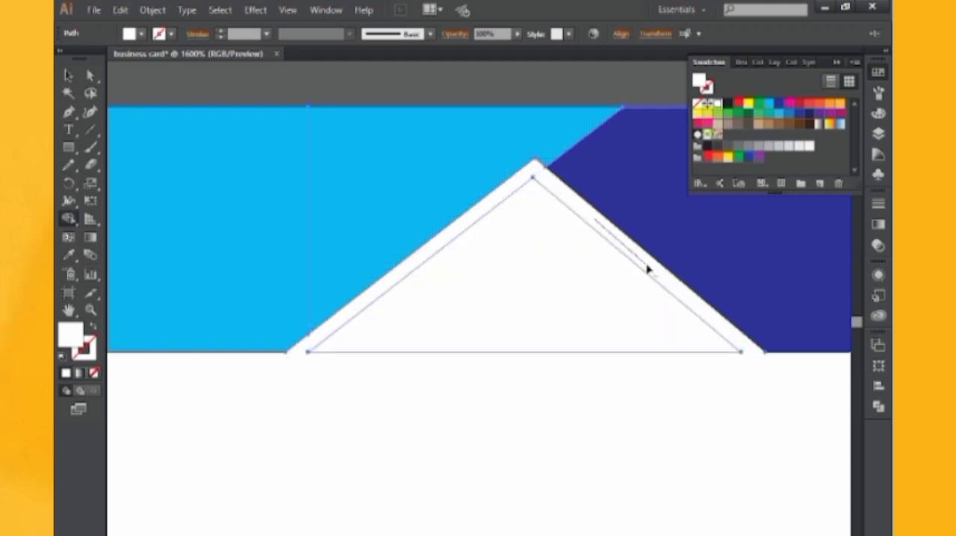
# Delete the inner white triangle so that the white border frames the black triangle
pyautogui.click(70, 74)
pyautogui.click(254, 423)
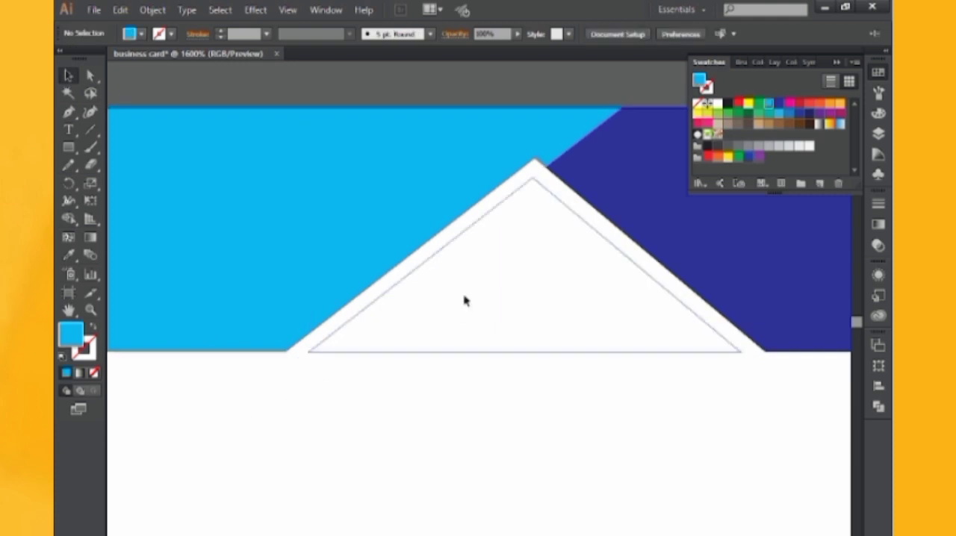
pyautogui.click(466, 300)
pyautogui.press('Delete')
pyautogui.hotkey('ctrl', '-')
pyautogui.hotkey('ctrl', '-')
pyautogui.hotkey('ctrl', '-')
pyautogui.hotkey('ctrl', '-')
pyautogui.hotkey('ctrl', '-')
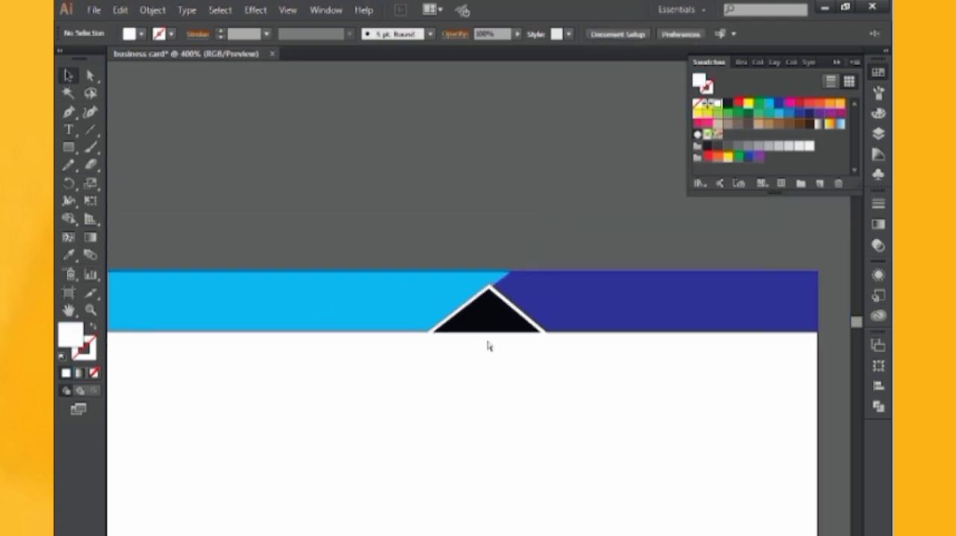
pyautogui.moveTo(502, 217); pyautogui.dragTo(495, 133)
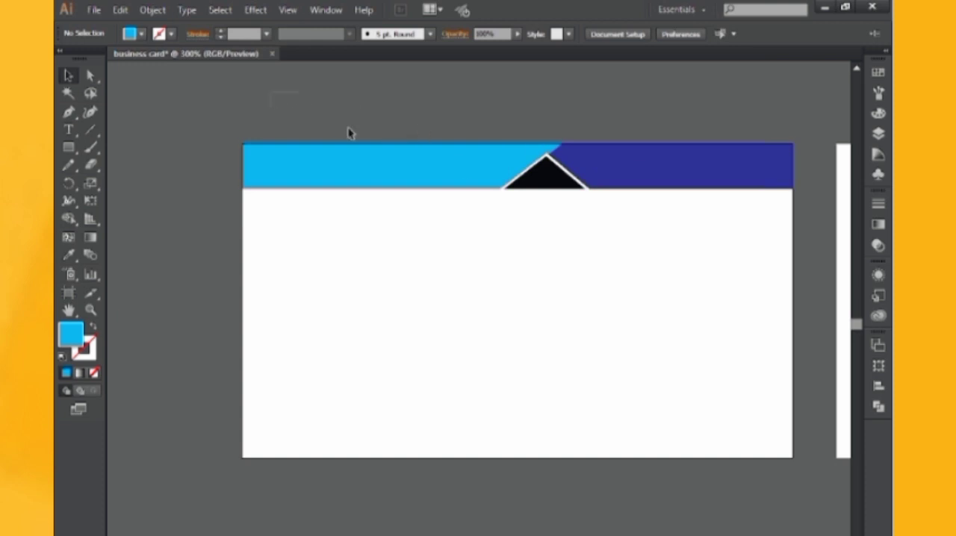
# Group all the header strip shapes together
pyautogui.moveTo(347, 133); pyautogui.dragTo(552, 161)
pyautogui.rightClick(515, 141)
pyautogui.click(565, 207)
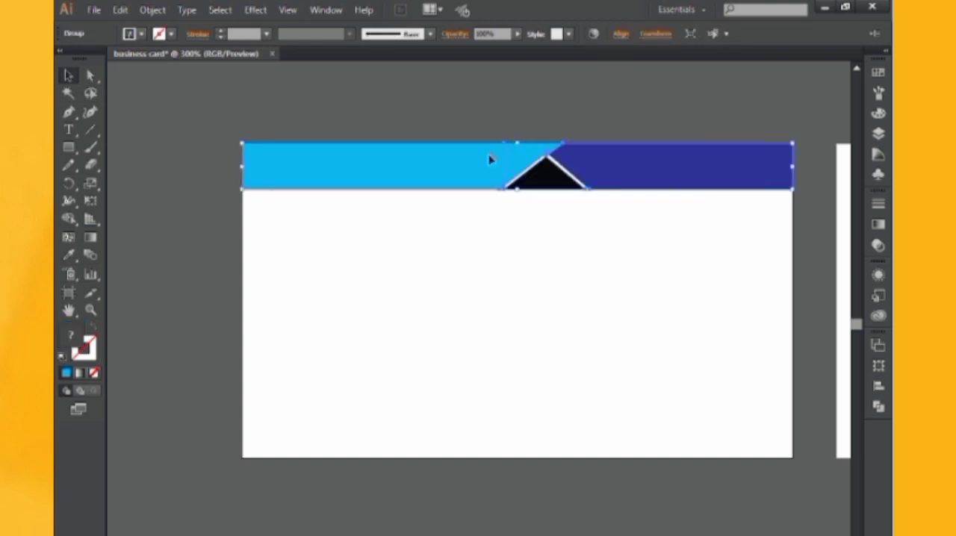
# Make a copy of the header group reflected on the horizontal axis and move it to the card's bottom edge
pyautogui.rightClick(489, 159)
pyautogui.moveTo(554, 266)
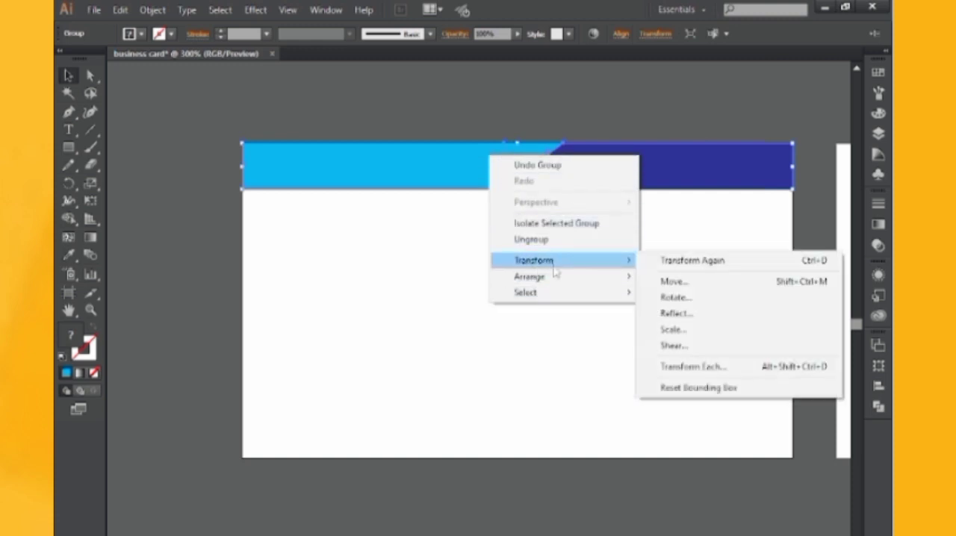
pyautogui.click(676, 313)
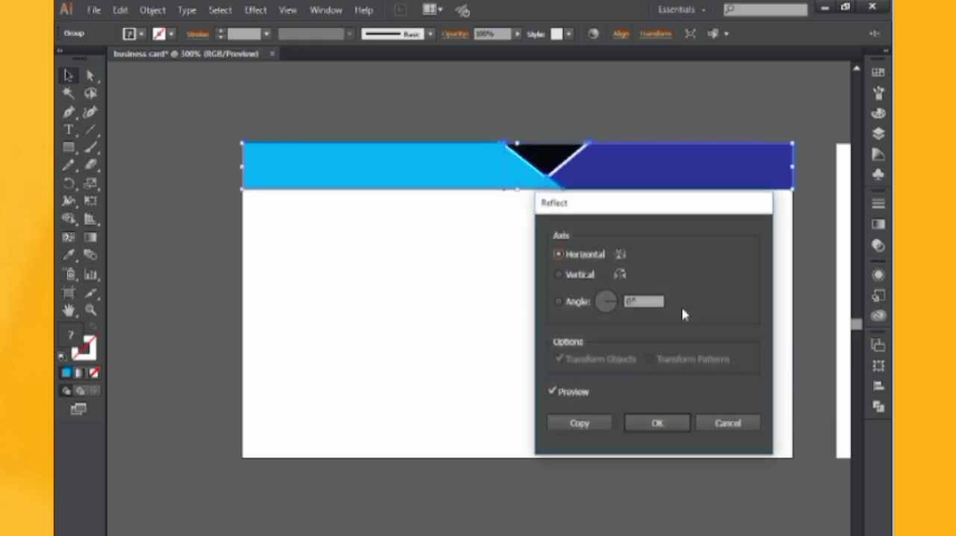
pyautogui.click(581, 423)
pyautogui.moveTo(595, 171); pyautogui.dragTo(503, 392)
pyautogui.click(579, 486)
# Reflect the bottom strip group on the vertical axis to swap its light and dark blue sides
pyautogui.click(505, 374)
pyautogui.rightClick(502, 243)
pyautogui.moveTo(622, 348)
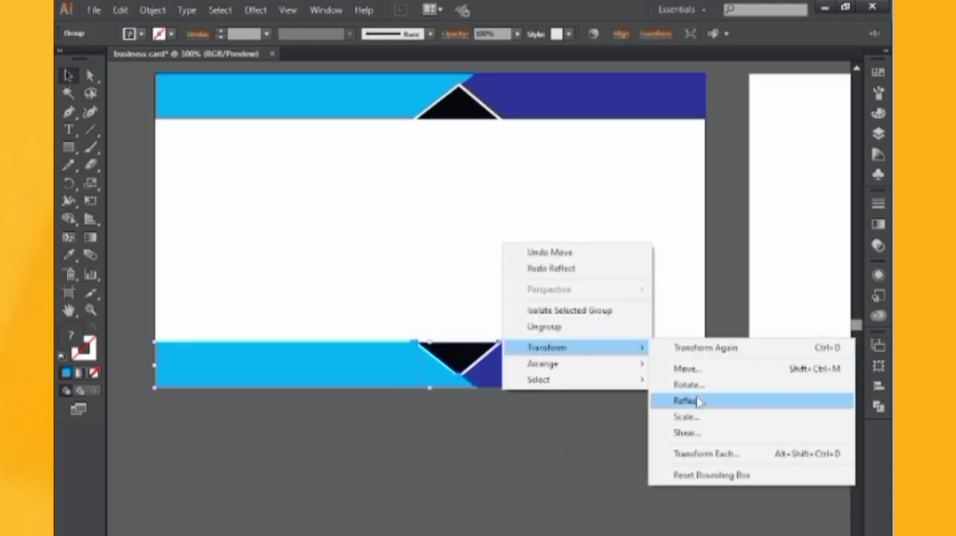
pyautogui.click(696, 400)
pyautogui.click(631, 423)
pyautogui.click(630, 437)
# Nudge the bottom strip's triangle and slanted junction points to the right until they sit beneath the header's triangle
pyautogui.click(90, 75)
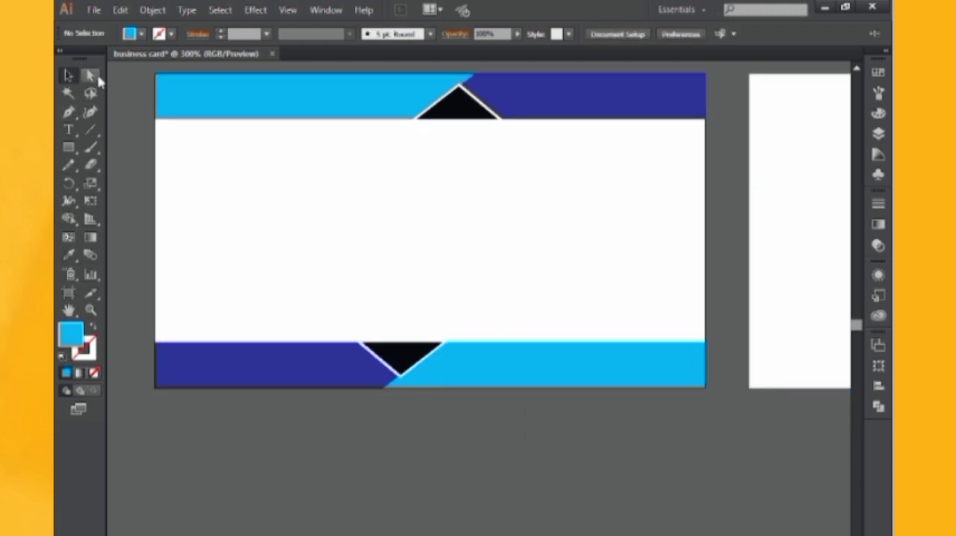
pyautogui.moveTo(332, 303); pyautogui.dragTo(478, 415)
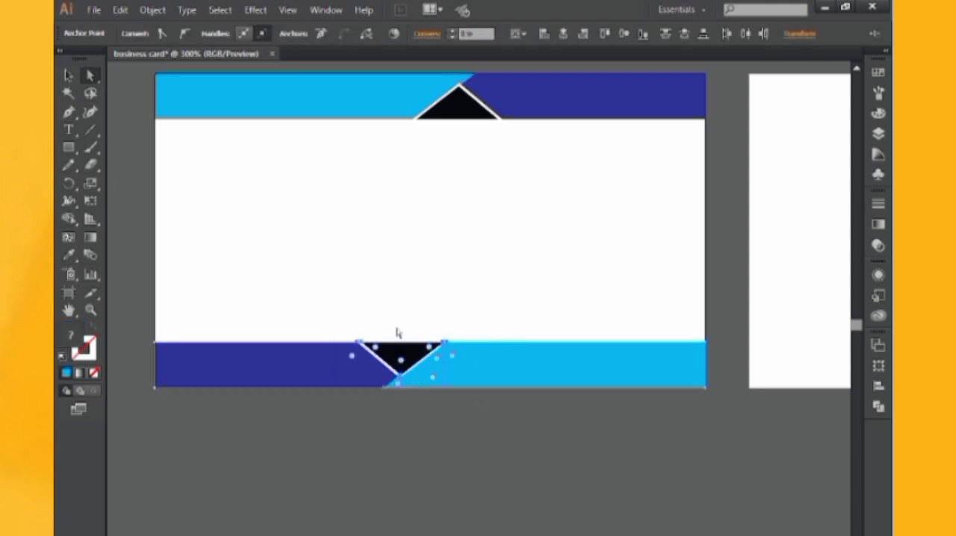
pyautogui.press('Right')
pyautogui.press('Right')
pyautogui.press('Right')
pyautogui.press('Right')
pyautogui.press('Right')
pyautogui.press('Right')
pyautogui.press('Right')
pyautogui.press('Right')
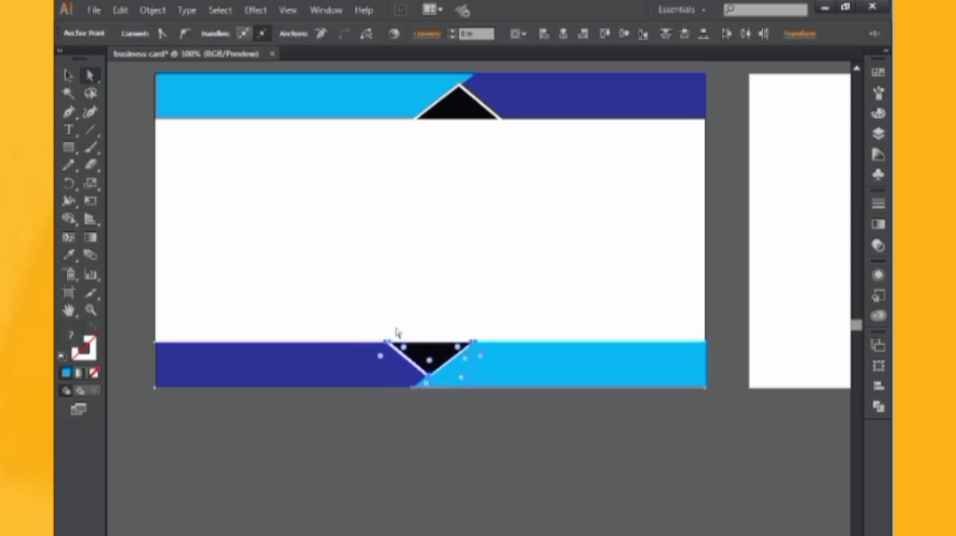
pyautogui.press('Right')
pyautogui.press('Right')
pyautogui.press('Right')
pyautogui.press('Right')
pyautogui.press('Right')
pyautogui.press('Right')
pyautogui.press('Right')
pyautogui.press('Right')
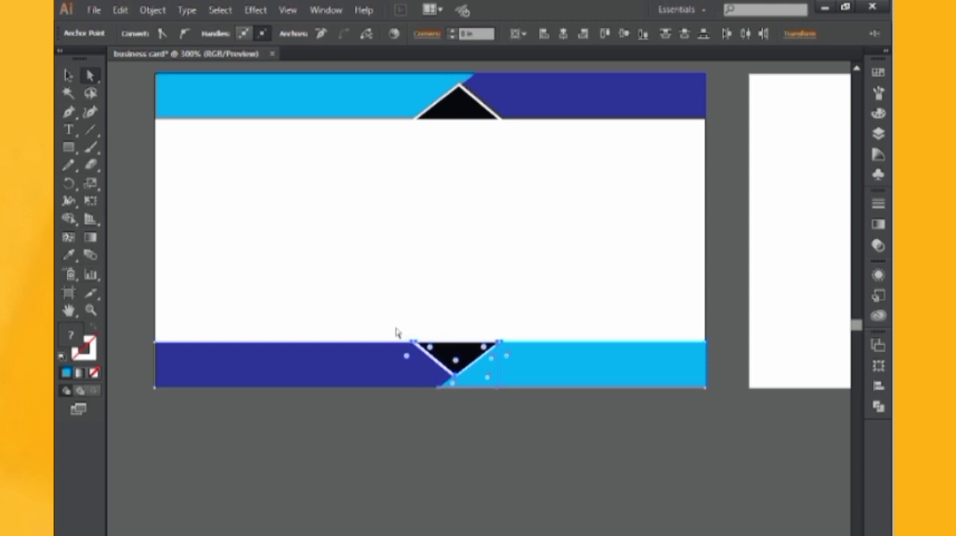
pyautogui.click(486, 305)
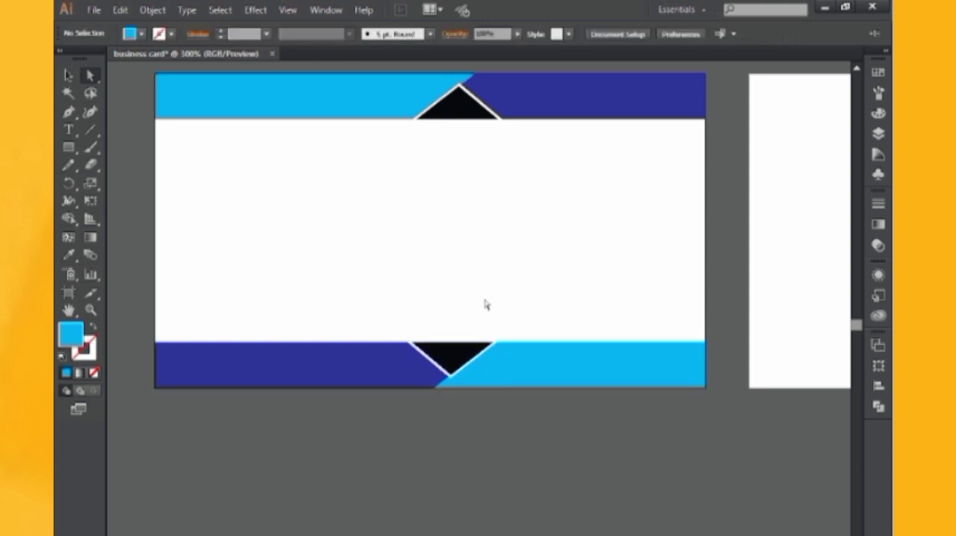
pyautogui.press('v')
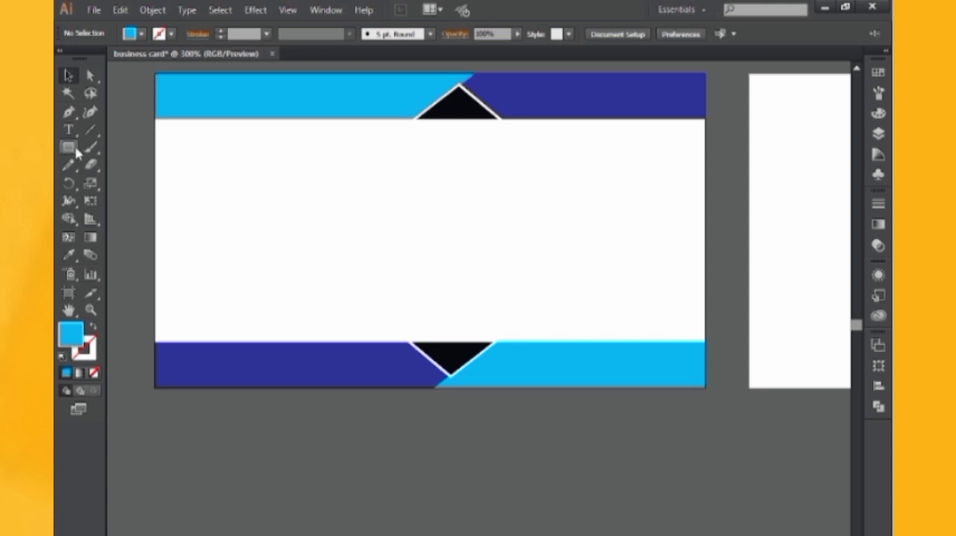
# Draw a small hexagon with the Polygon tool in the empty area below the card
pyautogui.moveTo(76, 152); pyautogui.dragTo(184, 200)
pyautogui.press('space')
pyautogui.moveTo(338, 333); pyautogui.dragTo(348, 80)
pyautogui.moveTo(358, 246)
pyautogui.mouseDown()
pyautogui.moveTo(376, 289)
pyautogui.moveTo(372, 259)
pyautogui.mouseUp()
# Give the hexagon no fill and a dark blue stroke sampled from the bottom strip, and change its stroke weight
pyautogui.hotkey('shift', 'x')
pyautogui.press('v')
pyautogui.press('i')
pyautogui.click(269, 106)
pyautogui.hotkey('shift', 'x')
pyautogui.press('v')
pyautogui.click(267, 33)
pyautogui.click(282, 115)
# Paste a copy of the hexagon in front and scale it down into a smaller concentric hexagon
pyautogui.hotkey('ctrl', 'c')
pyautogui.hotkey('ctrl', 'f')
pyautogui.click(407, 307)
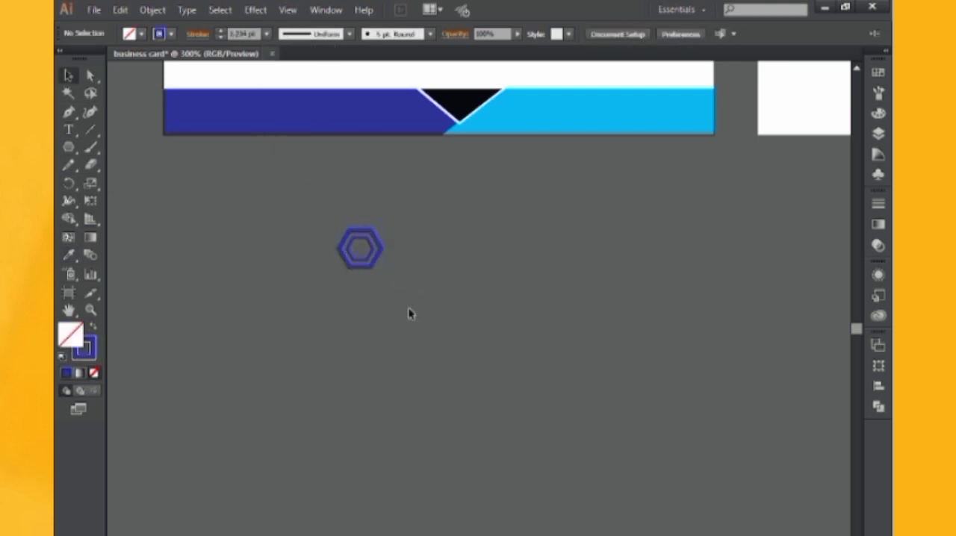
pyautogui.hotkey('ctrl', '=')
pyautogui.hotkey('ctrl', '=')
pyautogui.press('p')
pyautogui.moveTo(275, 133); pyautogui.dragTo(380, 173)
pyautogui.click(363, 178)
pyautogui.click(380, 129)
pyautogui.press('v')
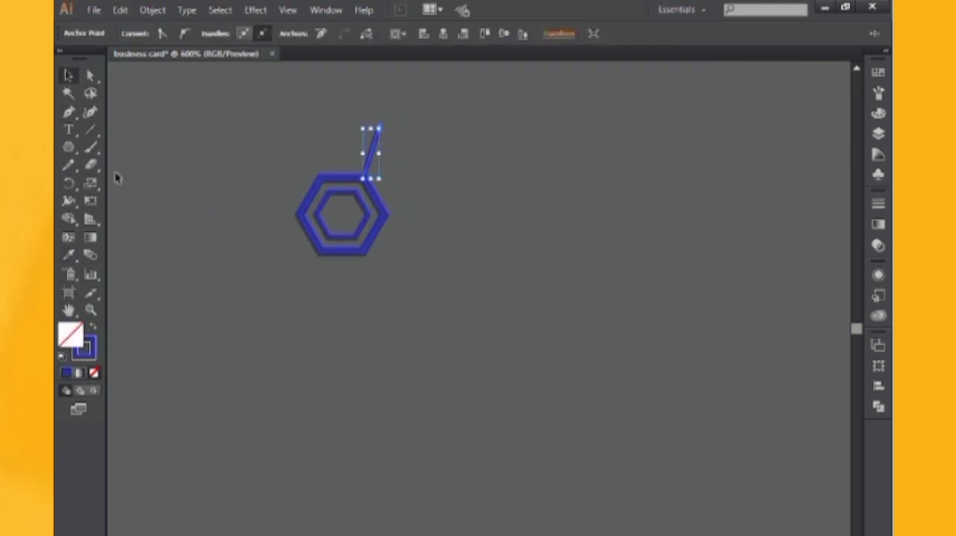
pyautogui.hotkey('ctrl', 'z')
pyautogui.hotkey('ctrl', 'z')
# Draw a short slanted line with the Pen tool upward from the outer hexagon's upper-right corner and select it
pyautogui.click(69, 116)
pyautogui.click(363, 178)
pyautogui.click(379, 139)
pyautogui.press('v')
pyautogui.click(407, 165)
pyautogui.click(379, 145)
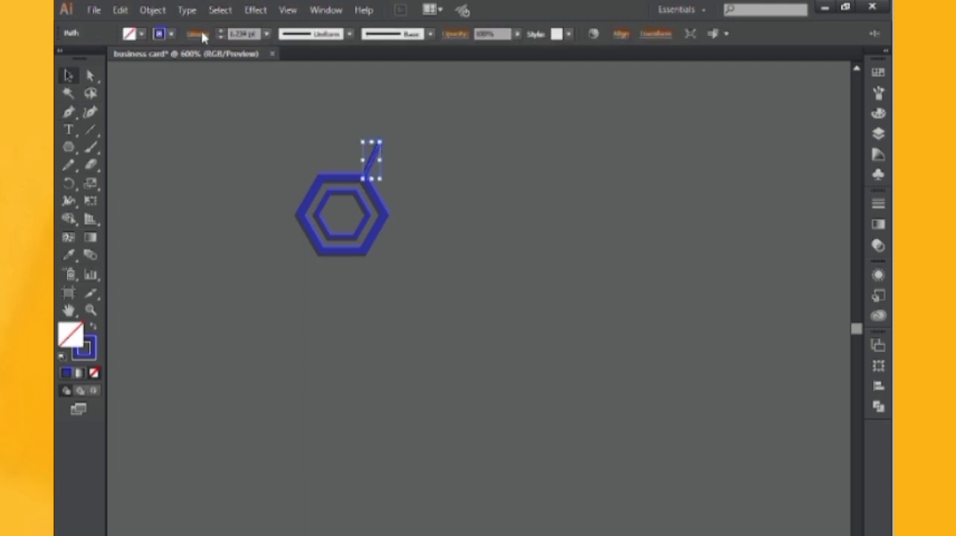
# Draw short Pen tool lines outward from the five remaining corners of the outer hexagon
pyautogui.click(252, 85)
pyautogui.click(69, 113)
pyautogui.press('Escape')
pyautogui.click(299, 215)
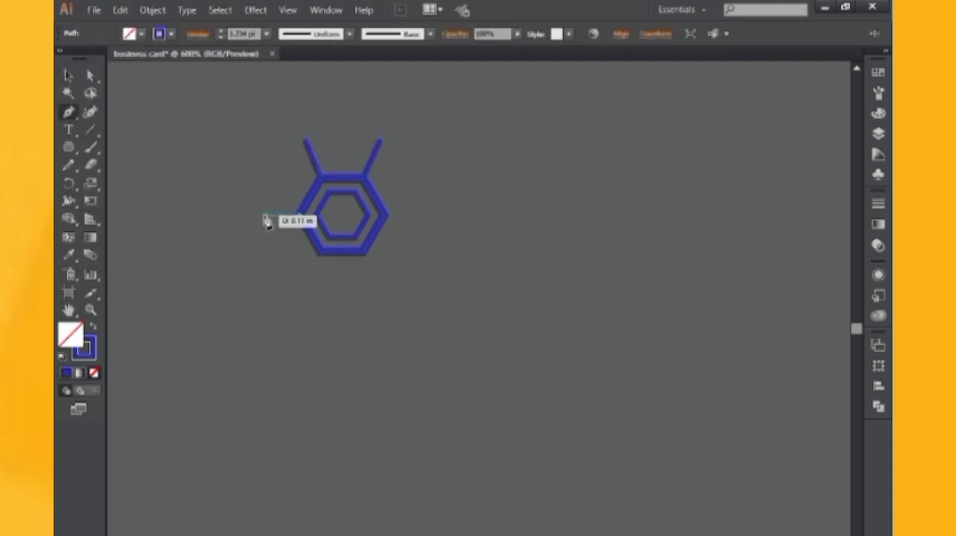
pyautogui.click(257, 214)
pyautogui.press('Escape')
pyautogui.click(320, 252)
pyautogui.click(306, 295)
pyautogui.press('Escape')
pyautogui.click(363, 252)
pyautogui.click(384, 295)
pyautogui.press('Escape')
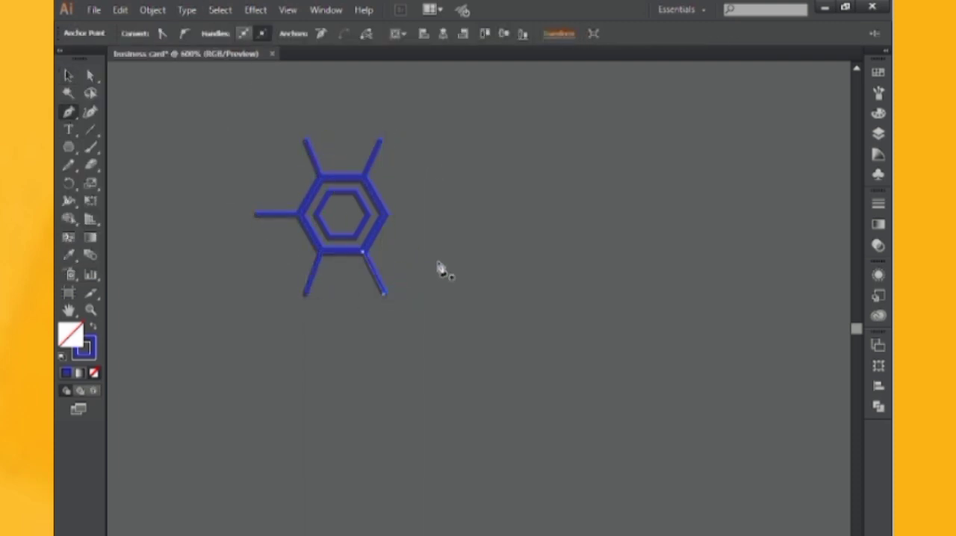
pyautogui.click(387, 215)
pyautogui.click(428, 215)
# Select both hexagons with all their spokes and scale the whole logo down
pyautogui.click(68, 76)
pyautogui.moveTo(228, 112); pyautogui.dragTo(487, 314)
pyautogui.moveTo(428, 296); pyautogui.dragTo(406, 280)
pyautogui.click(446, 292)
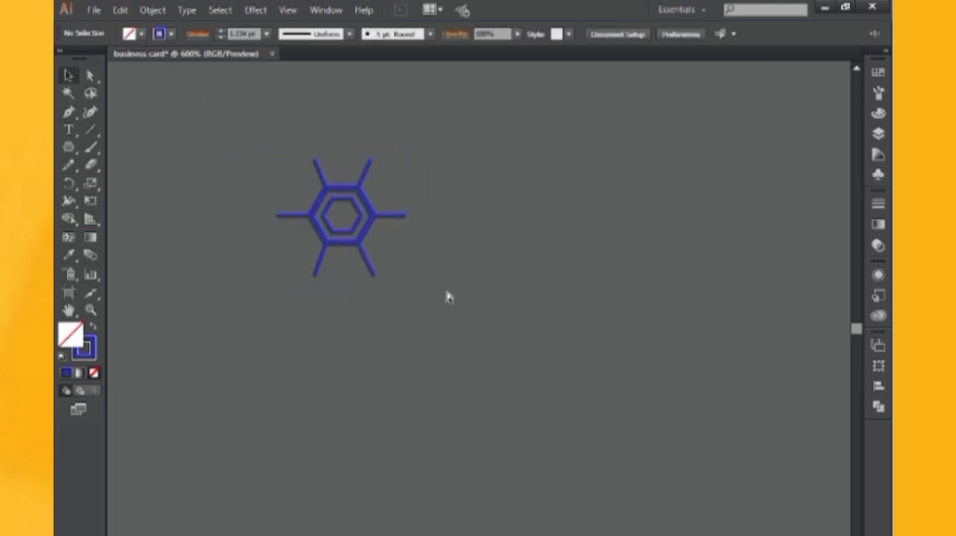
# Move the complete hexagon logo from below the card onto the white area at the card's centre
pyautogui.hotkey('ctrl', '-')
pyautogui.hotkey('ctrl', '-')
pyautogui.hotkey('ctrl', '-')
pyautogui.moveTo(469, 309); pyautogui.dragTo(477, 381)
pyautogui.moveTo(391, 324); pyautogui.dragTo(468, 409)
pyautogui.moveTo(439, 362); pyautogui.dragTo(495, 167)
pyautogui.click(493, 391)
pyautogui.scroll(1, 484, 350)
pyautogui.hotkey('ctrl', '+')
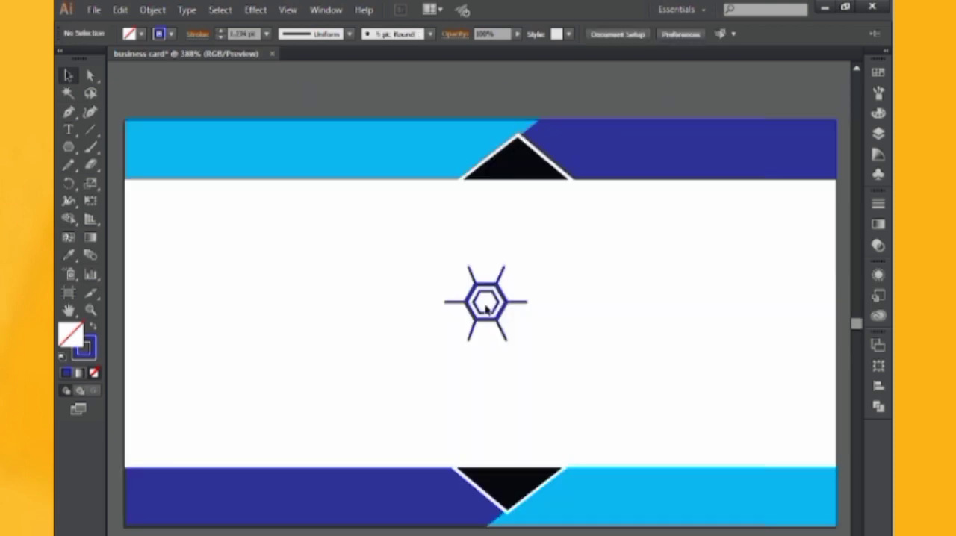
# Rotate the whole logo until one spoke points straight up from the hexagon
pyautogui.moveTo(431, 257); pyautogui.dragTo(513, 337)
pyautogui.click(579, 319)
pyautogui.moveTo(446, 253); pyautogui.dragTo(574, 375)
pyautogui.moveTo(532, 263)
pyautogui.mouseDown()
pyautogui.moveTo(543, 292)
pyautogui.moveTo(542, 277)
pyautogui.mouseUp()
pyautogui.click(582, 87)
pyautogui.moveTo(608, 265); pyautogui.dragTo(596, 304)
pyautogui.hotkey('ctrl', '=')
pyautogui.hotkey('ctrl', '=')
pyautogui.hotkey('ctrl', '=')
pyautogui.moveTo(463, 268); pyautogui.dragTo(614, 404)
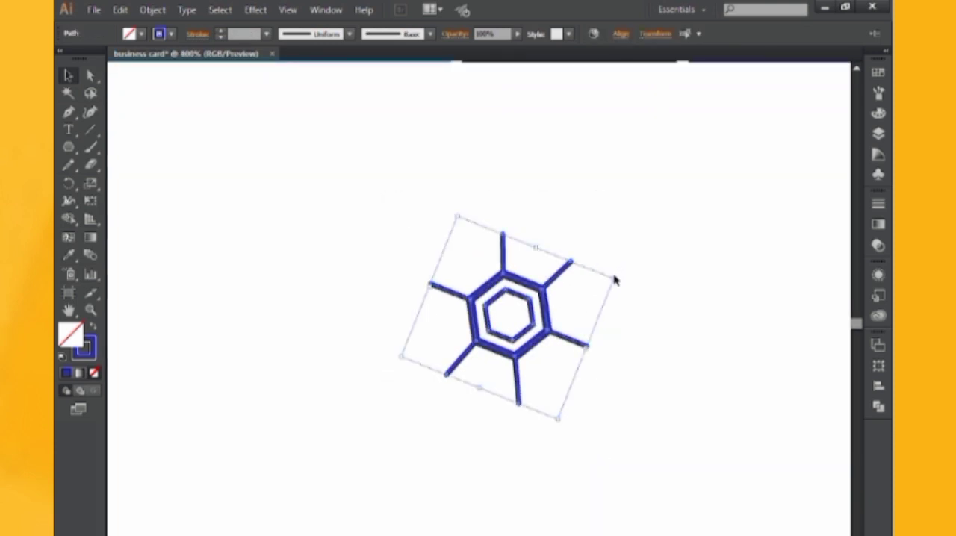
pyautogui.moveTo(620, 276); pyautogui.dragTo(617, 277)
pyautogui.click(674, 256)
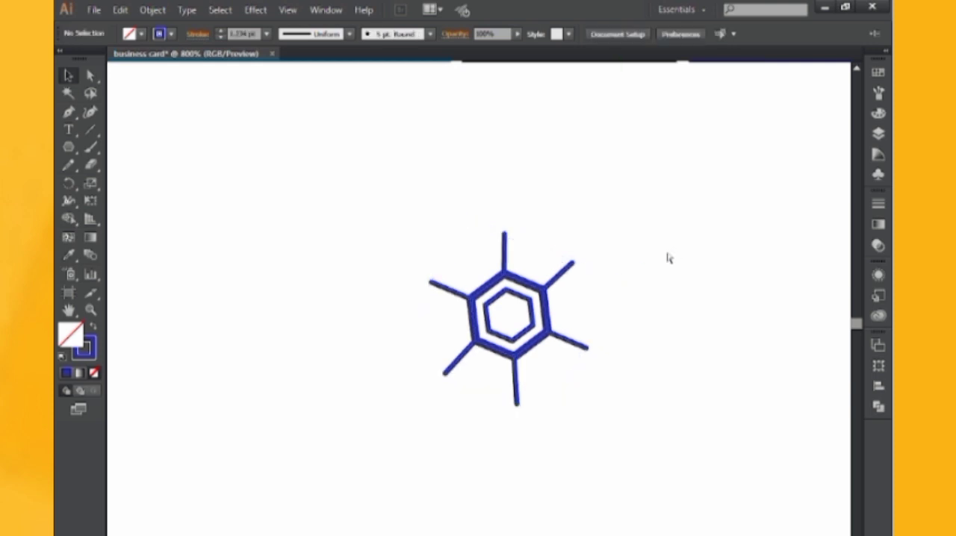
# Shorten the logo's top, upper-right and lower-right spokes by nudging their outer anchor points inward
pyautogui.hotkey('ctrl', '-')
pyautogui.hotkey('ctrl', '-')
pyautogui.hotkey('ctrl', '-')
pyautogui.hotkey('ctrl', '-')
pyautogui.moveTo(574, 172); pyautogui.dragTo(616, 207)
pyautogui.hotkey('ctrl', '=')
pyautogui.hotkey('ctrl', '=')
pyautogui.hotkey('ctrl', '=')
pyautogui.hotkey('ctrl', '=')
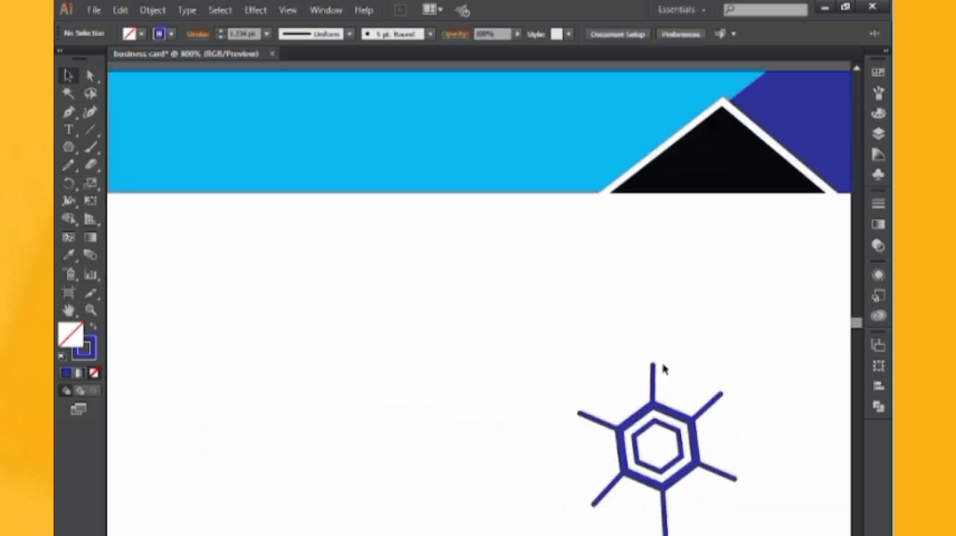
pyautogui.moveTo(664, 369); pyautogui.dragTo(585, 267)
pyautogui.click(90, 76)
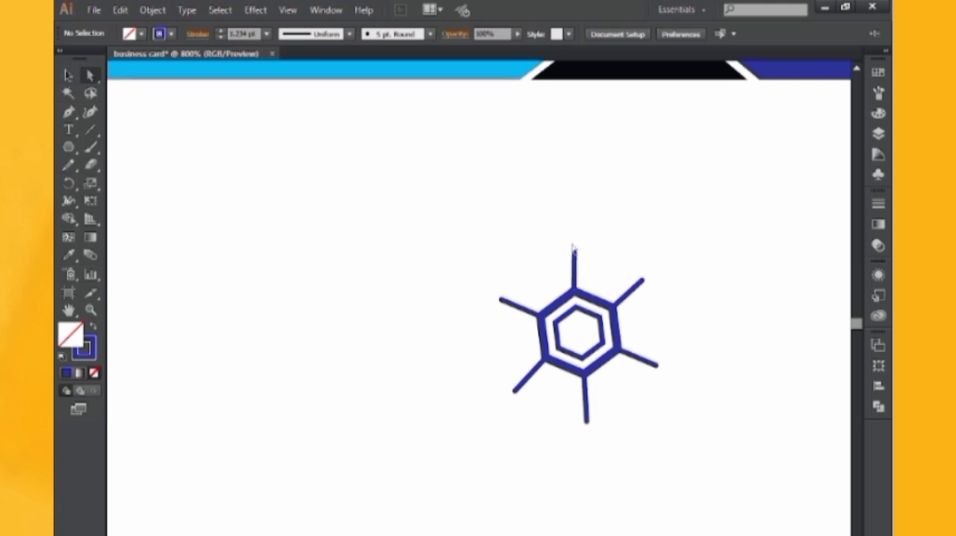
pyautogui.click(574, 252)
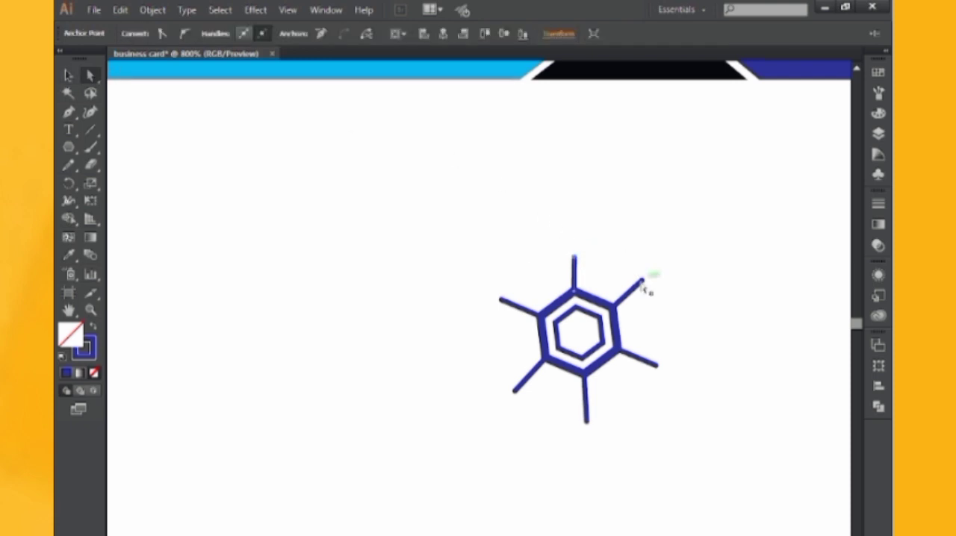
pyautogui.click(657, 365)
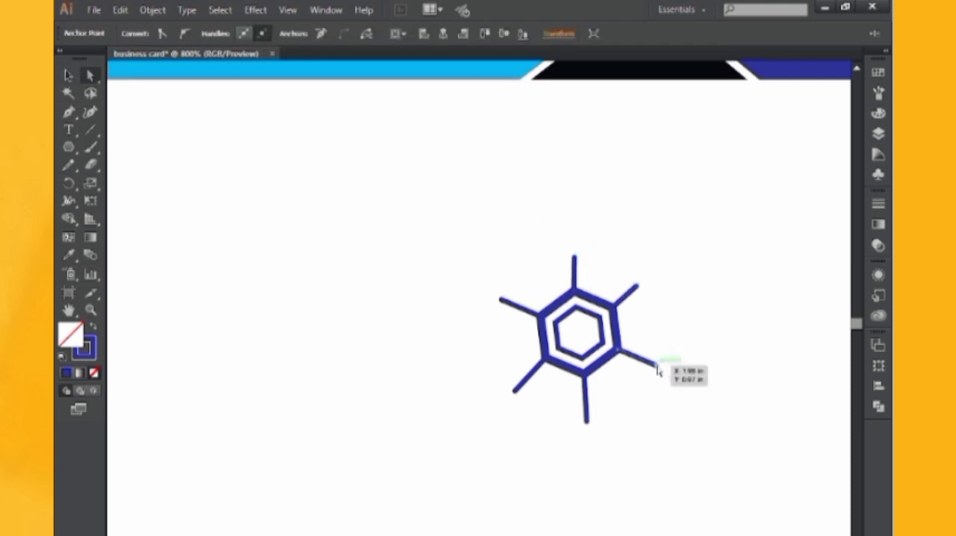
pyautogui.press('Up')
pyautogui.press('Left')
# Shorten the bottom, lower-left and left spokes by nudging their outer anchor points toward the hexagon
pyautogui.click(587, 421)
pyautogui.press('Up')
pyautogui.press('Left')
pyautogui.press('Right')
pyautogui.click(515, 391)
pyautogui.press('Up')
pyautogui.press('Right')
pyautogui.click(501, 300)
pyautogui.press('Right')
pyautogui.press('Down')
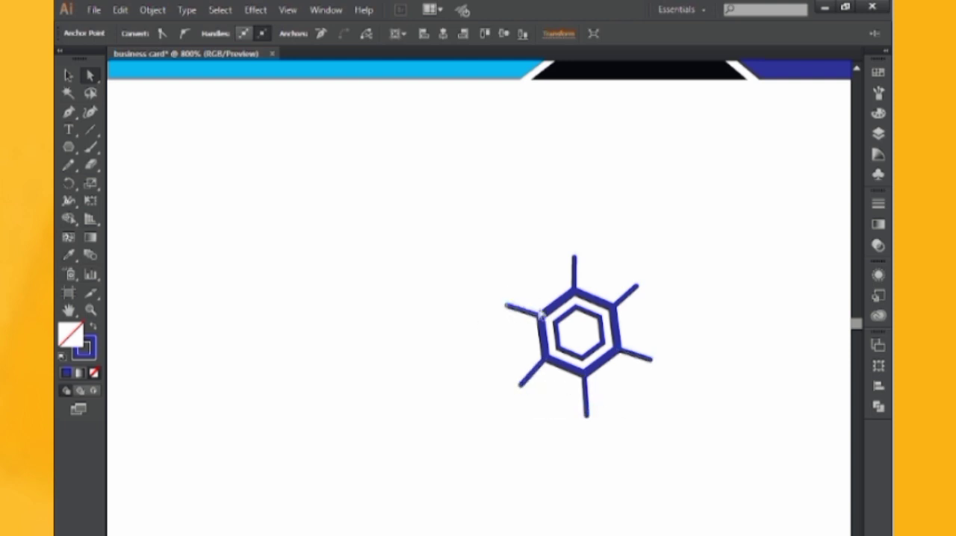
# Nudge the bottom spoke's outer anchor point a little farther up to shorten that spoke again
pyautogui.click(68, 77)
pyautogui.click(768, 293)
pyautogui.click(90, 76)
pyautogui.click(586, 417)
pyautogui.press('Up')
pyautogui.press('v')
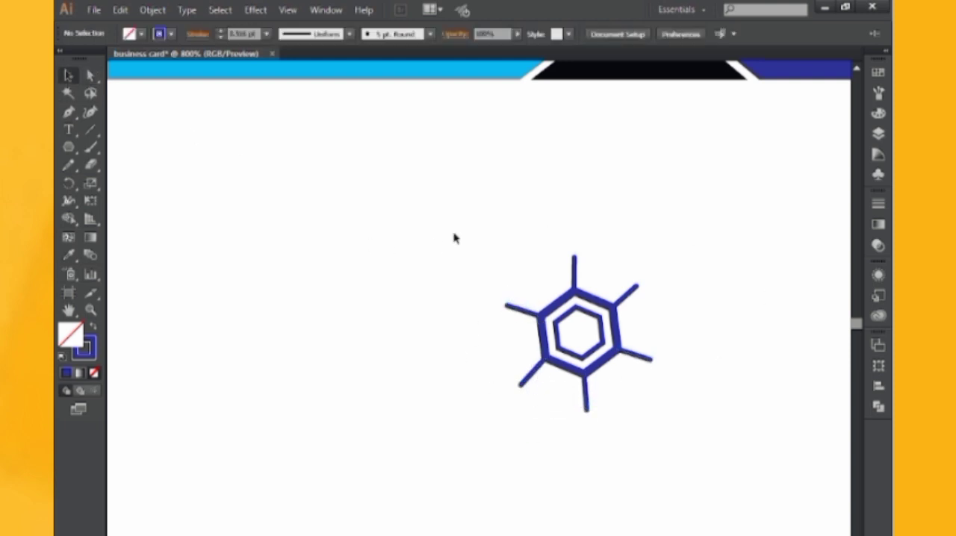
# Enlarge the logo slightly and group all of its paths
pyautogui.moveTo(452, 237); pyautogui.dragTo(629, 452)
pyautogui.click(655, 452)
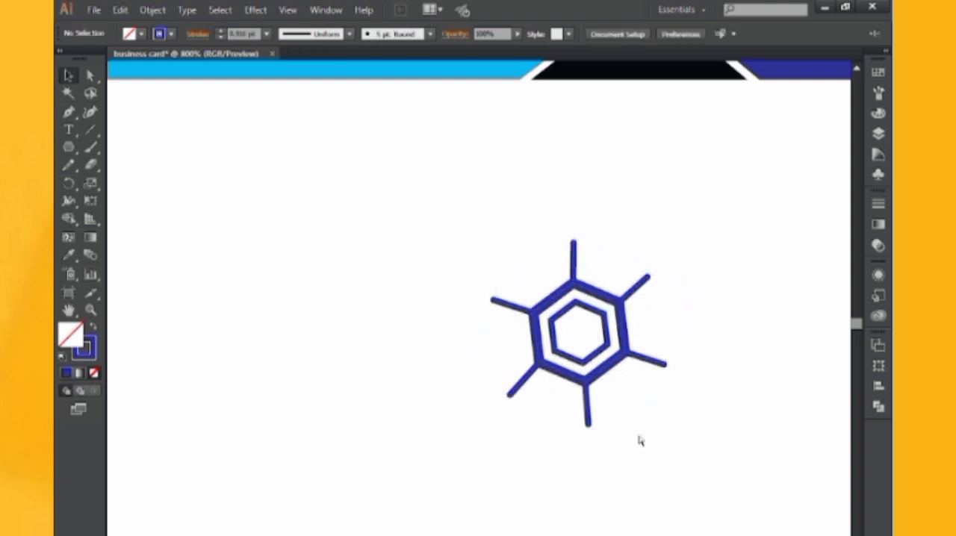
pyautogui.hotkey('ctrl', '-')
pyautogui.hotkey('ctrl', '-')
pyautogui.hotkey('ctrl', '-')
pyautogui.moveTo(535, 334); pyautogui.dragTo(597, 374)
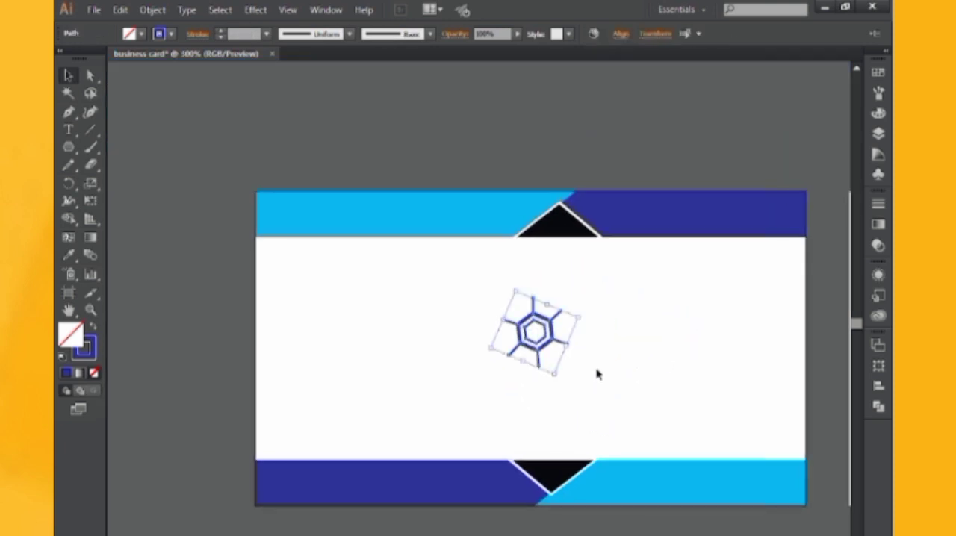
pyautogui.hotkey('ctrl', 'g')
# Move the grouped logo slightly up beneath the header triangle and fine-tune its rotation
pyautogui.moveTo(559, 346); pyautogui.dragTo(570, 337)
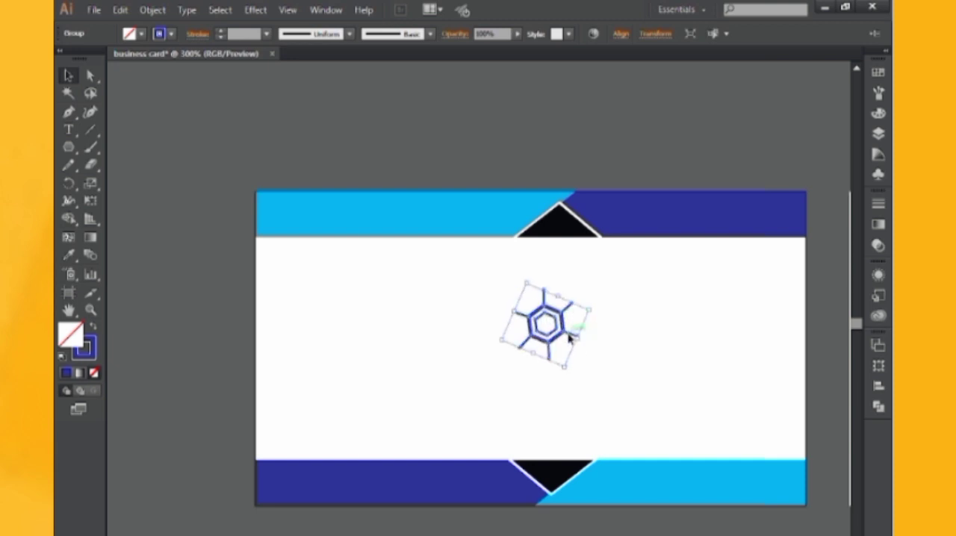
pyautogui.moveTo(595, 309); pyautogui.dragTo(590, 312)
pyautogui.click(614, 165)
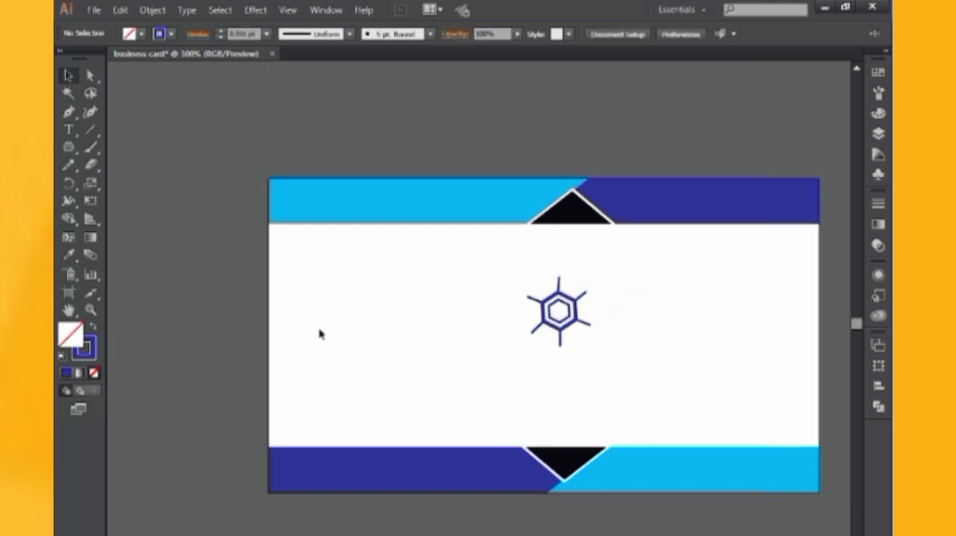
# Add the text "logo name" on the card below the logo
pyautogui.click(68, 128)
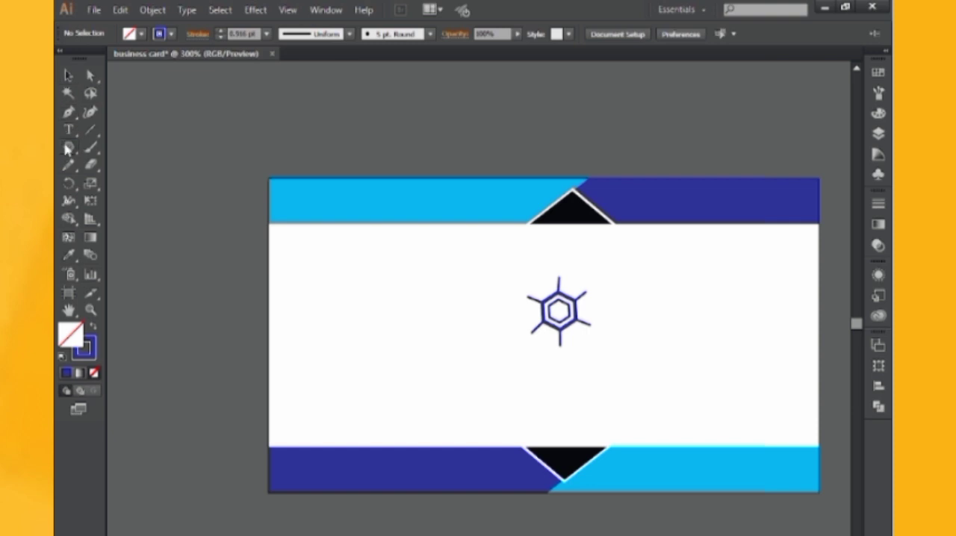
pyautogui.click(438, 387)
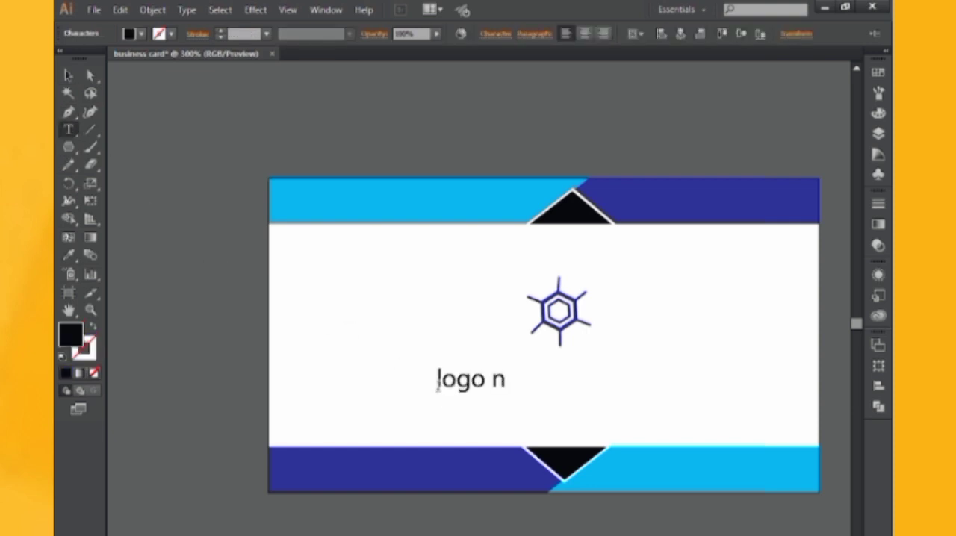
pyautogui.click(68, 76)
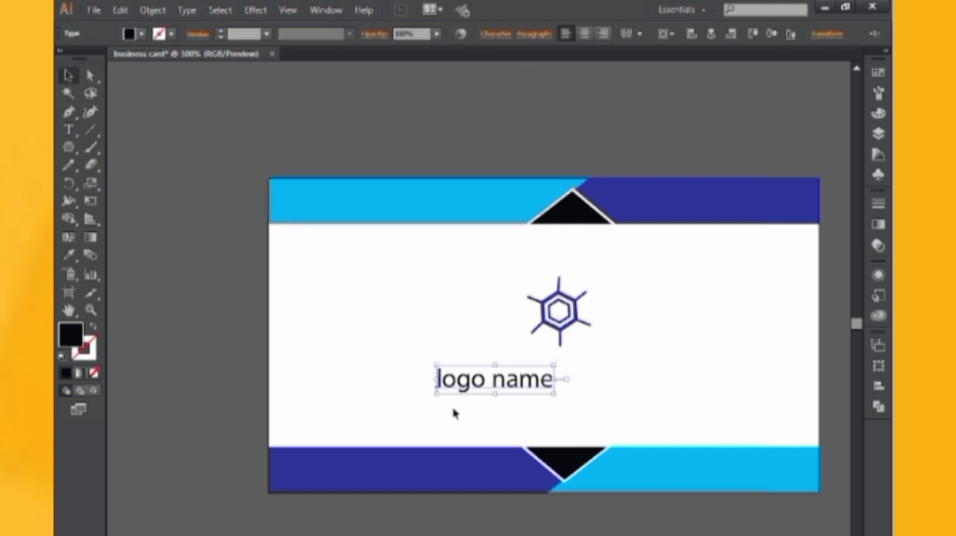
# Set the logo name text to the Franklin Gothic Demi Cond font in all caps
pyautogui.click(500, 35)
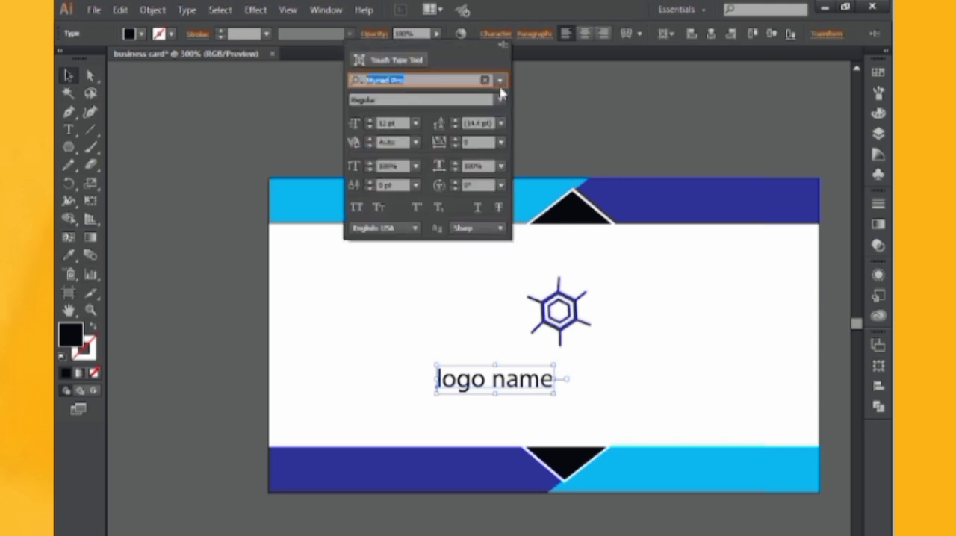
pyautogui.click(500, 81)
pyautogui.moveTo(623, 321); pyautogui.dragTo(644, 237)
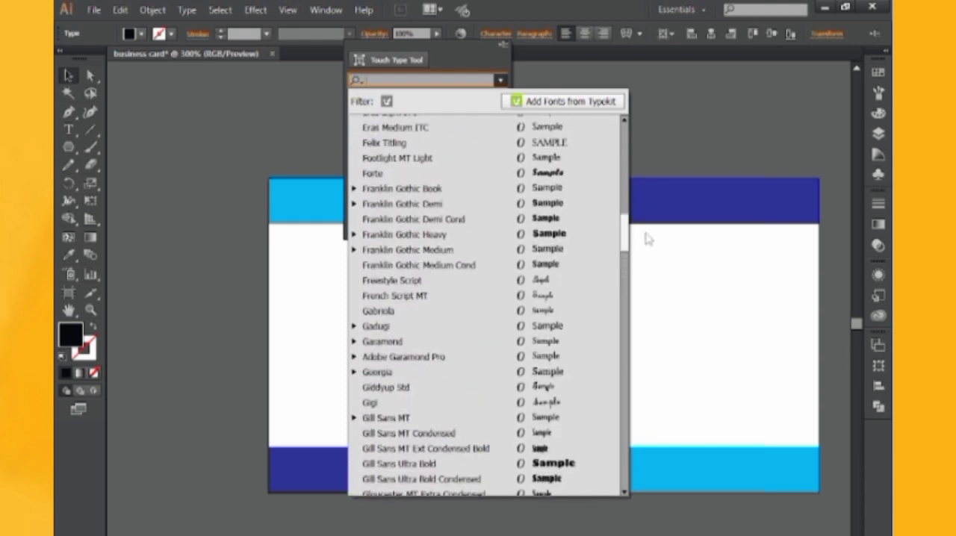
pyautogui.click(545, 218)
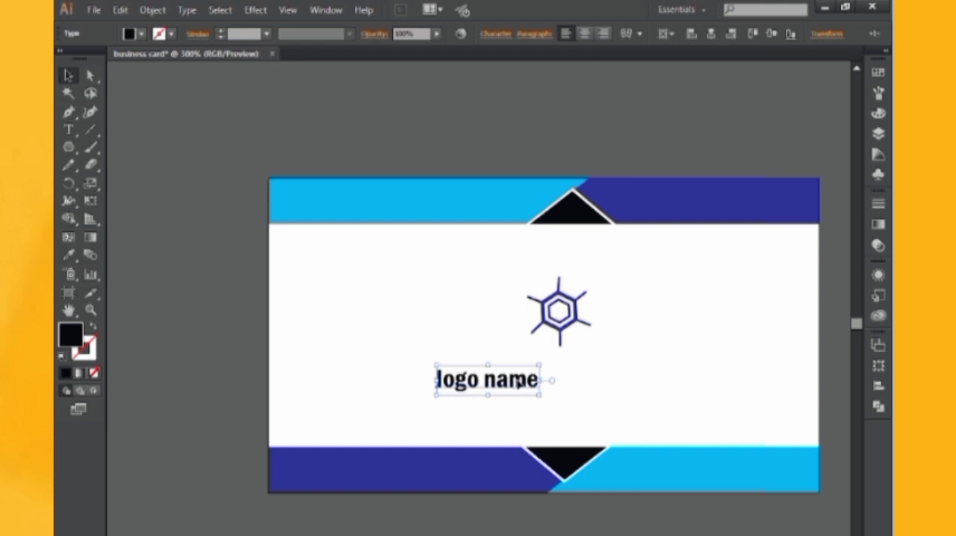
pyautogui.click(501, 41)
pyautogui.click(358, 207)
pyautogui.click(648, 131)
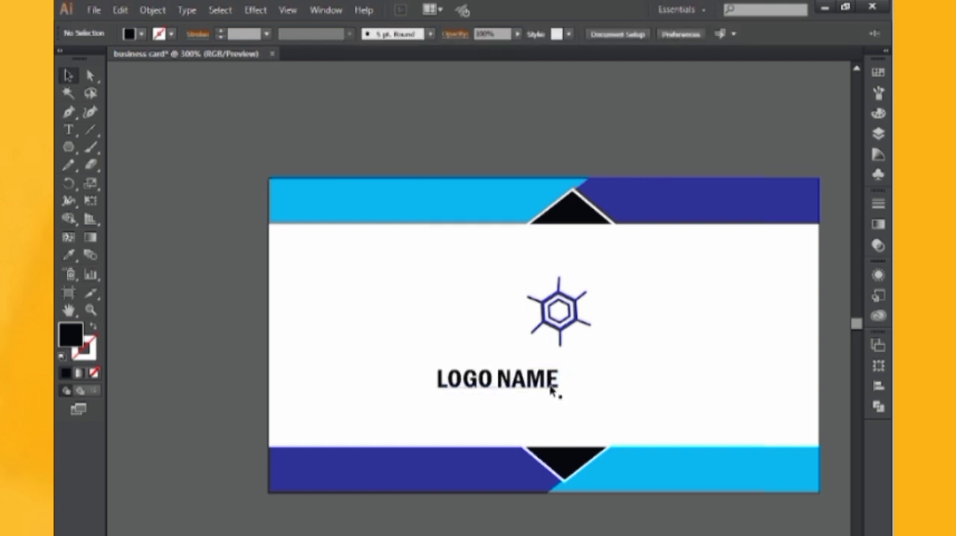
# Move the LOGO NAME text directly under the hexagon logo
pyautogui.moveTo(552, 388); pyautogui.dragTo(624, 347)
pyautogui.click(615, 166)
pyautogui.click(452, 239)
# Add the text "SLOGAN HERE" below the logo name and set its font to Franklin Gothic Book
pyautogui.click(68, 130)
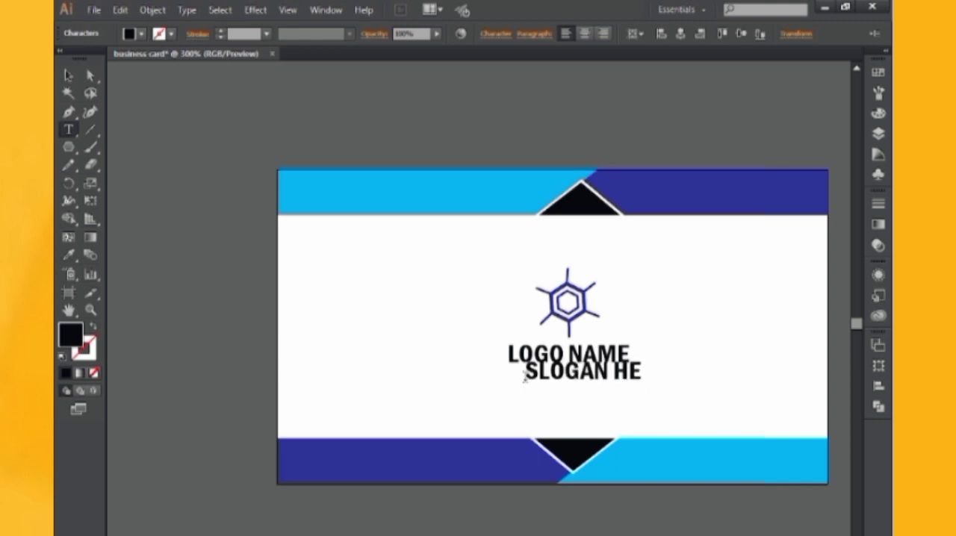
pyautogui.click(68, 75)
pyautogui.click(496, 34)
pyautogui.click(500, 80)
pyautogui.click(547, 276)
pyautogui.click(501, 80)
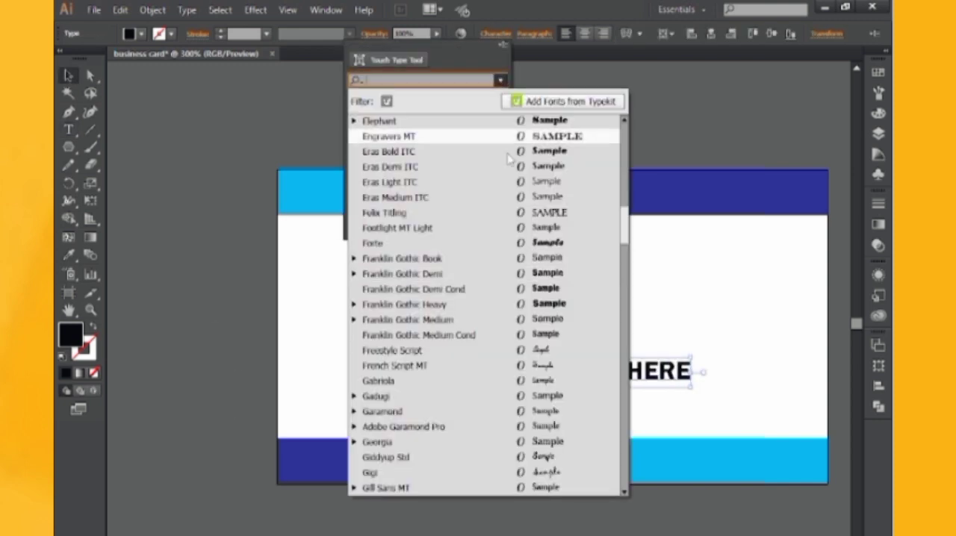
pyautogui.click(463, 259)
# Scale the SLOGAN HERE text down to about the logo name's width and place it directly beneath it
pyautogui.click(68, 75)
pyautogui.moveTo(619, 378); pyautogui.dragTo(595, 378)
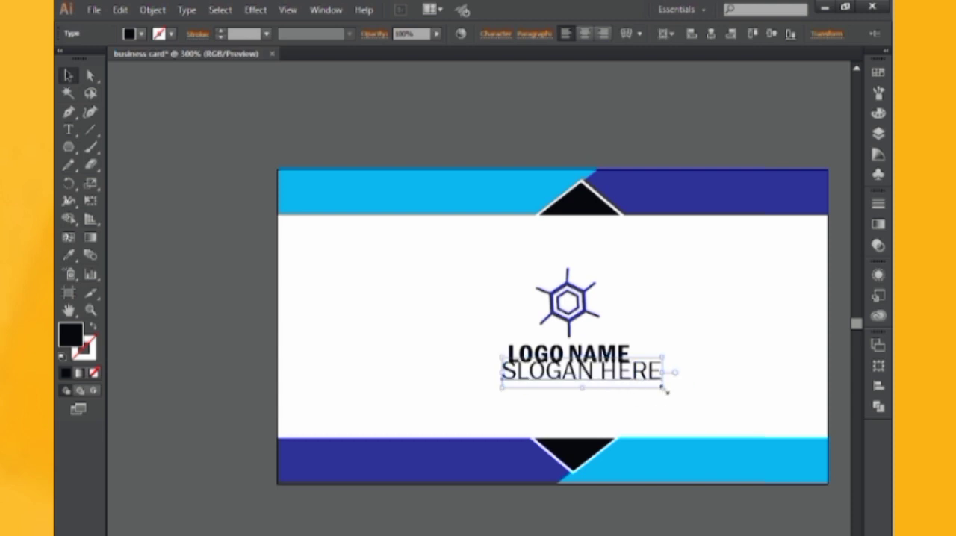
pyautogui.moveTo(663, 388); pyautogui.dragTo(646, 389)
pyautogui.moveTo(614, 373); pyautogui.dragTo(638, 390)
pyautogui.moveTo(623, 383); pyautogui.dragTo(623, 380)
pyautogui.click(702, 131)
pyautogui.press('space')
pyautogui.moveTo(709, 131); pyautogui.dragTo(672, 121)
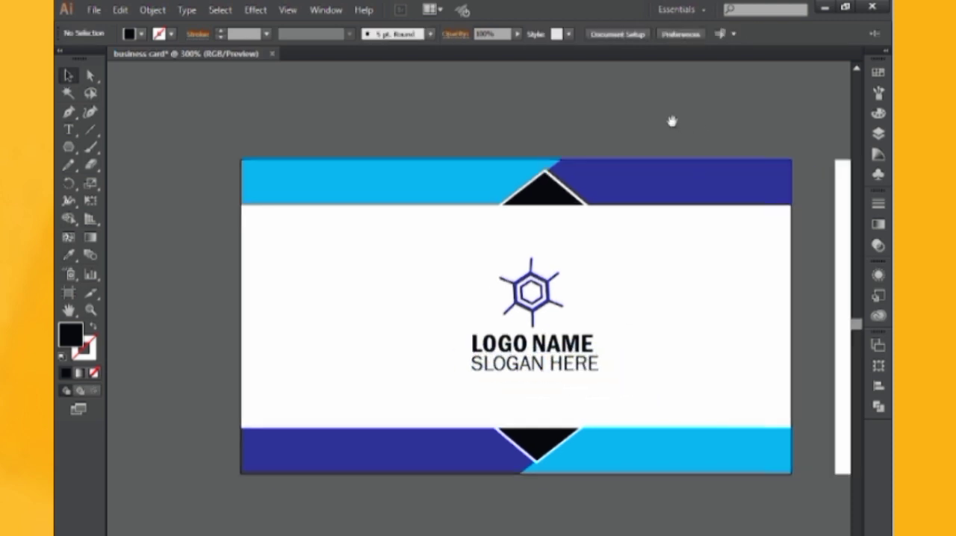
# Enlarge the LOGO NAME text slightly to match the slogan's width and nudge the slogan down a little
pyautogui.click(571, 344)
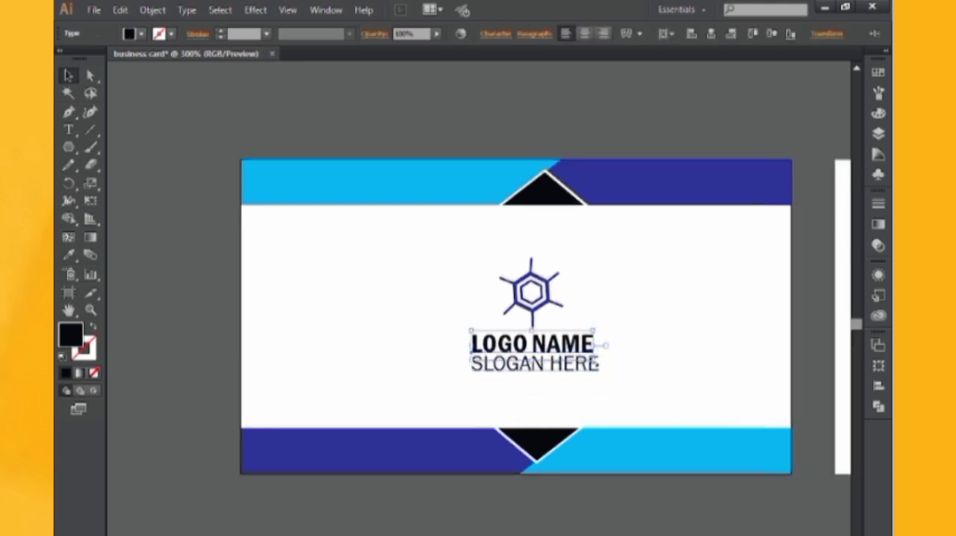
pyautogui.click(604, 150)
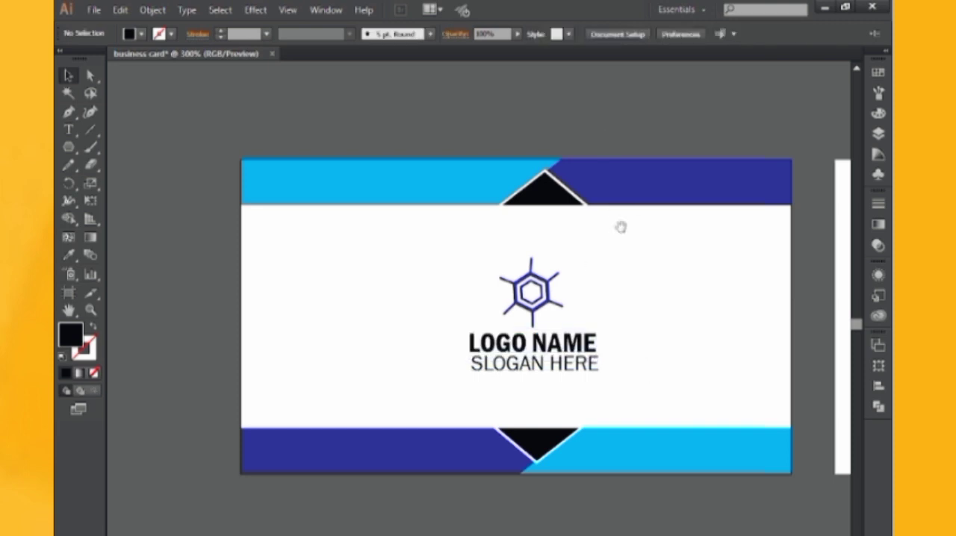
pyautogui.scroll(-1, 620, 227)
pyautogui.click(576, 348)
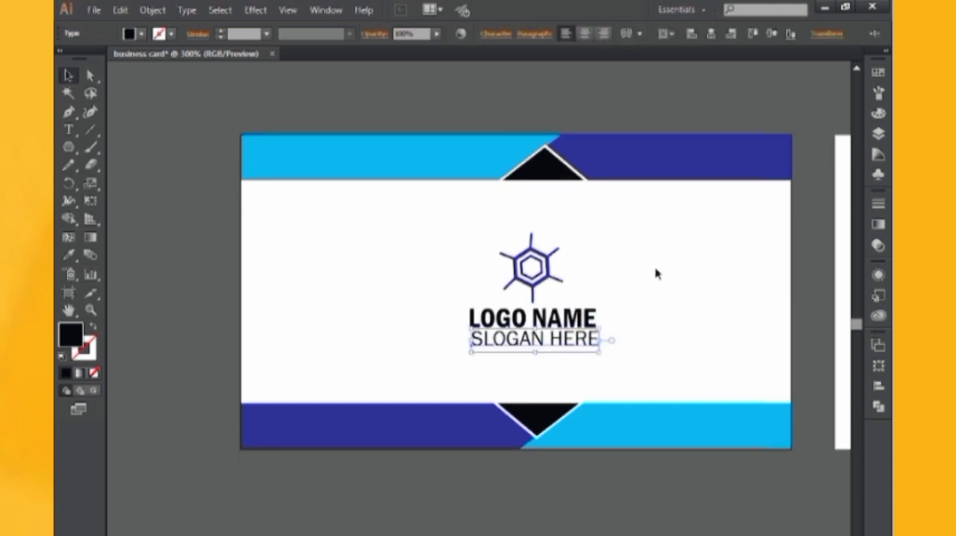
pyautogui.click(655, 101)
pyautogui.moveTo(653, 98); pyautogui.dragTo(633, 111)
# Make both strips taller by stretching the header group downward and the footer group upward
pyautogui.click(526, 193)
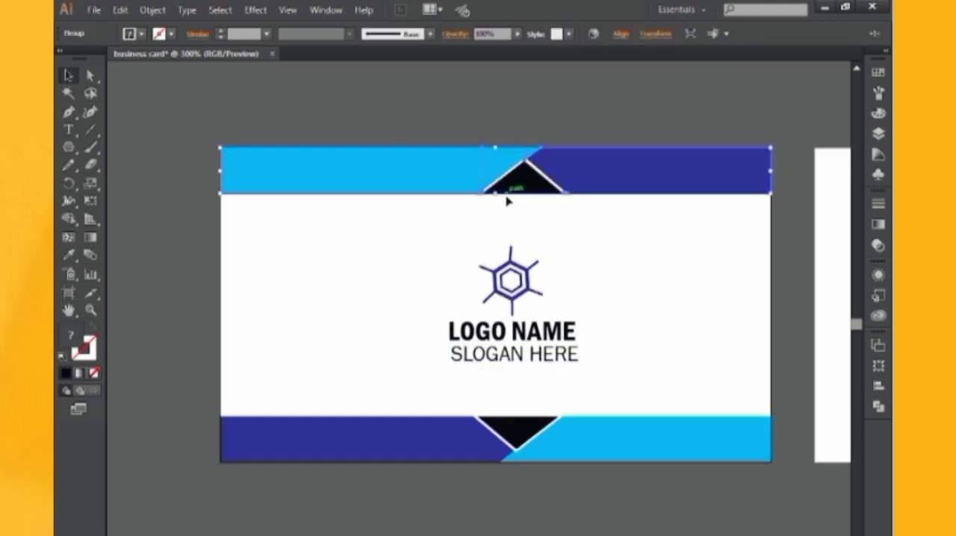
pyautogui.moveTo(498, 194); pyautogui.dragTo(498, 206)
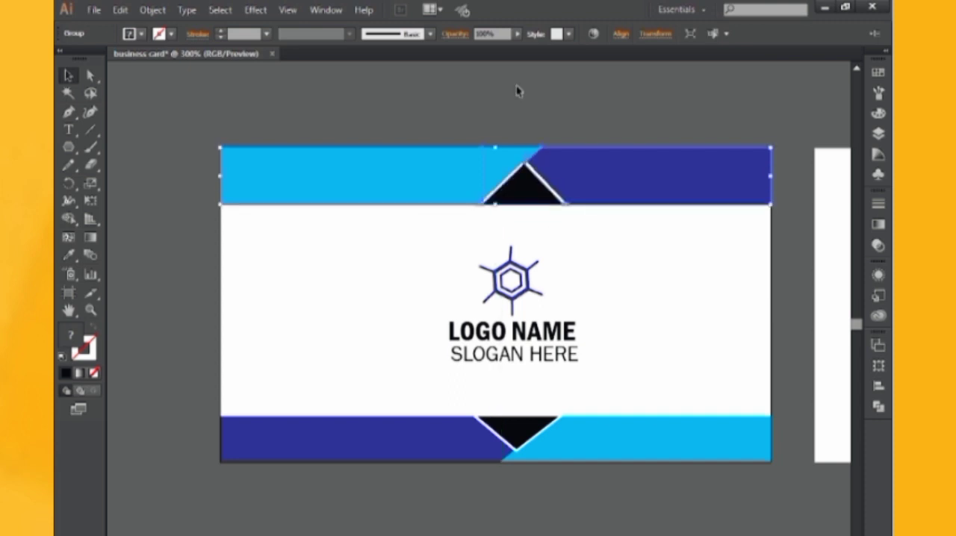
pyautogui.click(518, 90)
pyautogui.scroll(-1, 558, 159)
pyautogui.click(512, 398)
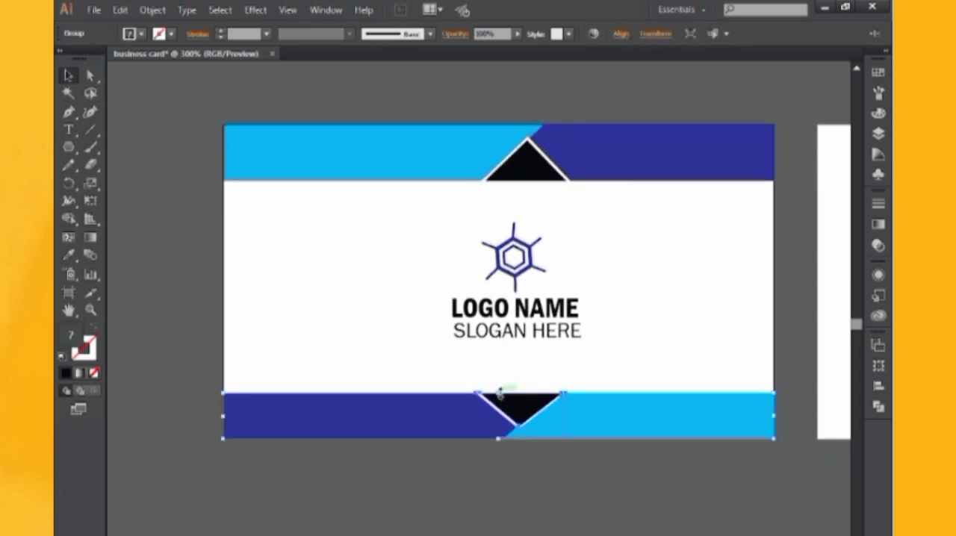
pyautogui.moveTo(499, 393); pyautogui.dragTo(499, 387)
pyautogui.click(515, 521)
pyautogui.moveTo(473, 478); pyautogui.dragTo(491, 479)
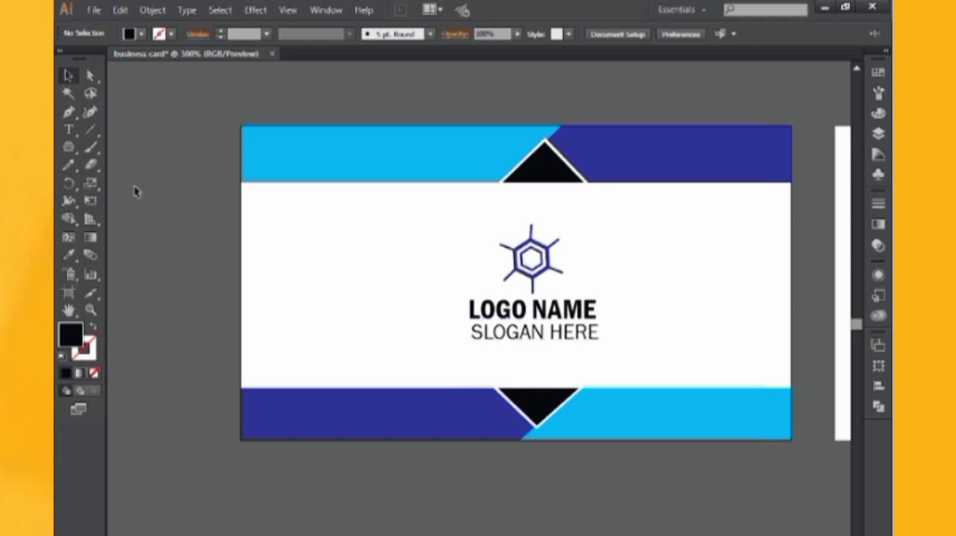
# Recolor the word LOGO with the dark blue sampled from the footer strip
pyautogui.click(68, 130)
pyautogui.click(532, 310)
pyautogui.moveTo(533, 310); pyautogui.dragTo(469, 309)
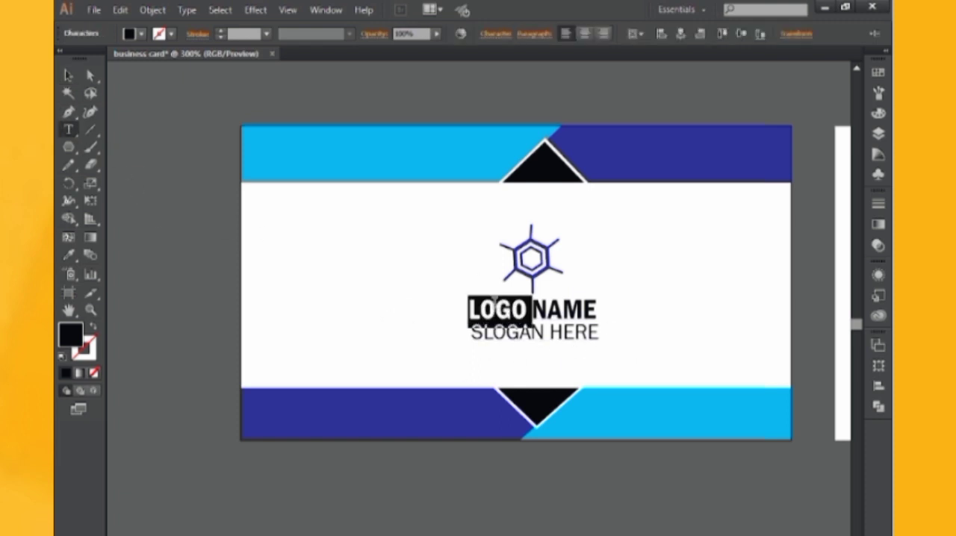
pyautogui.click(70, 256)
pyautogui.click(633, 427)
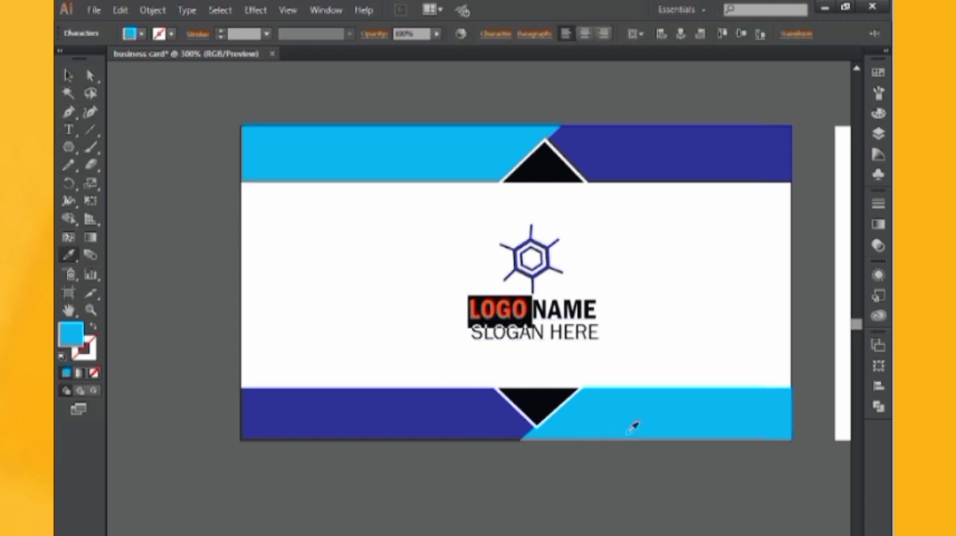
pyautogui.click(428, 403)
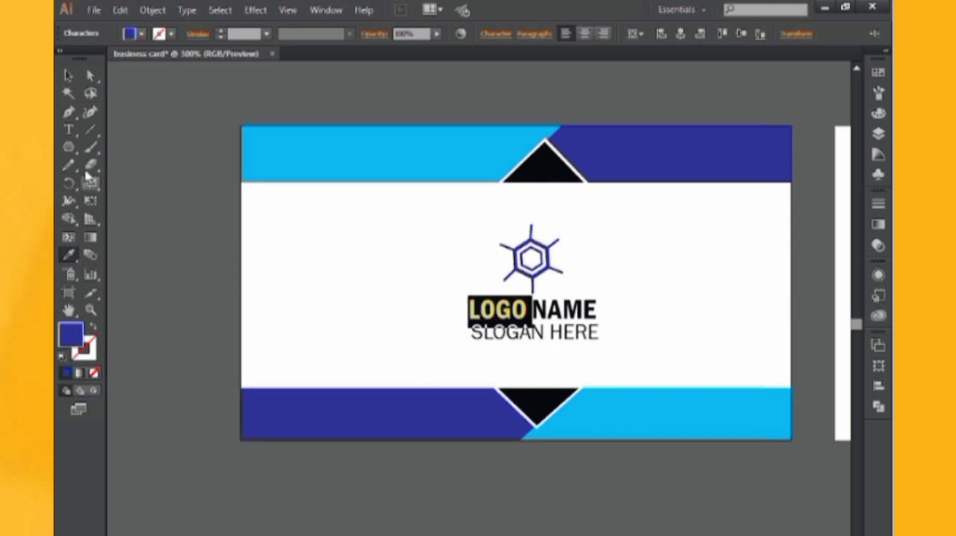
pyautogui.click(67, 72)
pyautogui.click(228, 186)
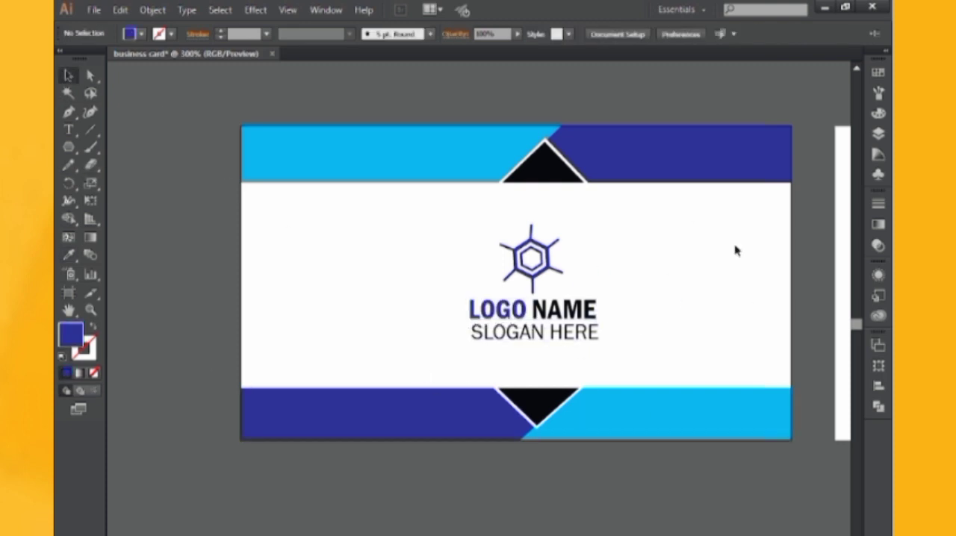
# Draw a 3.5 in by 2 in rectangle and position it exactly over the second, empty artboard
pyautogui.moveTo(818, 259); pyautogui.dragTo(354, 264)
pyautogui.moveTo(654, 304); pyautogui.dragTo(479, 299)
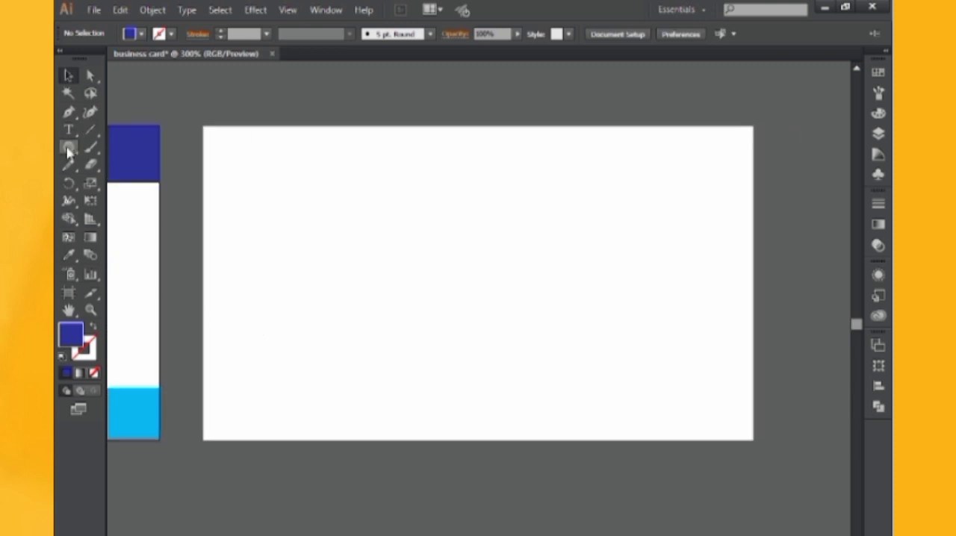
pyautogui.moveTo(68, 150); pyautogui.dragTo(135, 154)
pyautogui.click(457, 278)
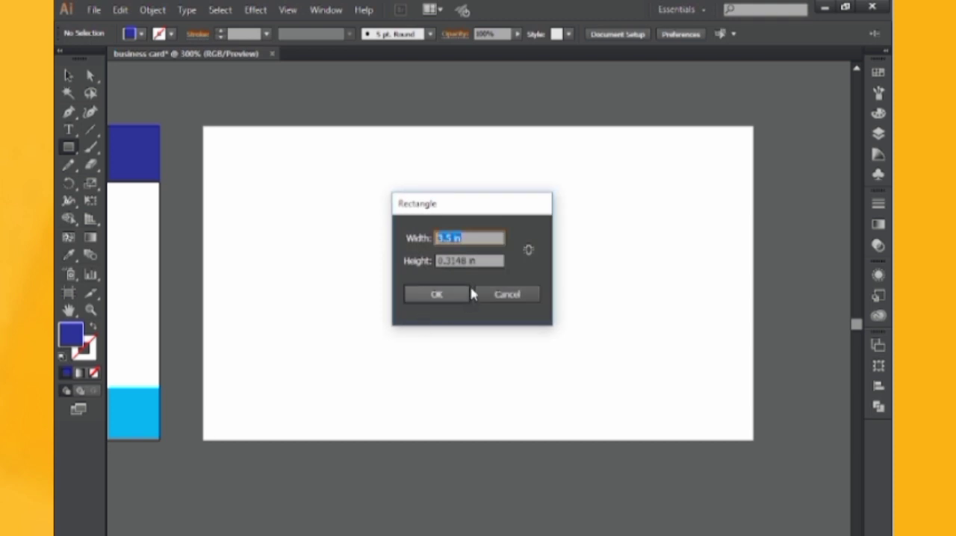
pyautogui.click(486, 261)
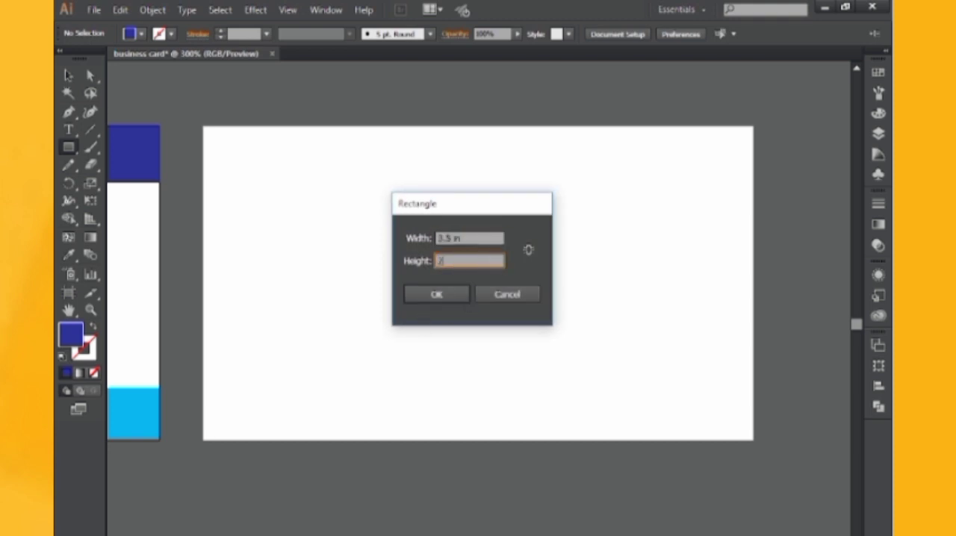
pyautogui.press('Return')
pyautogui.click(68, 76)
pyautogui.moveTo(626, 345); pyautogui.dragTo(382, 207)
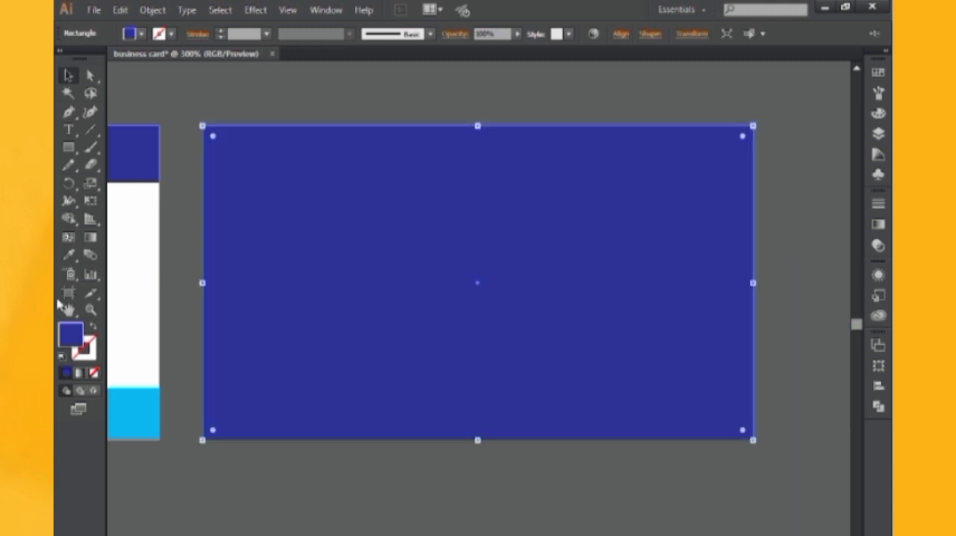
# Fill the new background rectangle with the white sampled from the first card
pyautogui.click(68, 255)
pyautogui.click(128, 271)
pyautogui.click(66, 74)
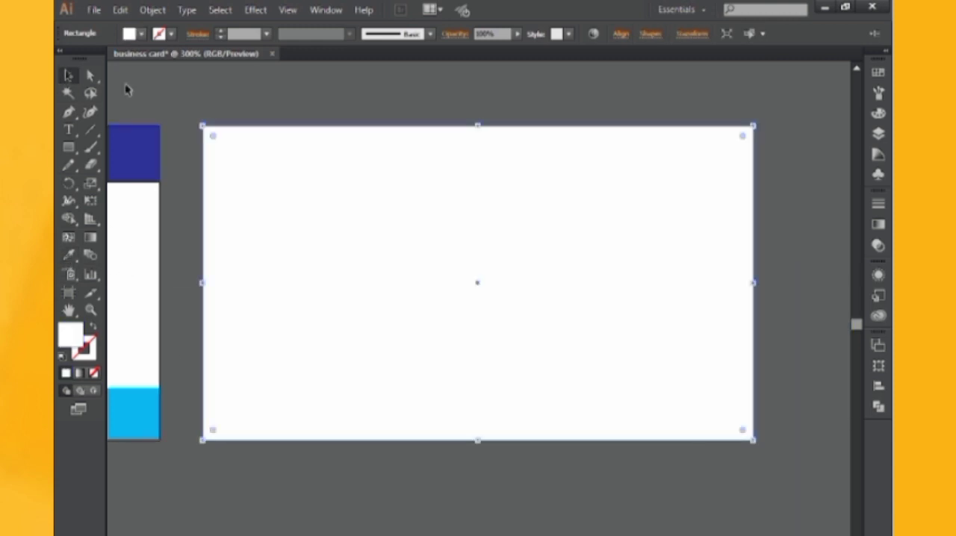
pyautogui.hotkey('ctrl', 'shift', 'a')
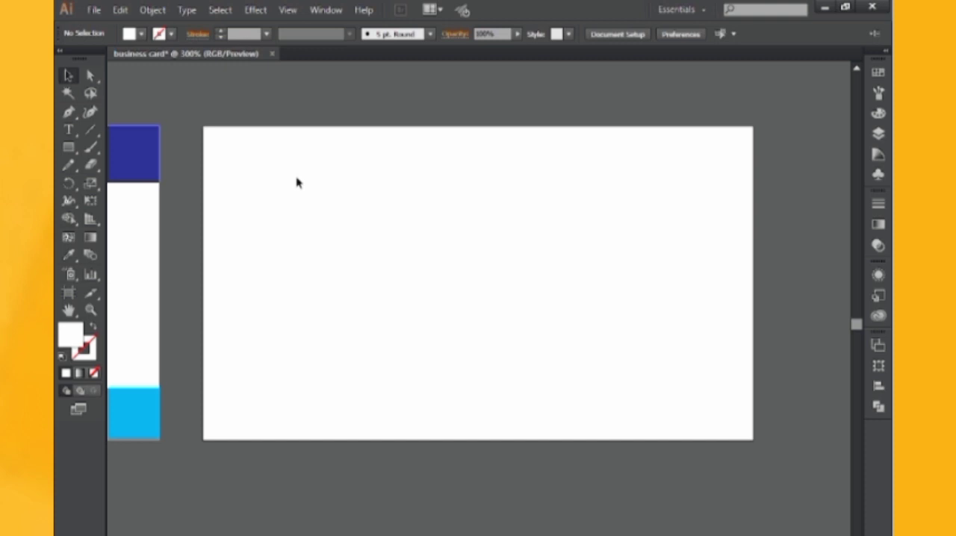
# Draw a full-height rectangle over the right third of the second card and fill it with the header's dark blue
pyautogui.click(68, 147)
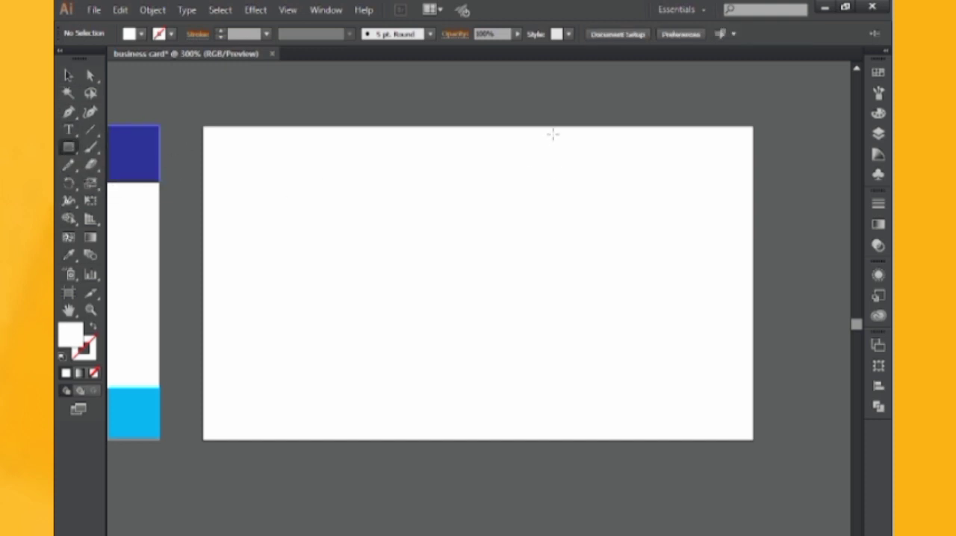
pyautogui.moveTo(570, 126)
pyautogui.mouseDown()
pyautogui.moveTo(751, 420)
pyautogui.moveTo(752, 441)
pyautogui.mouseUp()
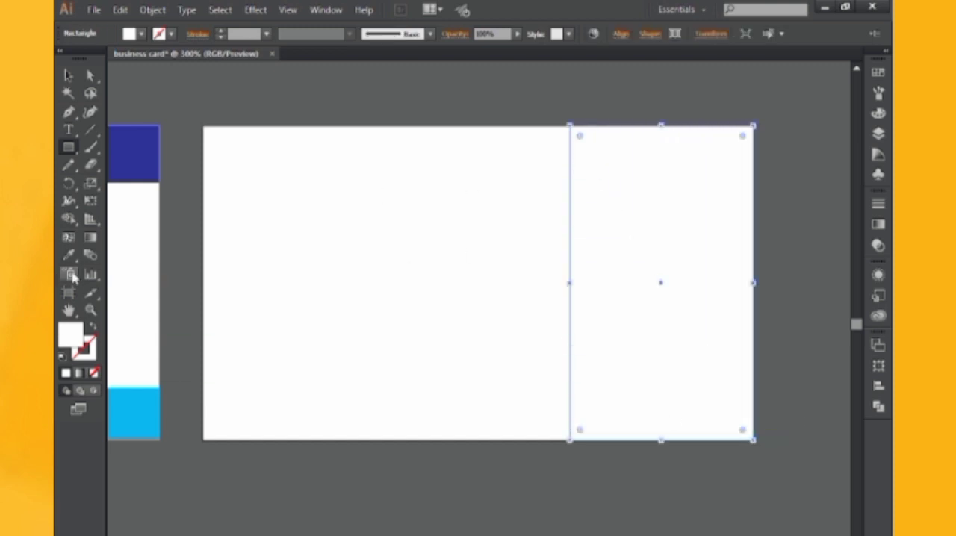
pyautogui.click(70, 255)
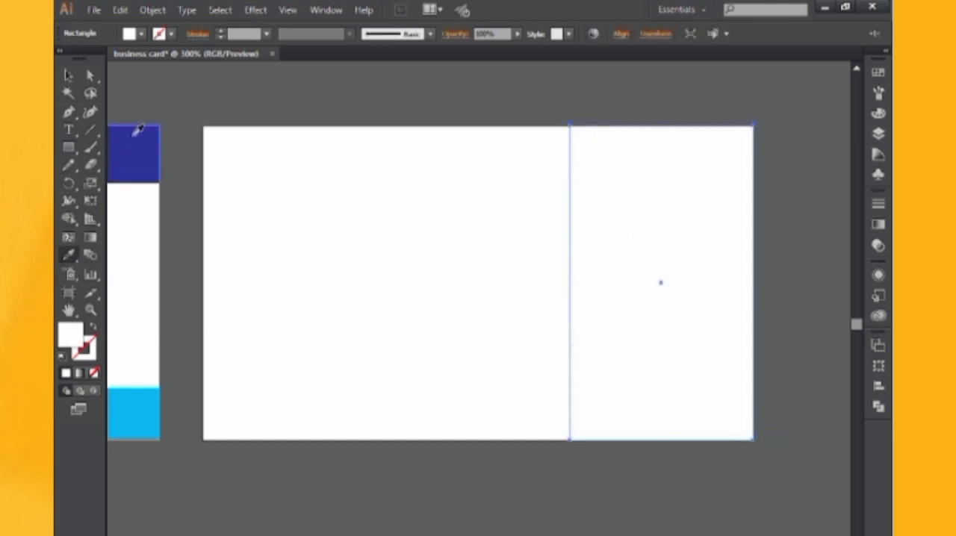
pyautogui.click(137, 130)
pyautogui.click(69, 75)
pyautogui.click(376, 134)
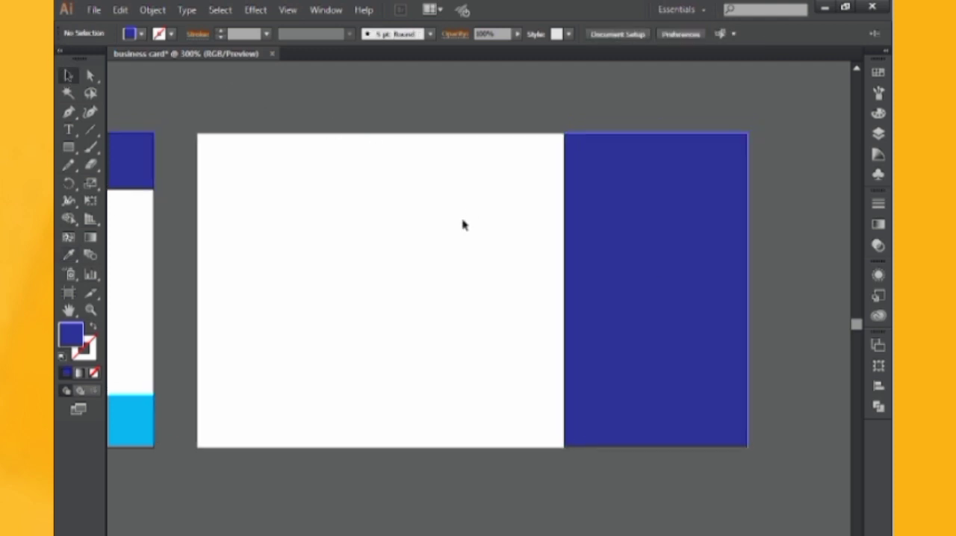
# Draw a square centered on the midpoint of the blue panel's inner edge and rotate it 45° into a diamond
pyautogui.moveTo(69, 148); pyautogui.dragTo(104, 148)
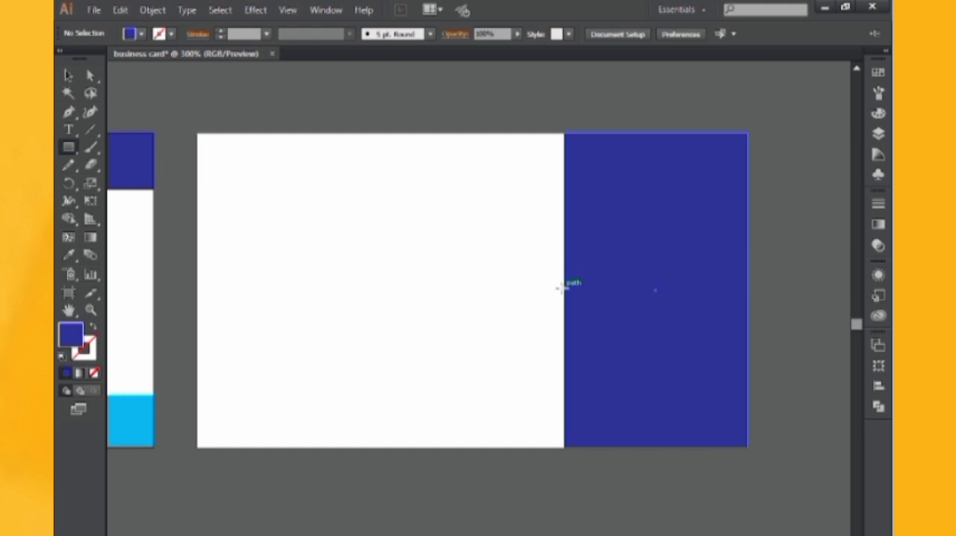
pyautogui.moveTo(563, 289)
pyautogui.mouseDown()
pyautogui.moveTo(570, 284)
pyautogui.moveTo(621, 367)
pyautogui.moveTo(651, 378)
pyautogui.mouseUp()
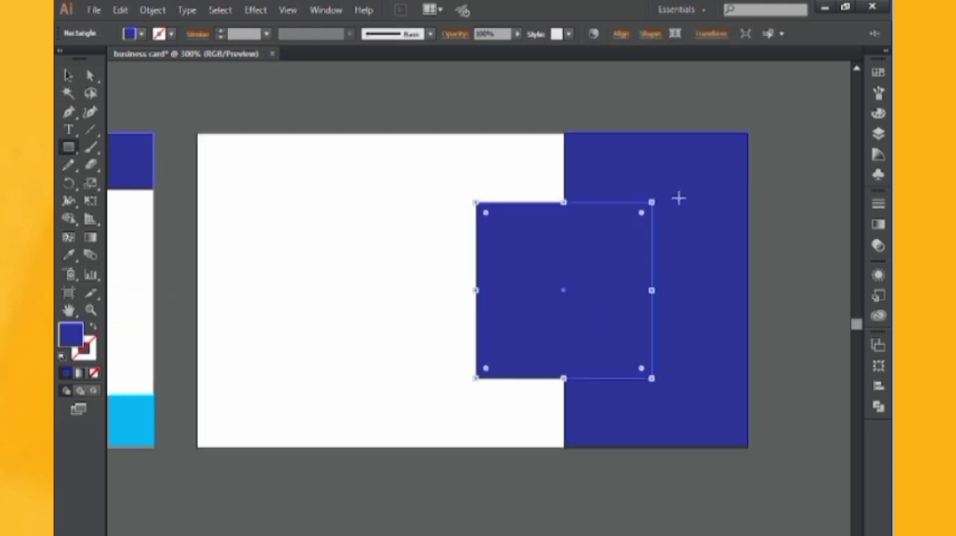
pyautogui.moveTo(658, 196); pyautogui.dragTo(684, 278)
pyautogui.click(68, 75)
# Give the diamond a white fill and a 5 pt black stroke
pyautogui.doubleClick(71, 334)
pyautogui.click(221, 31)
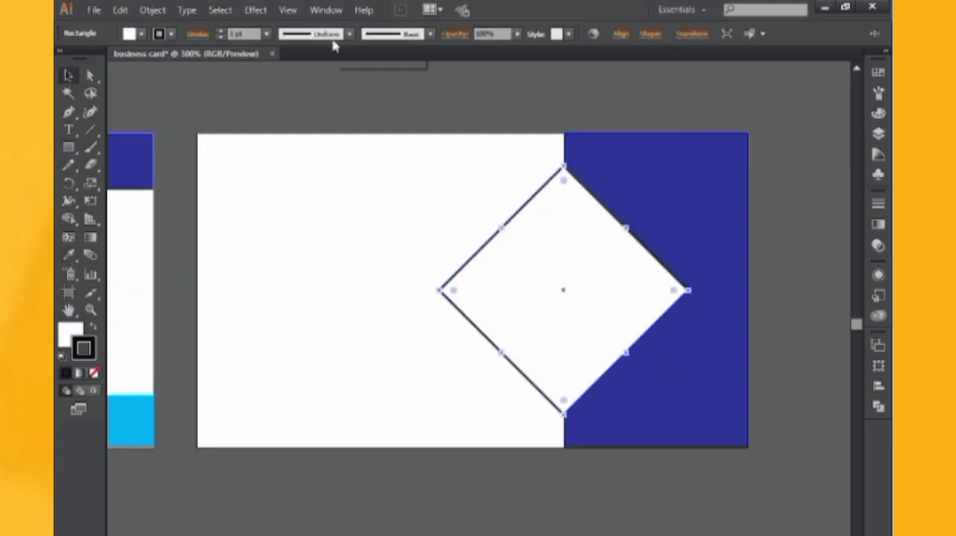
pyautogui.click(266, 33)
pyautogui.click(287, 162)
pyautogui.click(350, 162)
# Copy the logo, logo name and slogan from the first card and center them in front of the diamond
pyautogui.moveTo(159, 161)
pyautogui.mouseDown()
pyautogui.moveTo(365, 154)
pyautogui.moveTo(550, 100)
pyautogui.mouseUp()
pyautogui.click(329, 198)
pyautogui.moveTo(328, 198); pyautogui.dragTo(140, 209)
pyautogui.moveTo(117, 229); pyautogui.dragTo(786, 228)
pyautogui.moveTo(785, 229); pyautogui.dragTo(577, 230)
pyautogui.rightClick(540, 197)
pyautogui.moveTo(663, 317)
pyautogui.click(733, 314)
pyautogui.moveTo(621, 301); pyautogui.dragTo(614, 292)
pyautogui.click(751, 286)
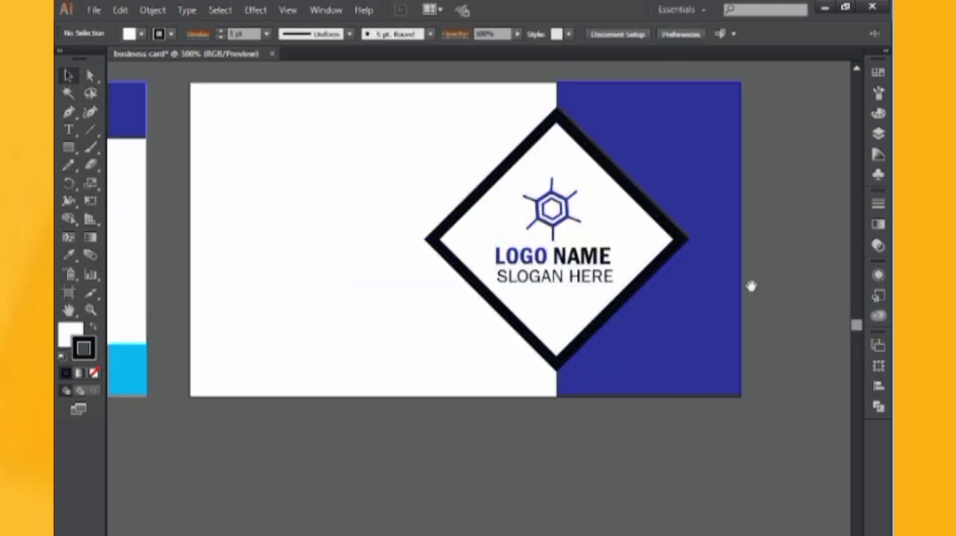
pyautogui.moveTo(751, 286); pyautogui.dragTo(782, 290)
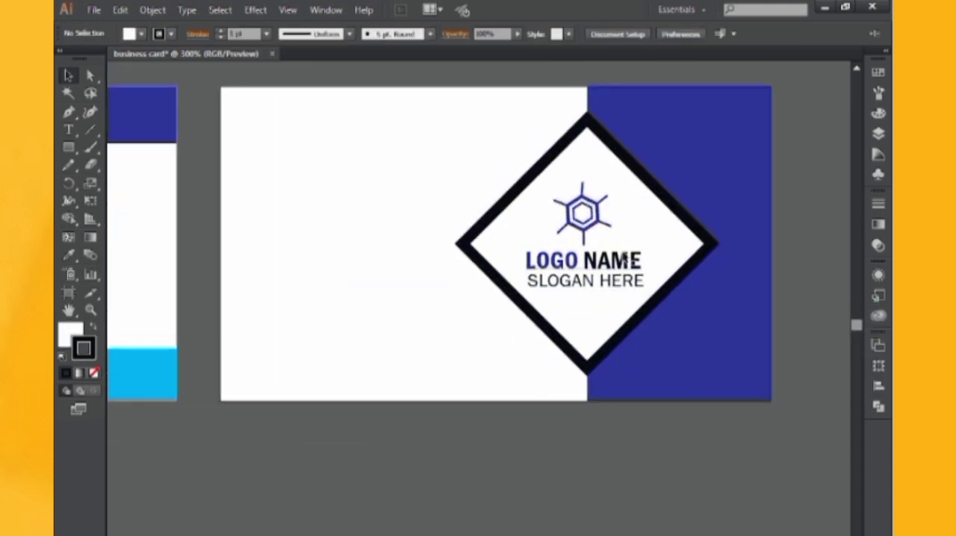
# Draw a horizontal rectangle from the second card's left edge to the diamond, spanning its upper-left and lower-left side midpoints
pyautogui.click(70, 149)
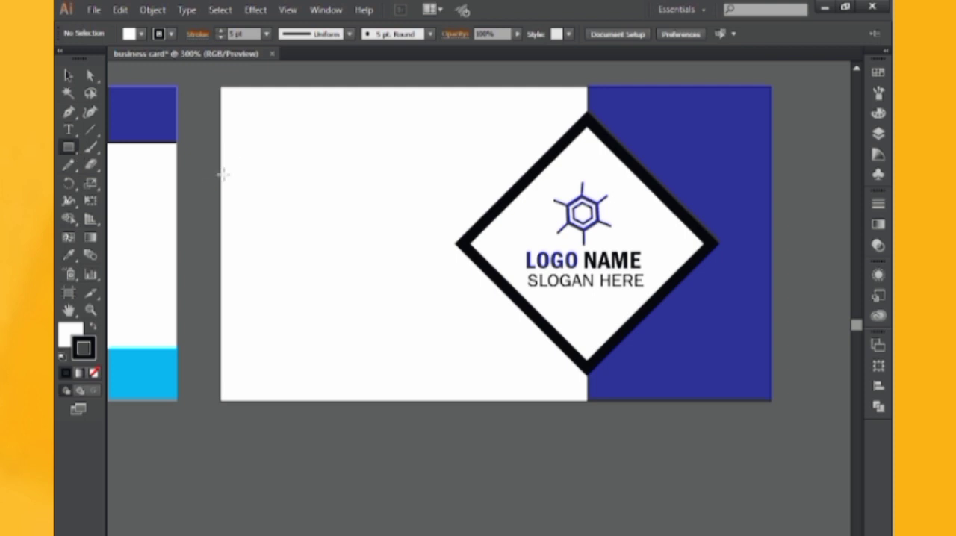
pyautogui.moveTo(222, 190); pyautogui.dragTo(526, 308)
pyautogui.click(66, 76)
# Group the diamond with the logo and texts and bring the group in front of the horizontal rectangle
pyautogui.click(593, 181)
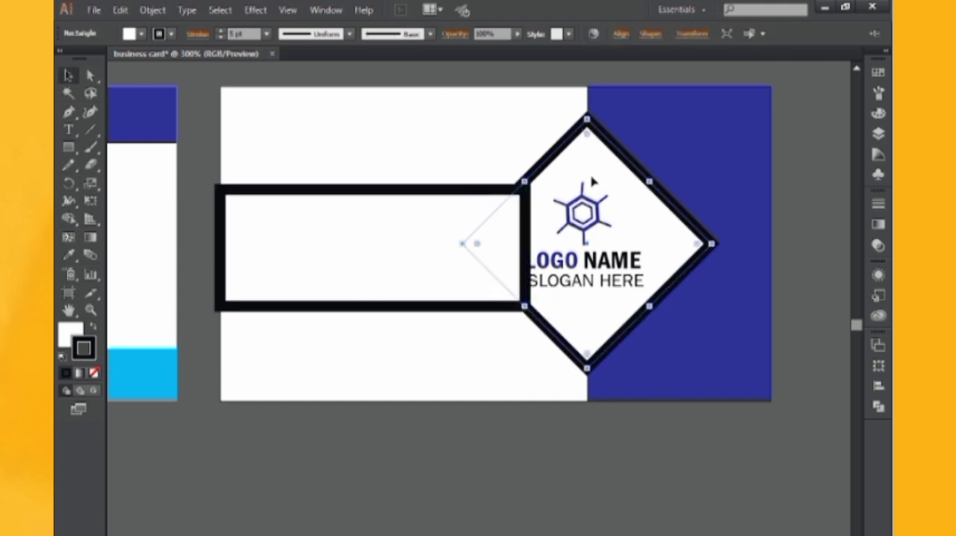
pyautogui.click(585, 209)
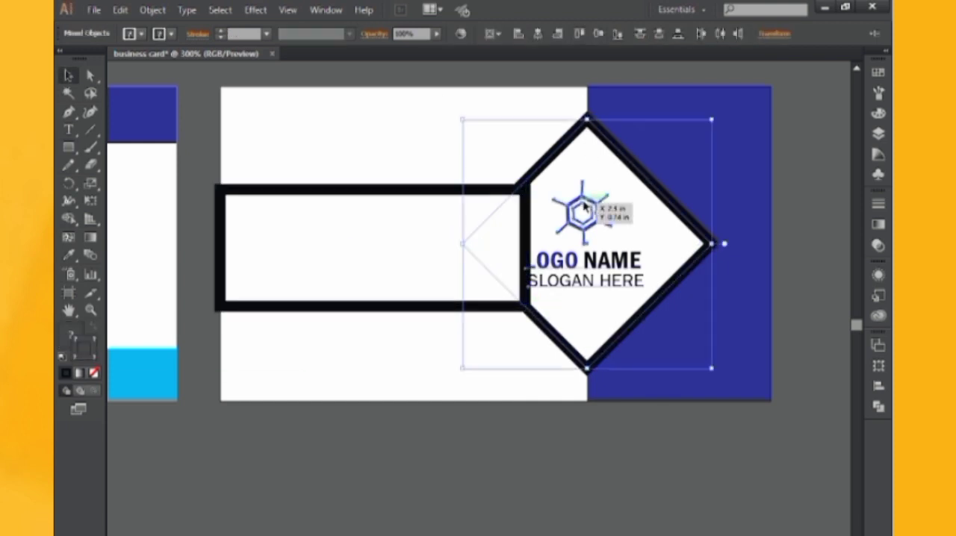
pyautogui.rightClick(611, 145)
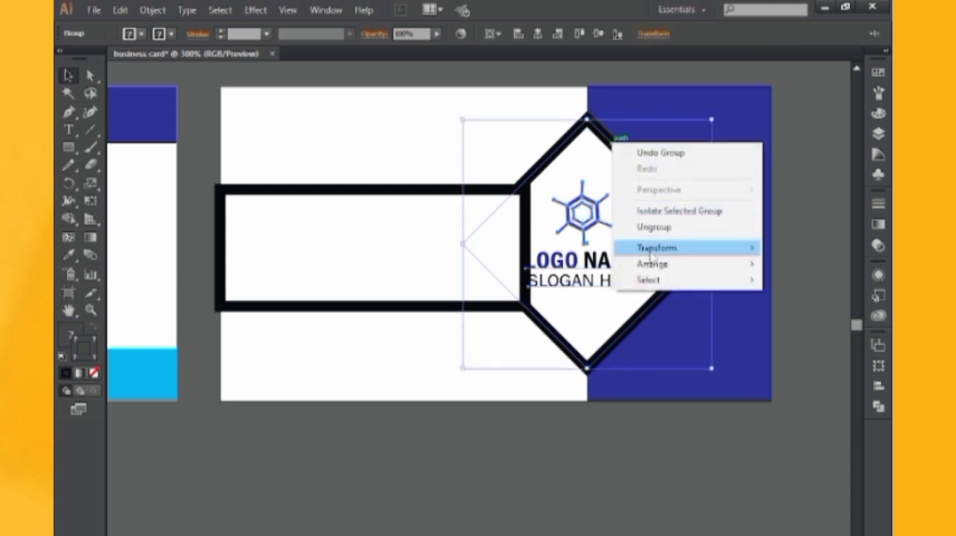
pyautogui.moveTo(640, 261)
pyautogui.click(448, 261)
pyautogui.hotkey('ctrl', 'shift', 'a')
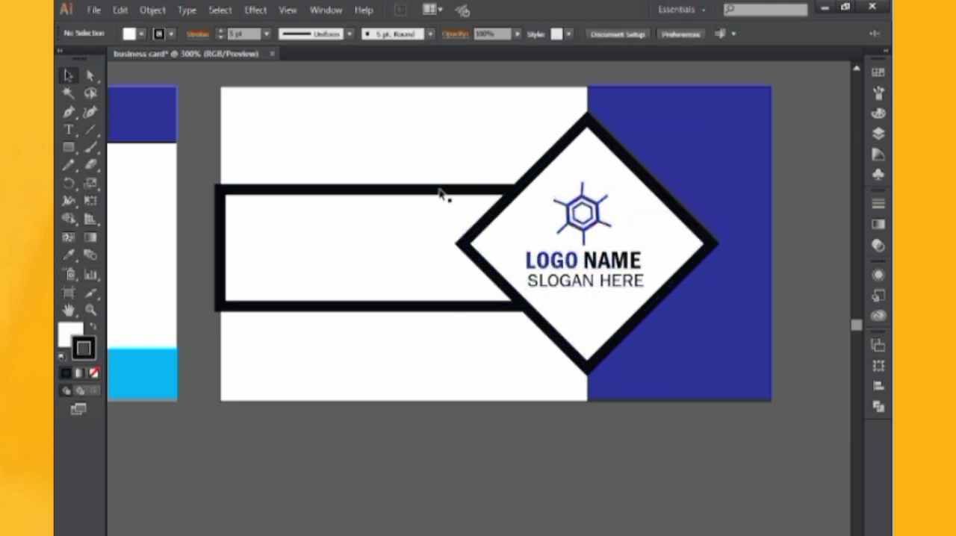
# Fill the horizontal rectangle with black and remove its stroke
pyautogui.click(441, 194)
pyautogui.click(91, 328)
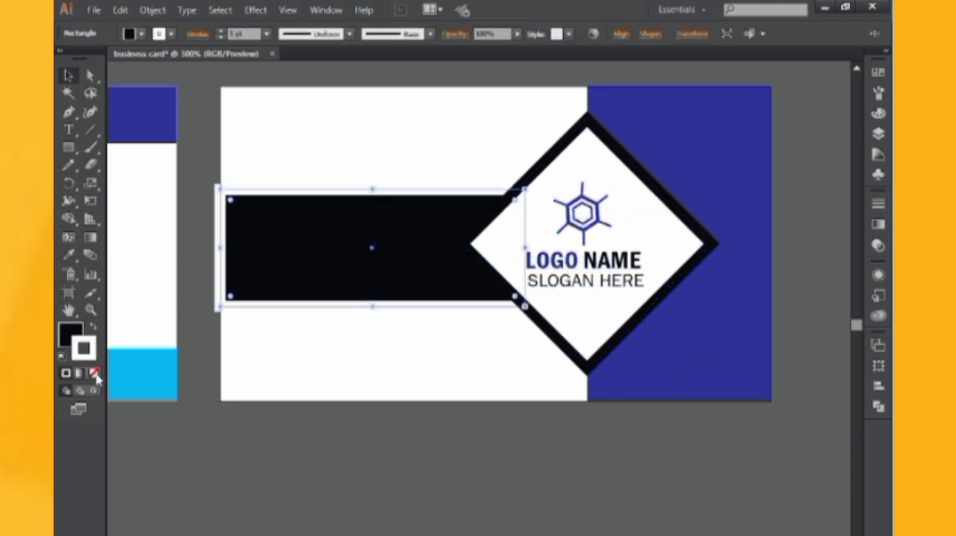
pyautogui.click(95, 374)
pyautogui.click(71, 333)
pyautogui.click(208, 401)
pyautogui.moveTo(295, 346); pyautogui.dragTo(338, 340)
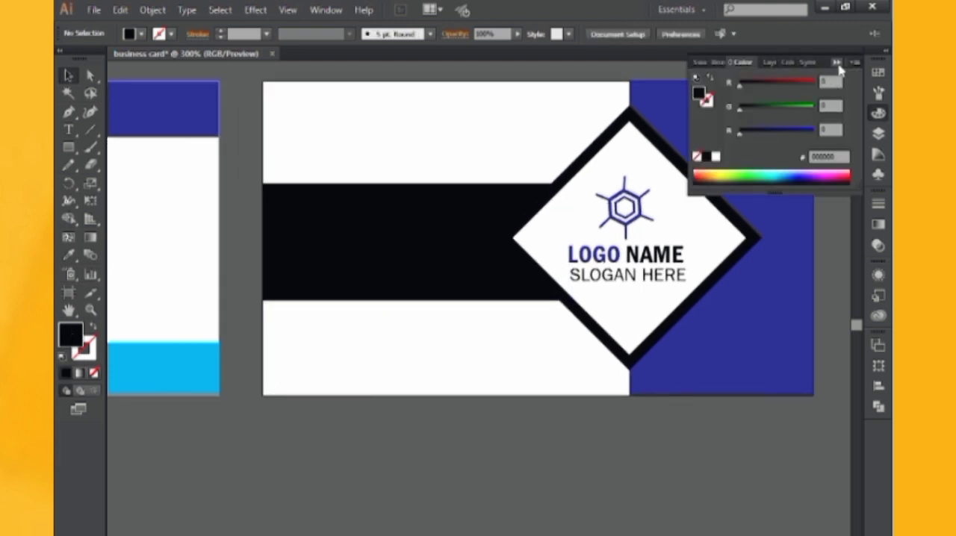
pyautogui.click(837, 63)
# Draw a black triangle in the second card's upper-left corner with the Pen tool and duplicate it directly below the black band
pyautogui.click(68, 112)
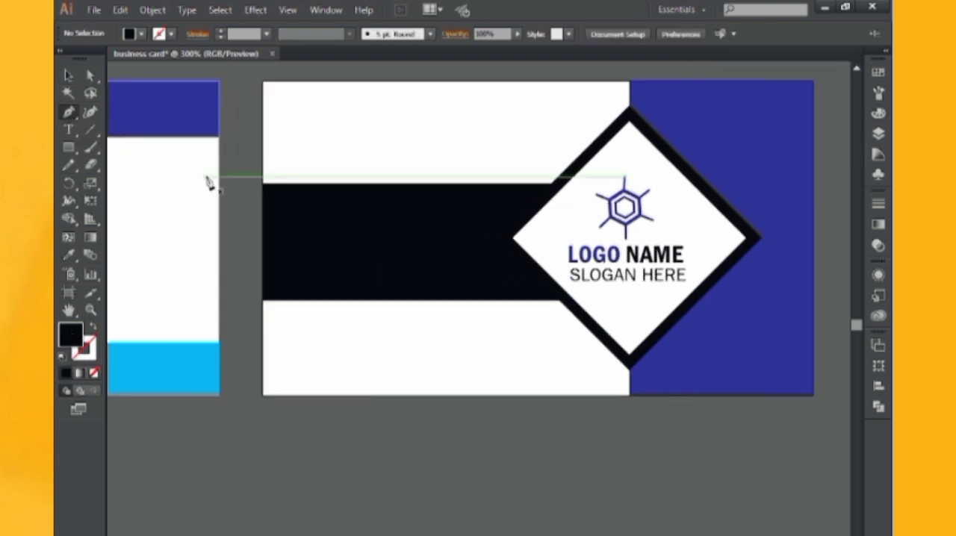
pyautogui.moveTo(233, 196); pyautogui.dragTo(285, 243)
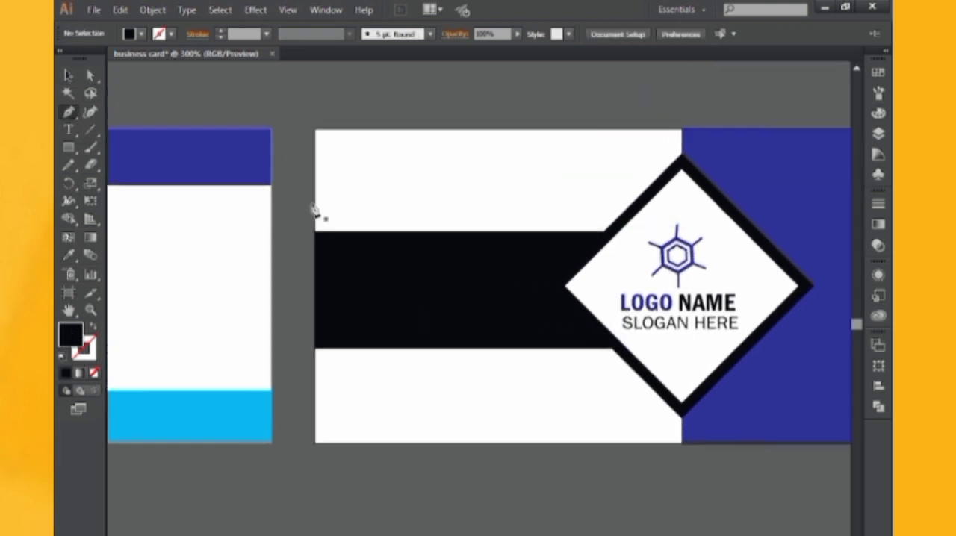
pyautogui.click(407, 129)
pyautogui.click(314, 232)
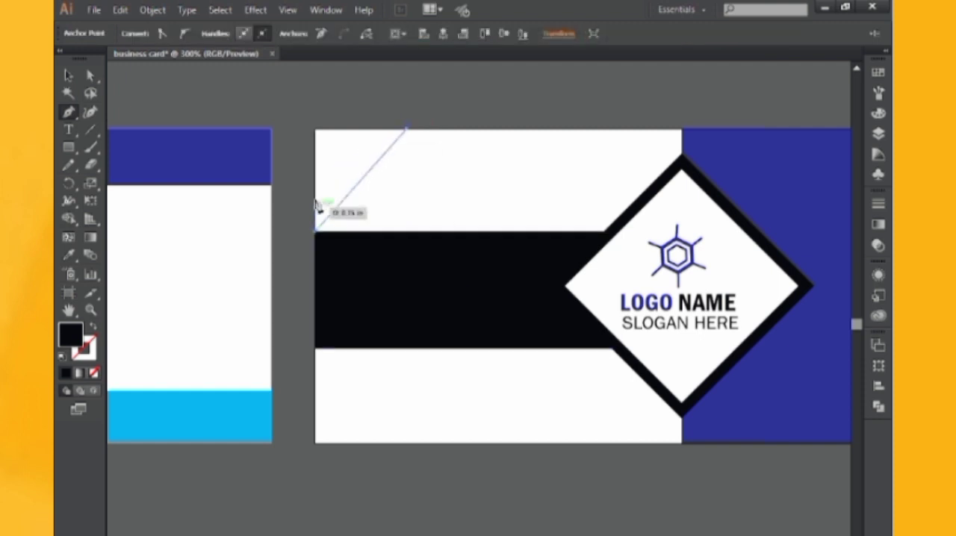
pyautogui.click(315, 129)
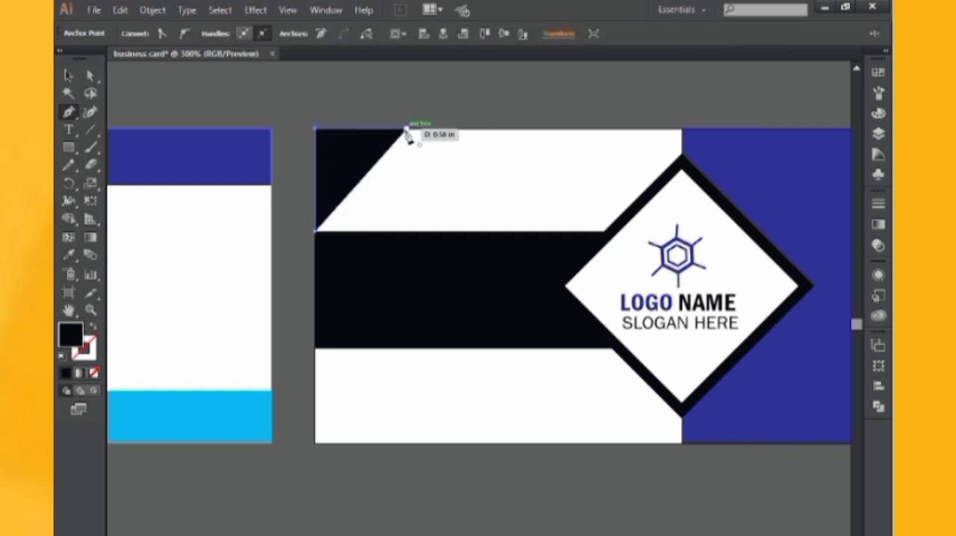
pyautogui.click(407, 129)
pyautogui.press('v')
pyautogui.moveTo(343, 160); pyautogui.dragTo(348, 386)
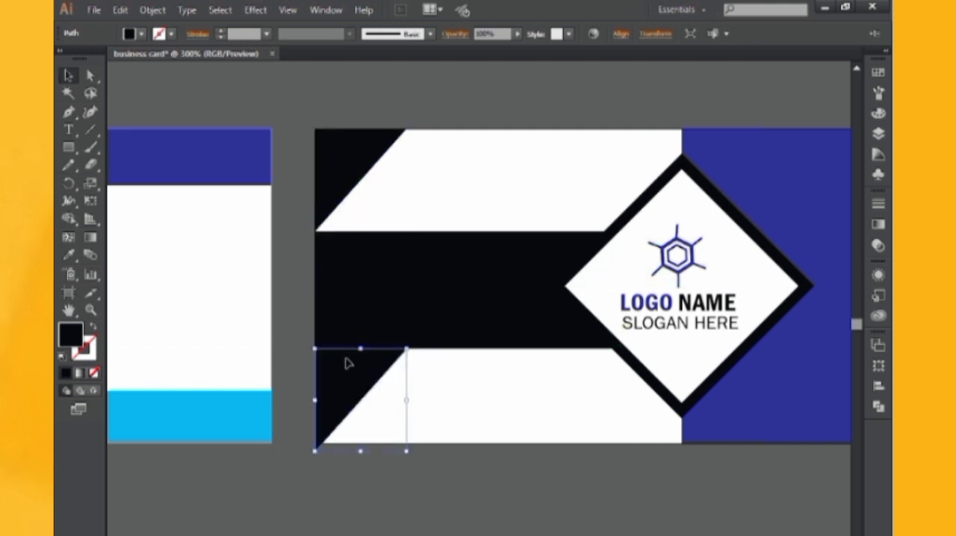
pyautogui.rightClick(348, 363)
pyautogui.click(299, 393)
pyautogui.click(366, 371)
pyautogui.click(412, 346)
pyautogui.click(369, 372)
pyautogui.moveTo(407, 345); pyautogui.dragTo(407, 381)
pyautogui.hotkey('ctrl', 'z')
pyautogui.click(366, 401)
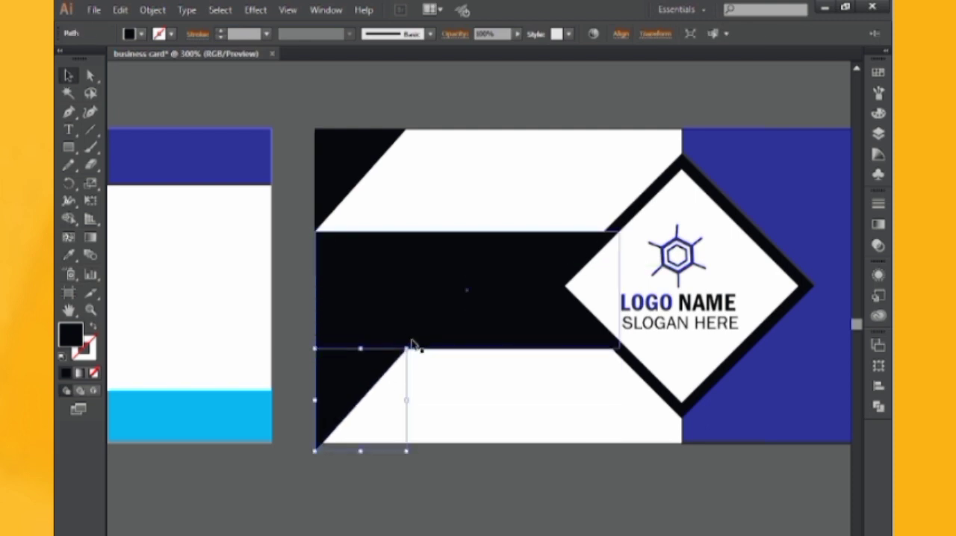
# Rotate the duplicated black triangle so its right angle sits in the second card's lower-left corner, below the black band
pyautogui.moveTo(278, 470); pyautogui.dragTo(418, 337)
pyautogui.moveTo(346, 402); pyautogui.dragTo(348, 398)
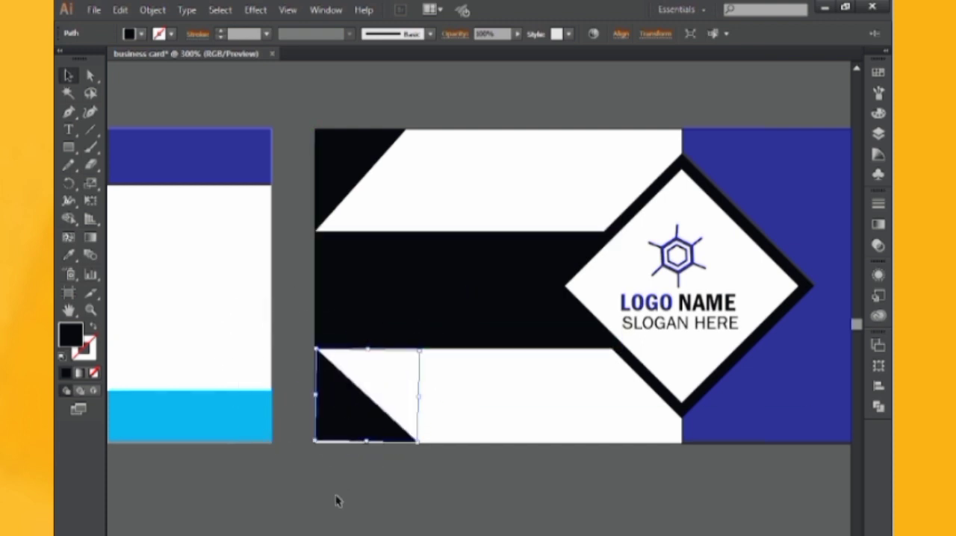
pyautogui.click(337, 455)
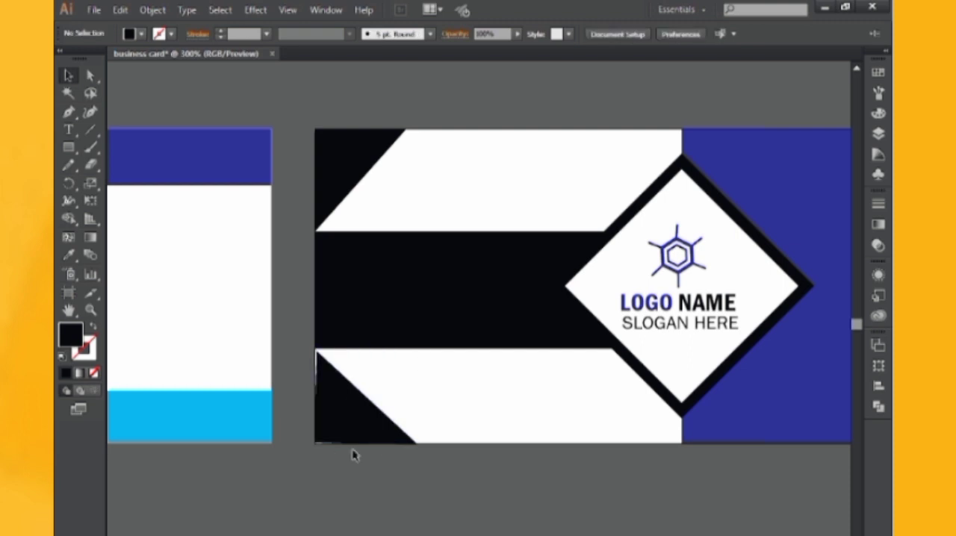
# Straighten the lower-left triangle and shift it against the card's left edge and the lower edge of the black band
pyautogui.hotkey('ctrl', '+')
pyautogui.hotkey('ctrl', '+')
pyautogui.hotkey('ctrl', '+')
pyautogui.moveTo(448, 361); pyautogui.dragTo(631, 130)
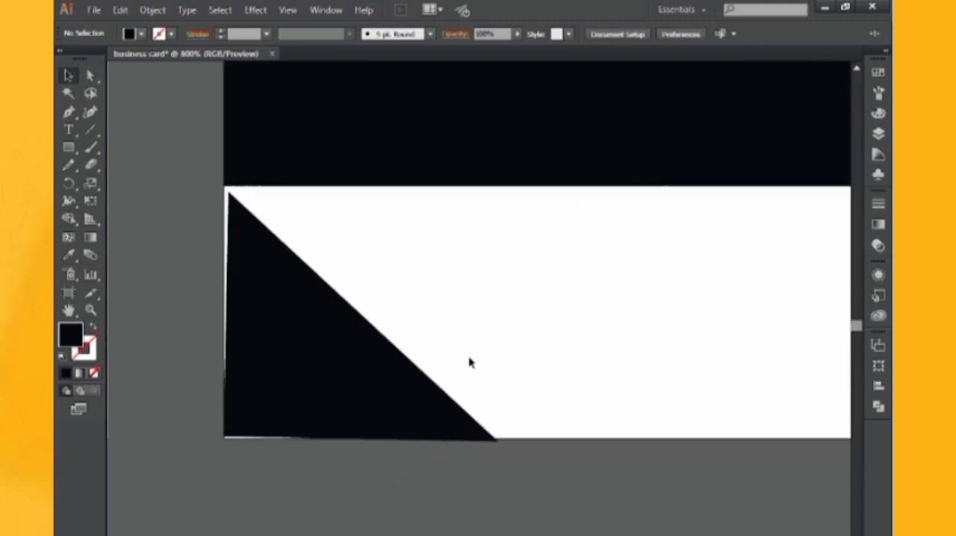
pyautogui.click(458, 418)
pyautogui.moveTo(507, 449); pyautogui.dragTo(519, 491)
pyautogui.click(482, 482)
pyautogui.moveTo(459, 451); pyautogui.dragTo(455, 445)
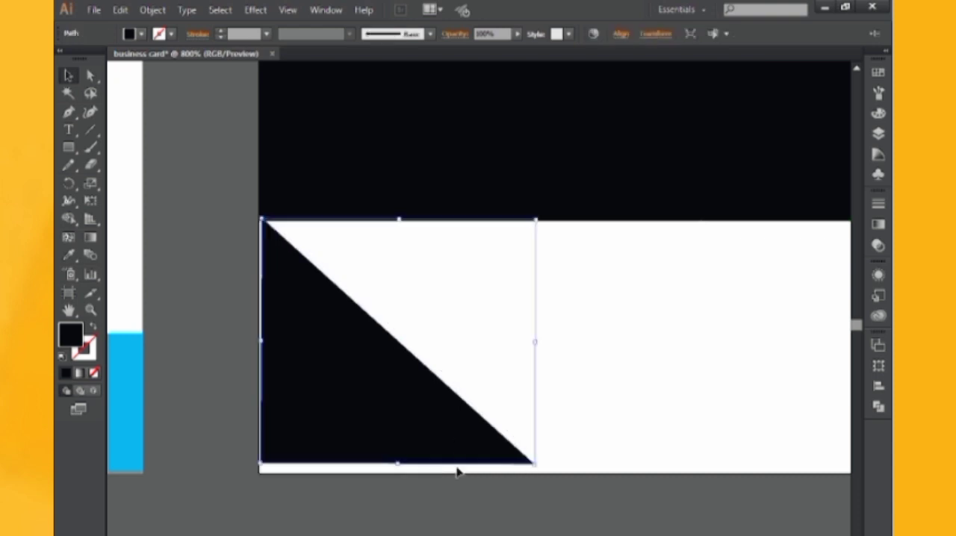
pyautogui.press('Left')
# Move the lower triangle's three anchor points individually onto the card's lower-left corner, its bottom edge and the band's lower-left corner
pyautogui.press('a')
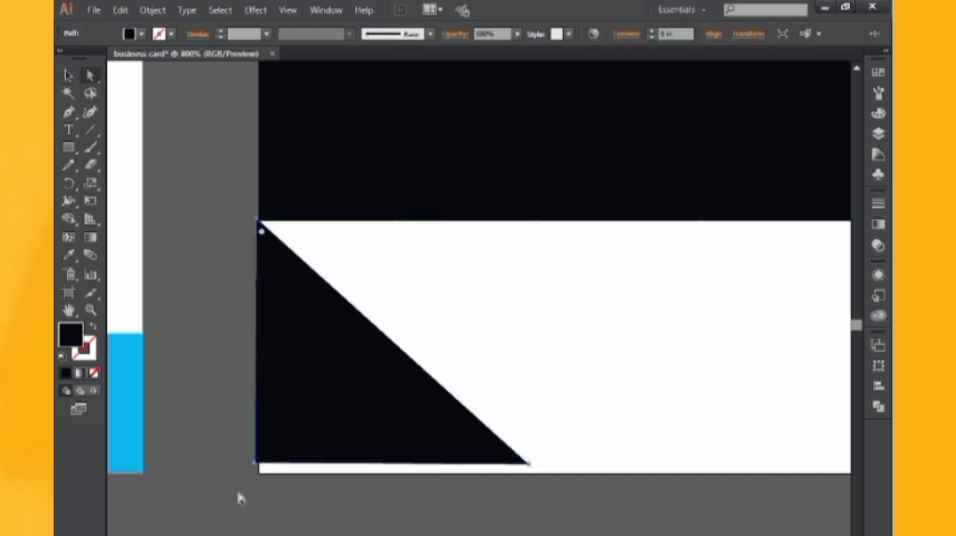
pyautogui.moveTo(254, 463); pyautogui.dragTo(260, 473)
pyautogui.click(257, 219)
pyautogui.moveTo(257, 219); pyautogui.dragTo(259, 222)
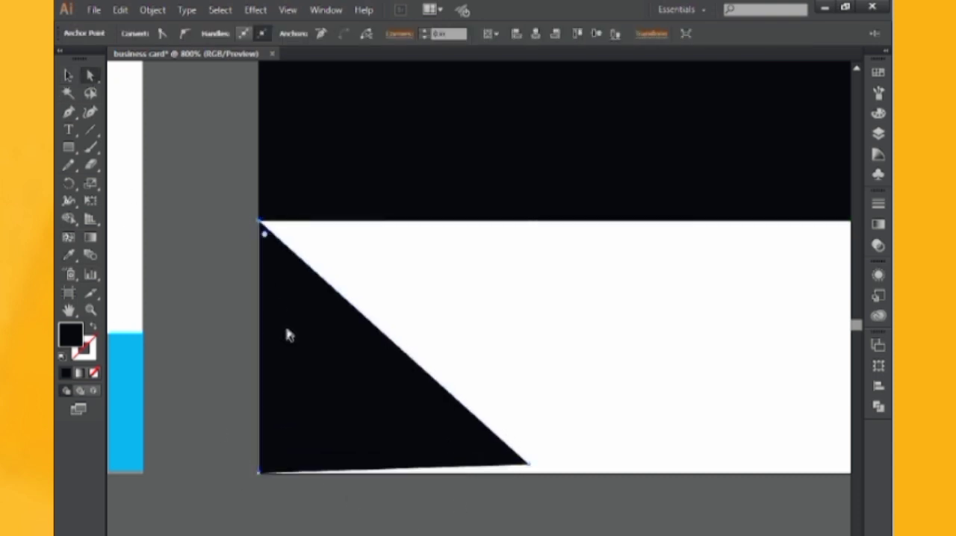
pyautogui.moveTo(529, 464); pyautogui.dragTo(528, 474)
pyautogui.click(532, 499)
pyautogui.hotkey('ctrl', '-')
pyautogui.hotkey('ctrl', '-')
pyautogui.hotkey('ctrl', '-')
pyautogui.hotkey('ctrl', '-')
pyautogui.hotkey('ctrl', '-')
pyautogui.moveTo(581, 441); pyautogui.dragTo(640, 458)
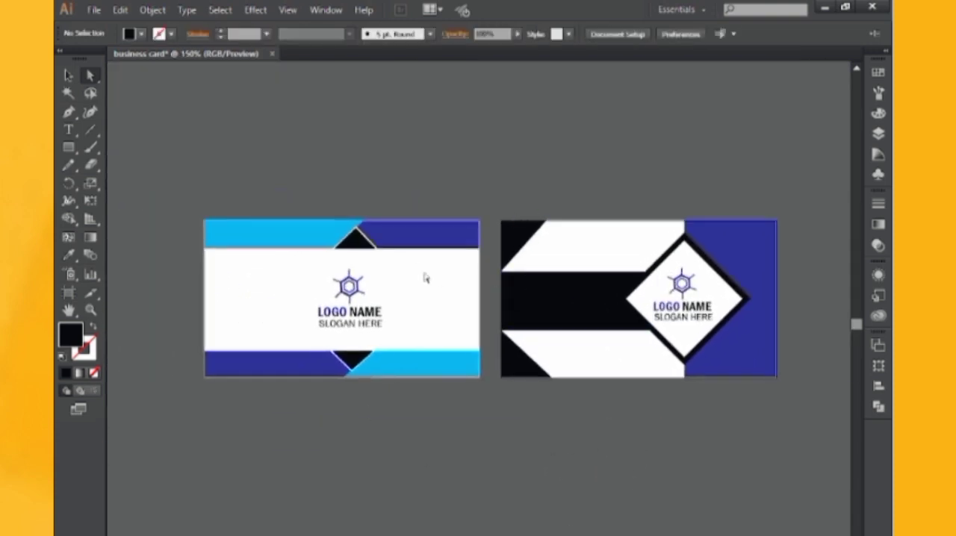
# Add an anchor point on the blue rectangle's left edge at the diamond's lower tip and shift the rectangle's lower-left corner outward
pyautogui.click(66, 75)
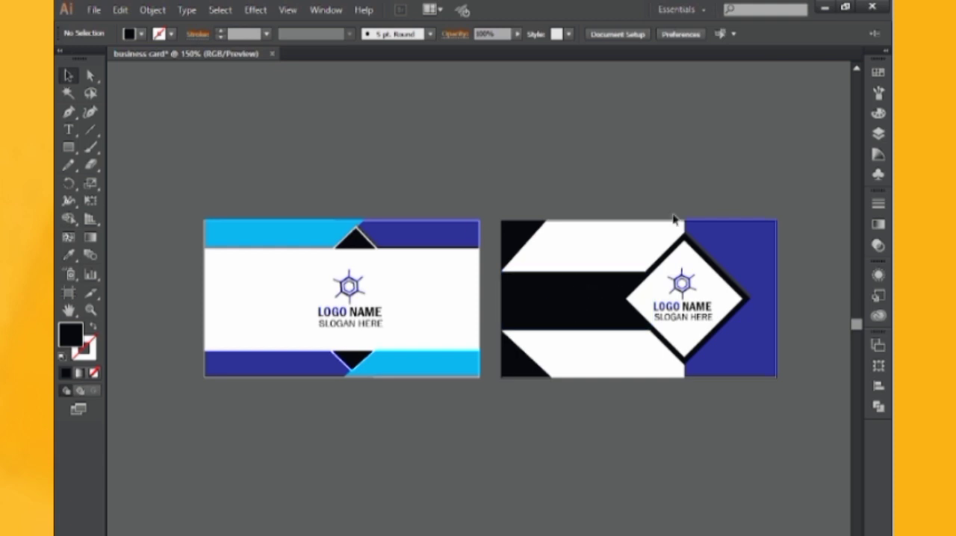
pyautogui.click(717, 235)
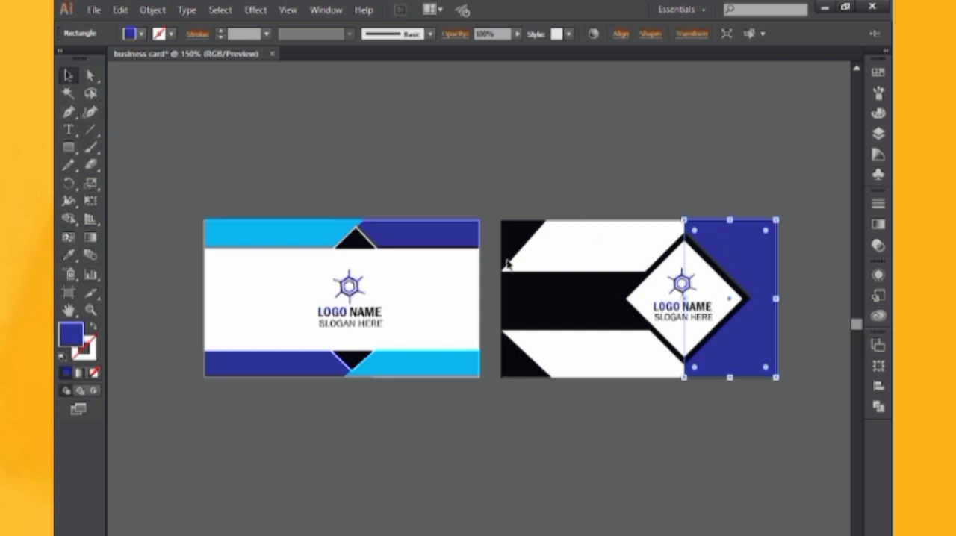
pyautogui.click(69, 113)
pyautogui.hotkey('ctrl', '+')
pyautogui.hotkey('ctrl', '+')
pyautogui.hotkey('ctrl', '+')
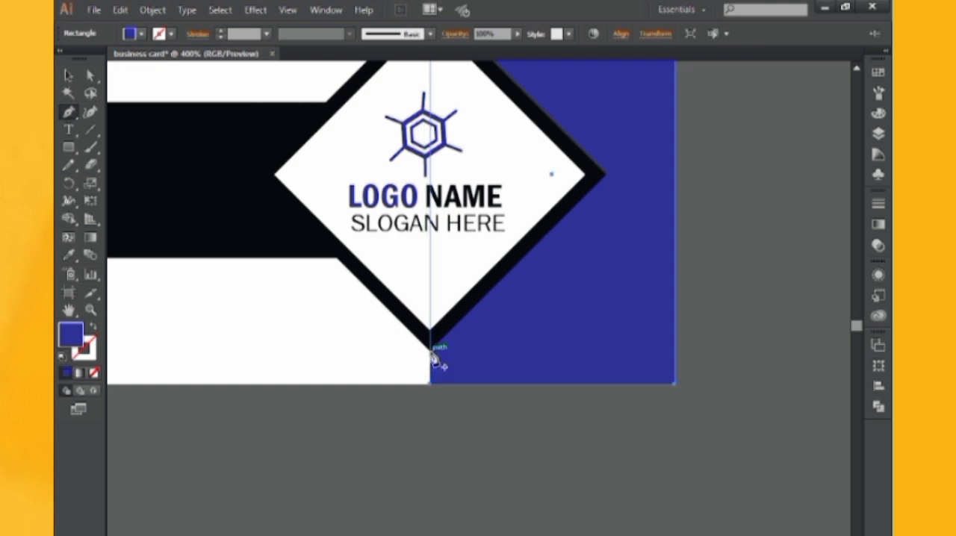
pyautogui.click(431, 352)
pyautogui.click(90, 76)
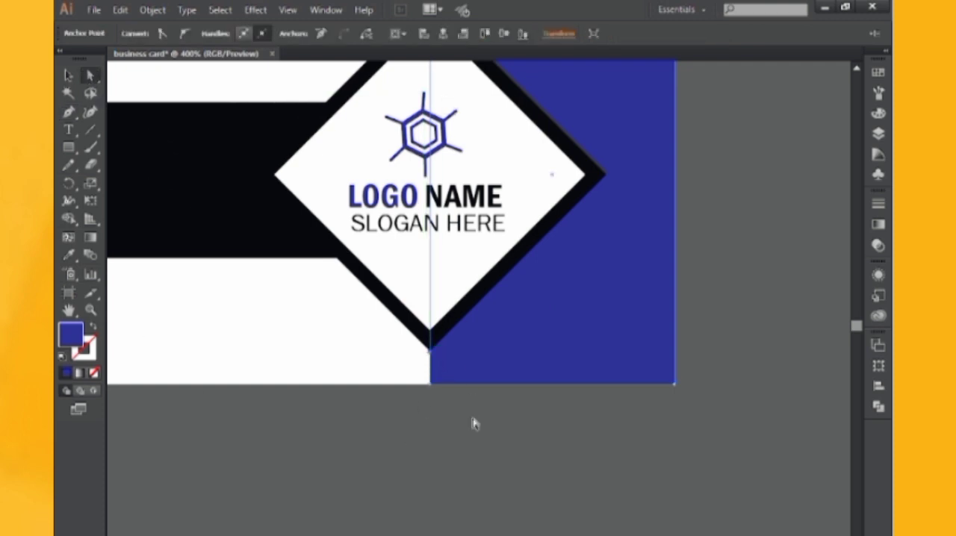
pyautogui.click(431, 384)
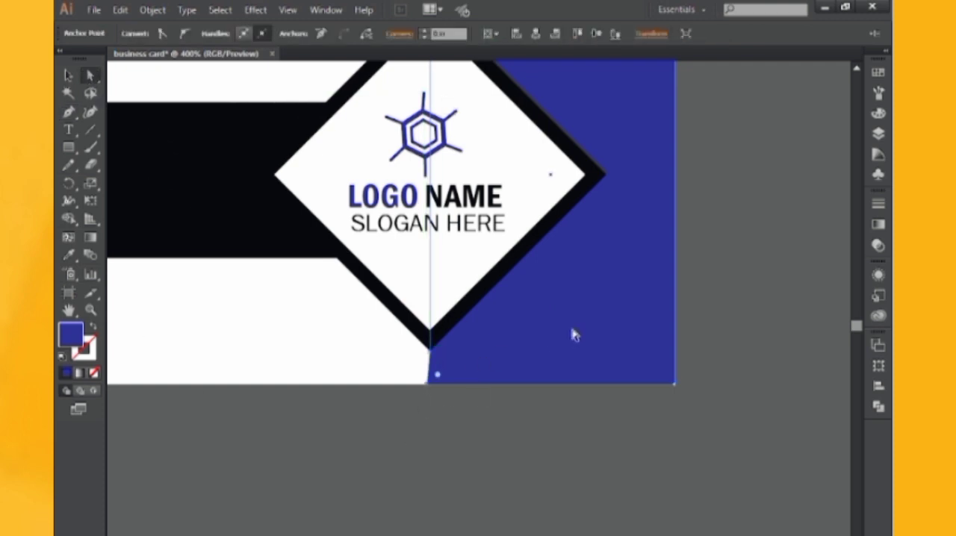
# Add an anchor point on the blue rectangle at the diamond's upper tip and shift the rectangle's upper-left corner outward to match
pyautogui.moveTo(517, 198); pyautogui.dragTo(535, 449)
pyautogui.click(68, 112)
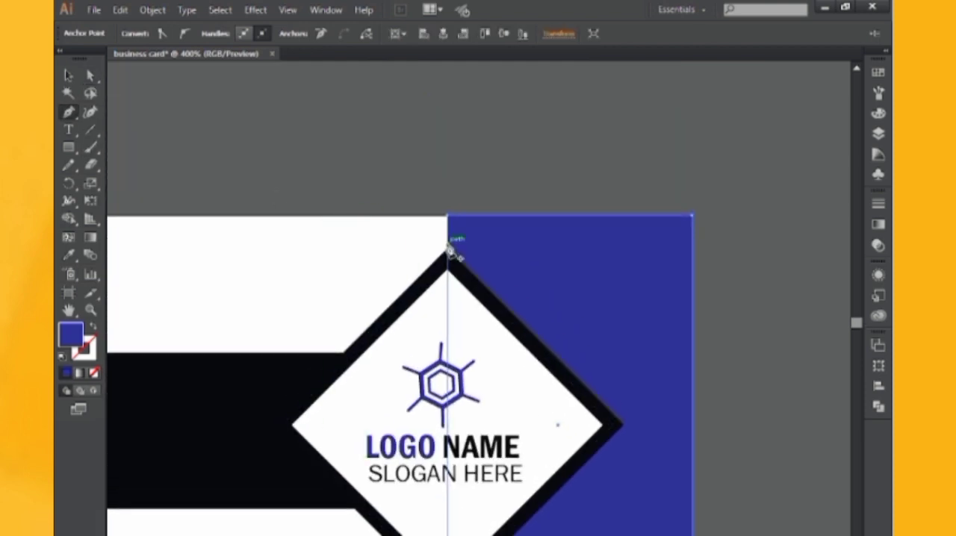
pyautogui.press('a')
pyautogui.click(449, 216)
pyautogui.press('Left')
pyautogui.press('Left')
pyautogui.press('Left')
pyautogui.press('Left')
pyautogui.press('Left')
pyautogui.press('Left')
pyautogui.press('Left')
pyautogui.press('Left')
pyautogui.press('Left')
pyautogui.press('Left')
pyautogui.press('Left')
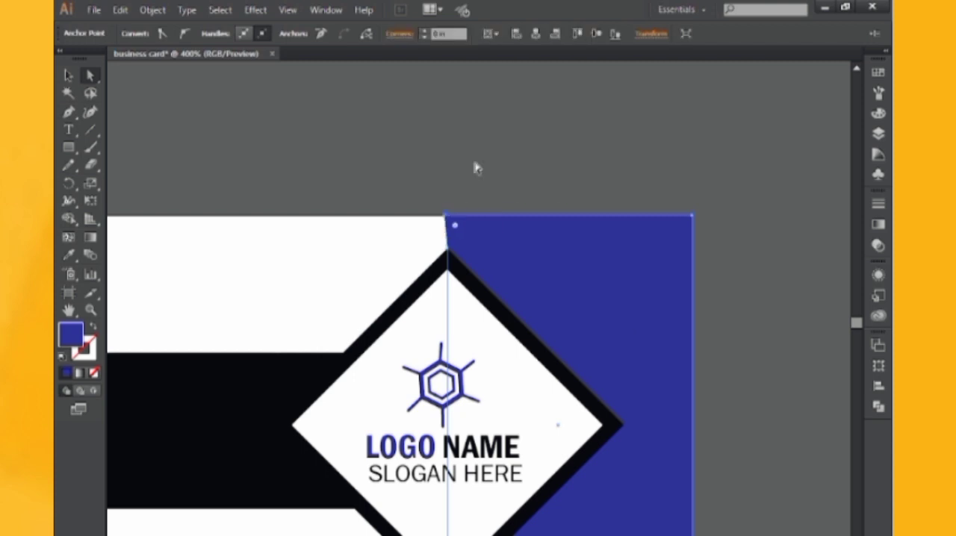
pyautogui.click(476, 162)
pyautogui.hotkey('ctrl', '-')
pyautogui.hotkey('ctrl', '-')
pyautogui.hotkey('ctrl', '-')
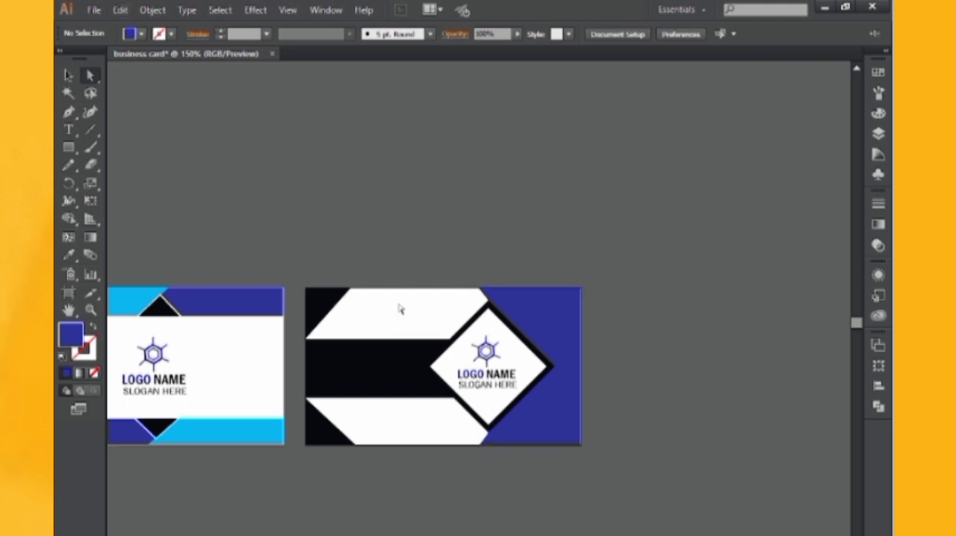
pyautogui.moveTo(382, 268); pyautogui.dragTo(433, 235)
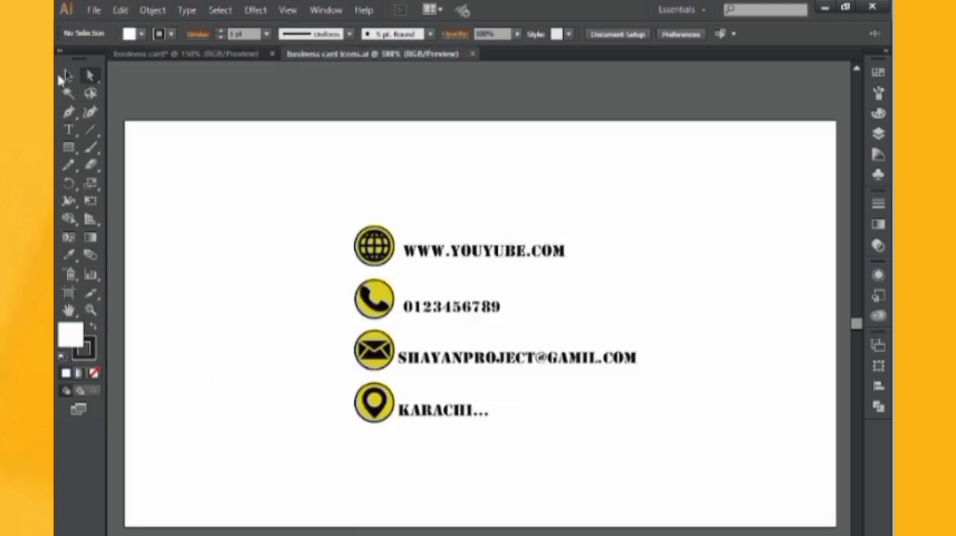
# In the business card icons.ai document, ungroup the contact details and set the four text lines to the Source Sans Pro font
pyautogui.click(491, 252)
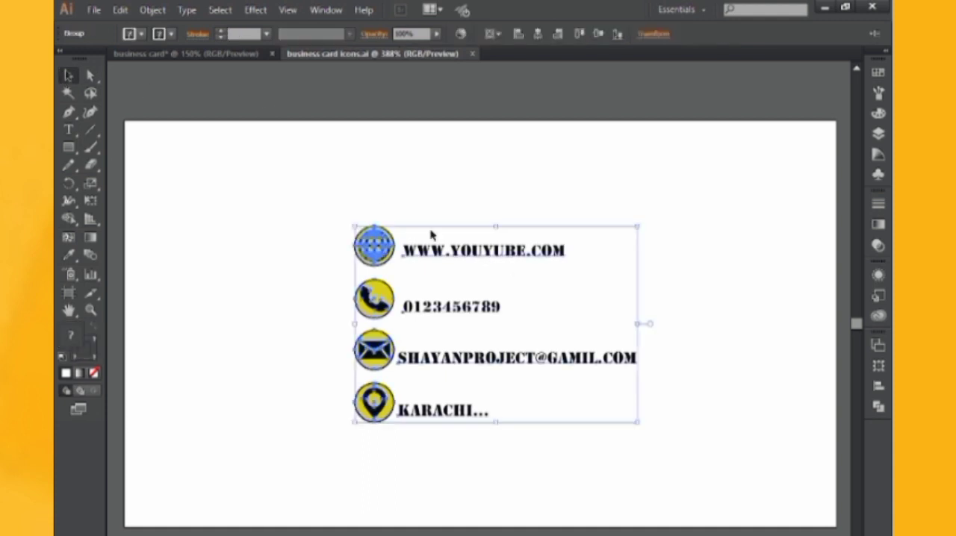
pyautogui.rightClick(446, 240)
pyautogui.click(496, 323)
pyautogui.moveTo(438, 196); pyautogui.dragTo(466, 455)
pyautogui.click(495, 35)
pyautogui.click(500, 79)
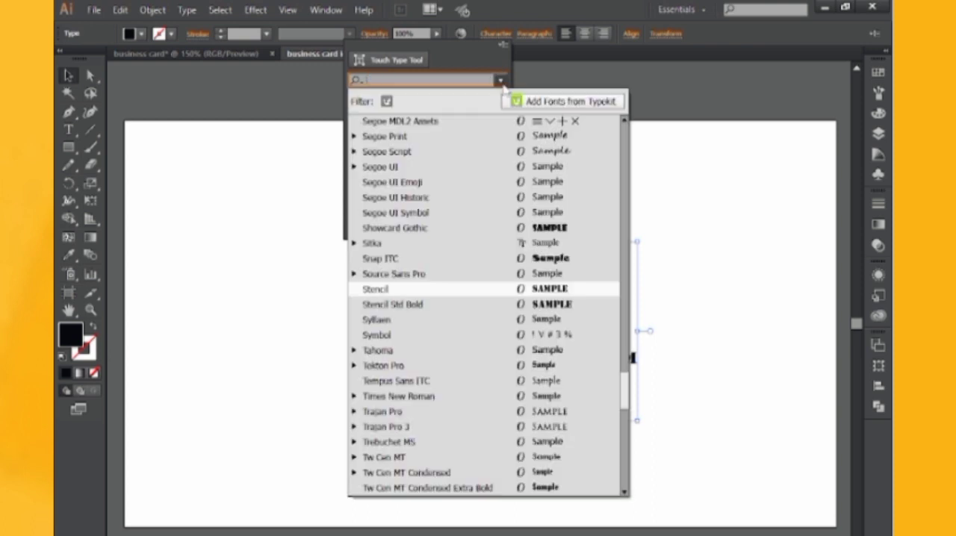
pyautogui.click(542, 274)
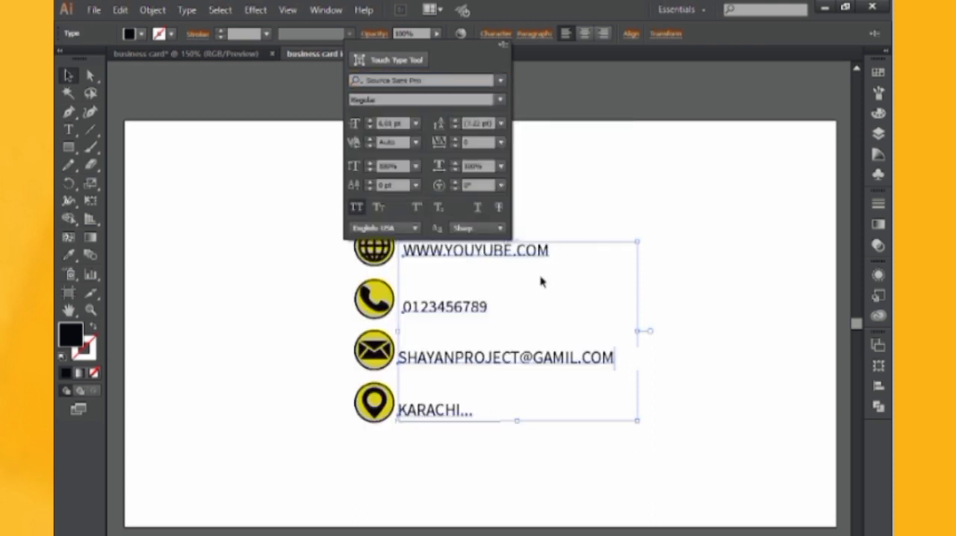
pyautogui.click(555, 216)
pyautogui.click(555, 218)
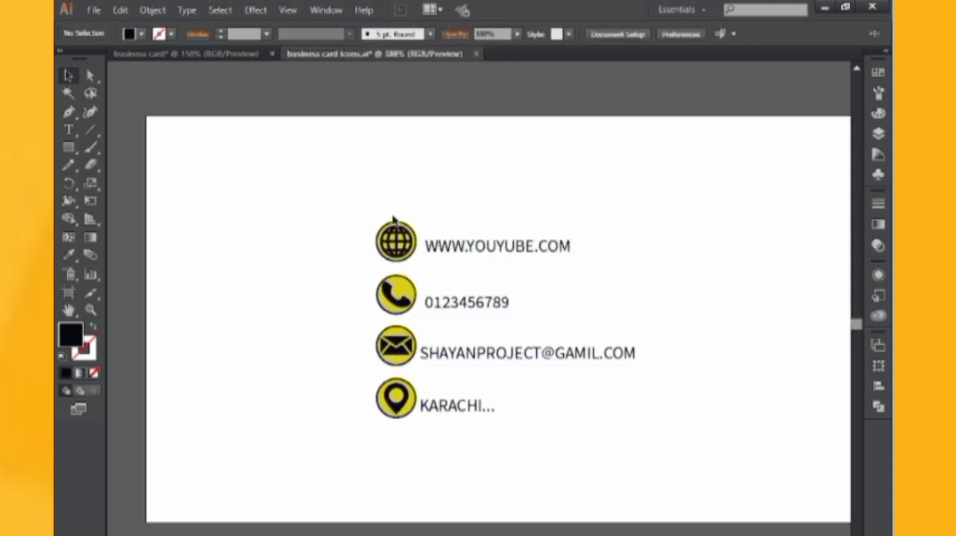
# Ungroup the website icon and shrink the globe within its yellow circle
pyautogui.moveTo(391, 234); pyautogui.dragTo(415, 263)
pyautogui.rightClick(394, 236)
pyautogui.click(418, 314)
pyautogui.click(441, 224)
pyautogui.click(414, 258)
pyautogui.click(428, 216)
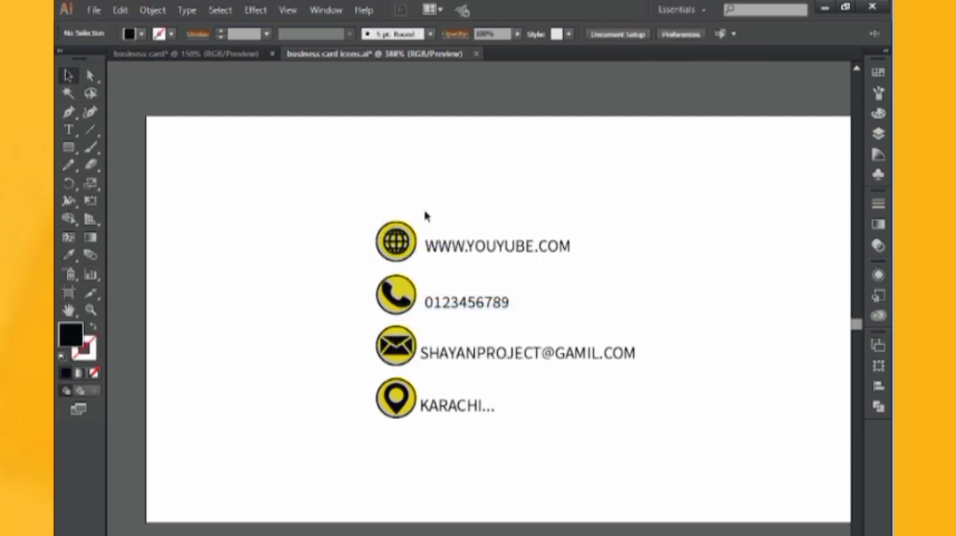
# Fill all four contact text lines with white
pyautogui.click(450, 248)
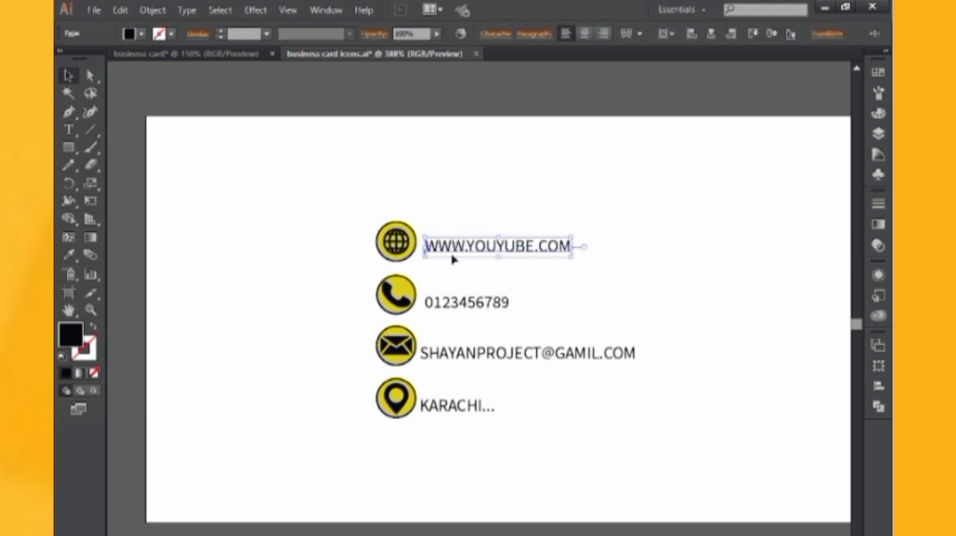
pyautogui.moveTo(454, 401); pyautogui.dragTo(499, 402)
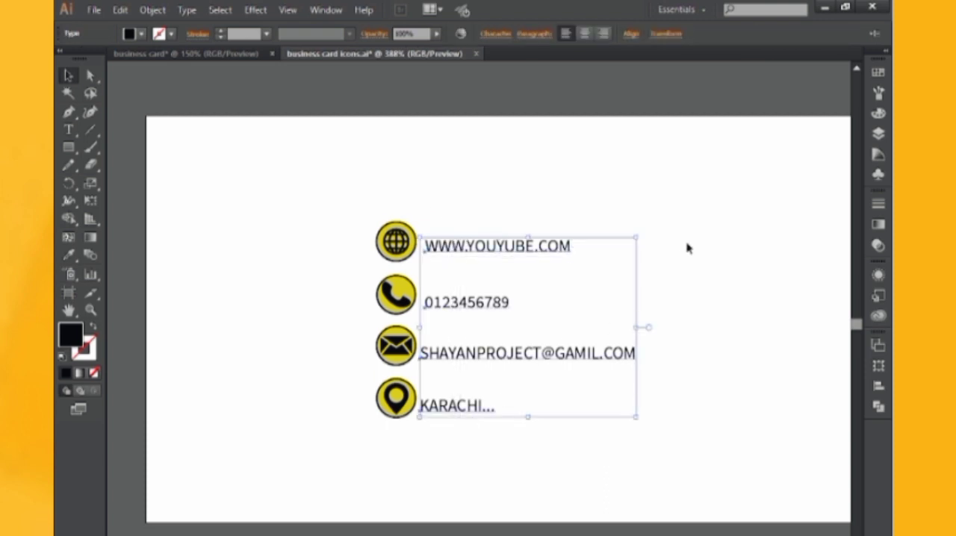
pyautogui.click(879, 72)
pyautogui.click(719, 105)
pyautogui.click(526, 145)
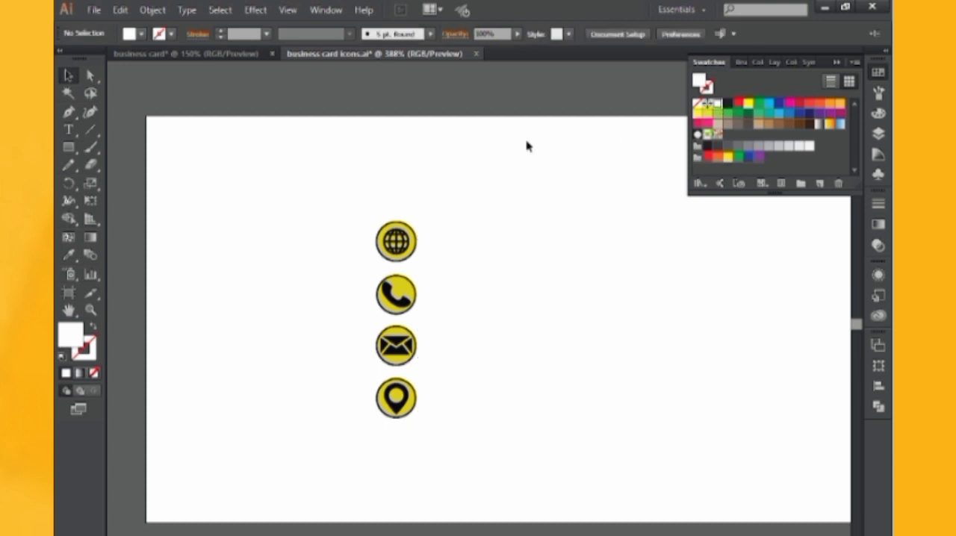
# Bring all contact icons and text lines into the business card document, over the second card's black band
pyautogui.moveTo(322, 197); pyautogui.dragTo(641, 475)
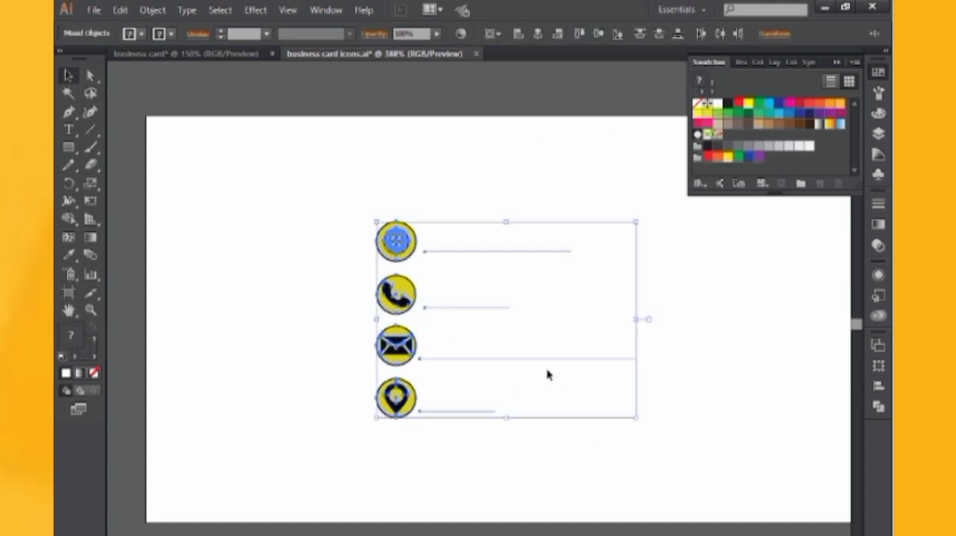
pyautogui.moveTo(523, 265); pyautogui.dragTo(253, 60)
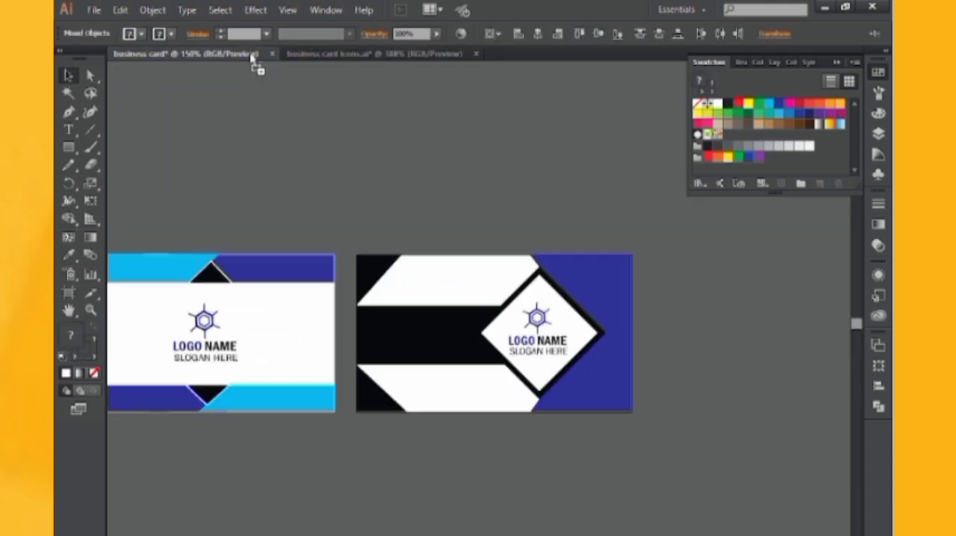
pyautogui.moveTo(439, 298); pyautogui.dragTo(457, 326)
pyautogui.hotkey('ctrl', '=')
pyautogui.hotkey('ctrl', '=')
pyautogui.hotkey('ctrl', '=')
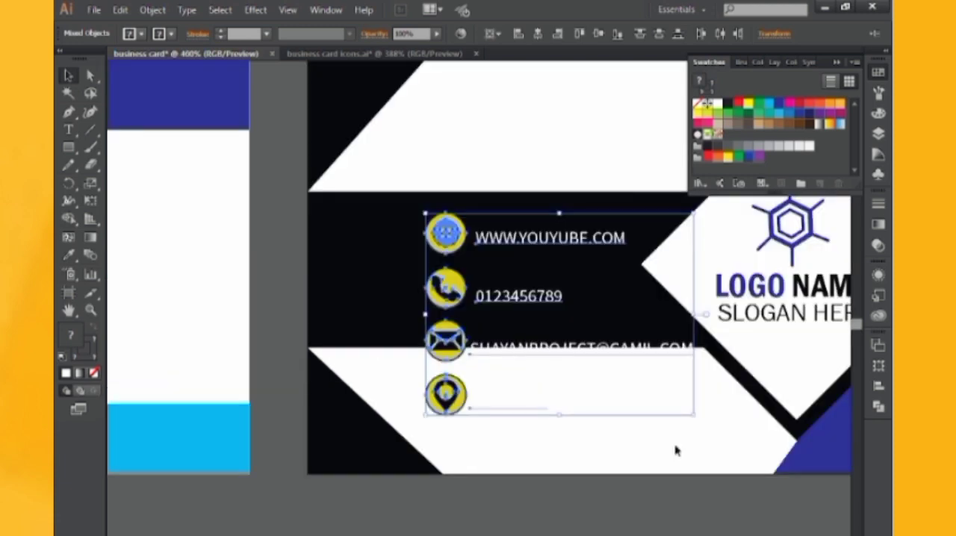
# Group the contact icons and texts, scale the group down and place it inside the left part of the black band
pyautogui.hotkey('ctrl', 'g')
pyautogui.moveTo(697, 419); pyautogui.dragTo(642, 375)
pyautogui.moveTo(593, 339); pyautogui.dragTo(463, 299)
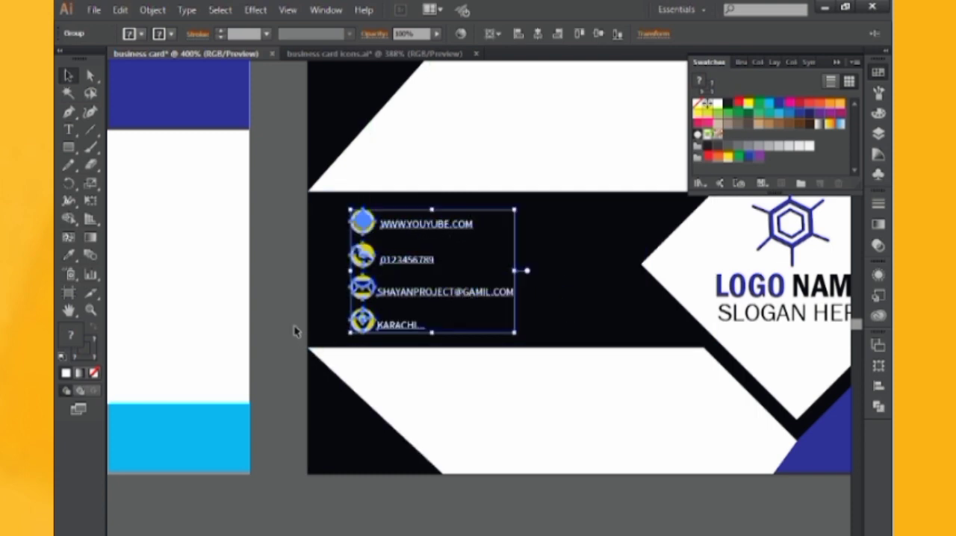
pyautogui.click(289, 300)
pyautogui.moveTo(307, 292); pyautogui.dragTo(341, 299)
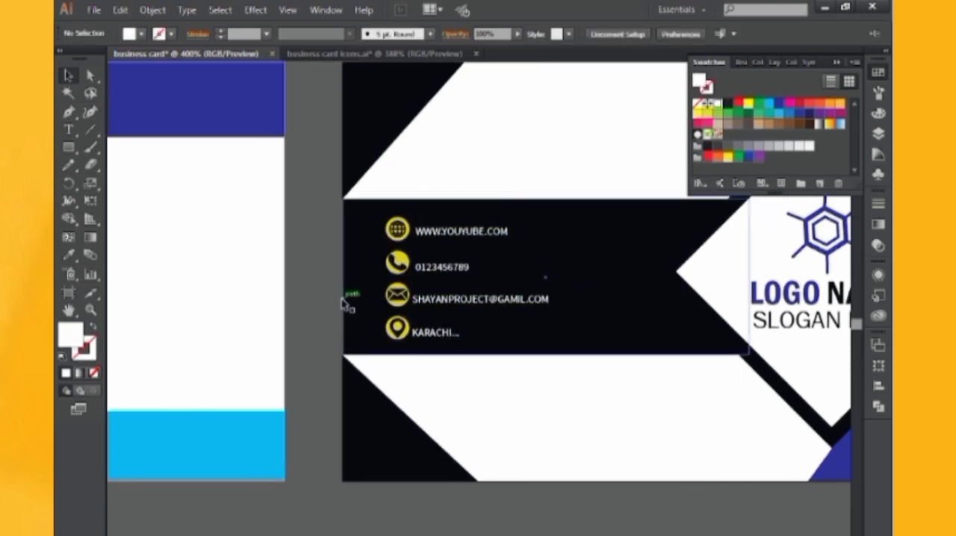
pyautogui.hotkey('ctrl', '-')
pyautogui.hotkey('ctrl', '-')
pyautogui.moveTo(391, 193); pyautogui.dragTo(425, 211)
pyautogui.hotkey('ctrl', '-')
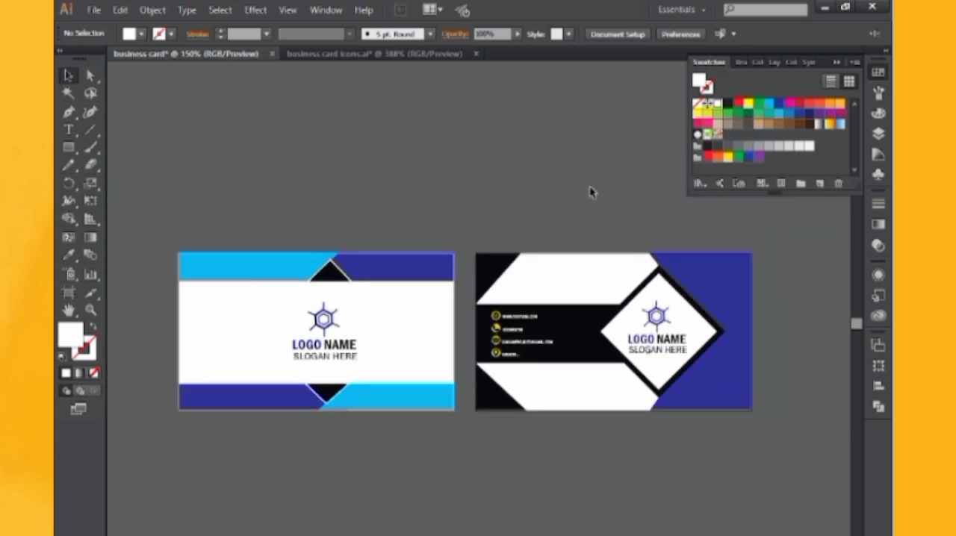
pyautogui.click(836, 62)
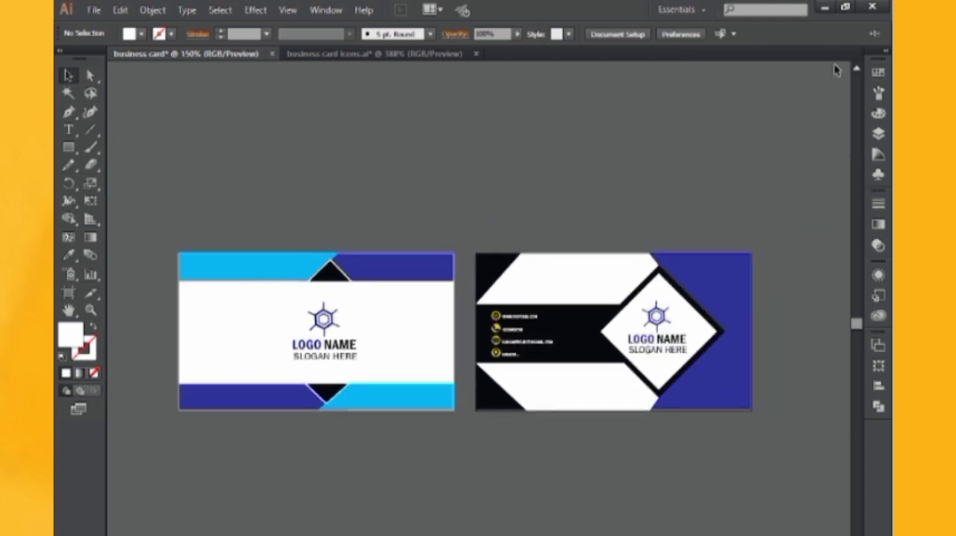
# Recolor the second card's upper-left triangle with the light blue sampled from the first card's upper strip
pyautogui.click(499, 261)
pyautogui.click(67, 256)
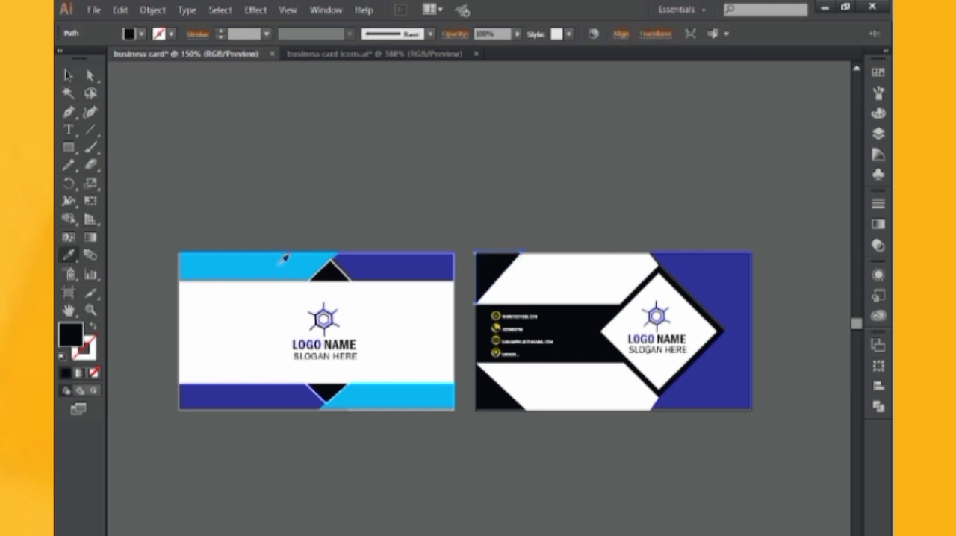
pyautogui.click(286, 260)
pyautogui.click(66, 75)
pyautogui.click(527, 236)
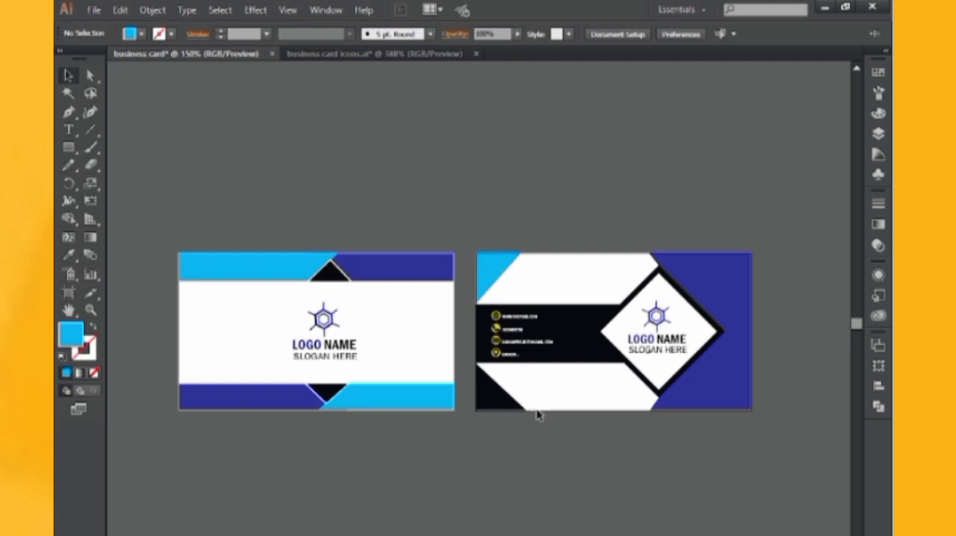
# Recolor the second card's lower-left triangle with the light blue sampled from the upper-left triangle
pyautogui.click(493, 404)
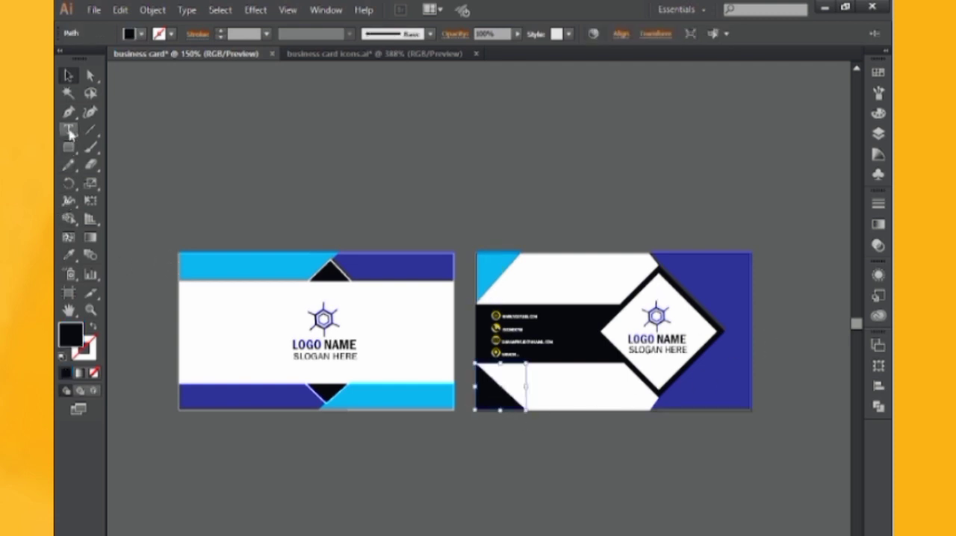
pyautogui.click(69, 254)
pyautogui.click(493, 258)
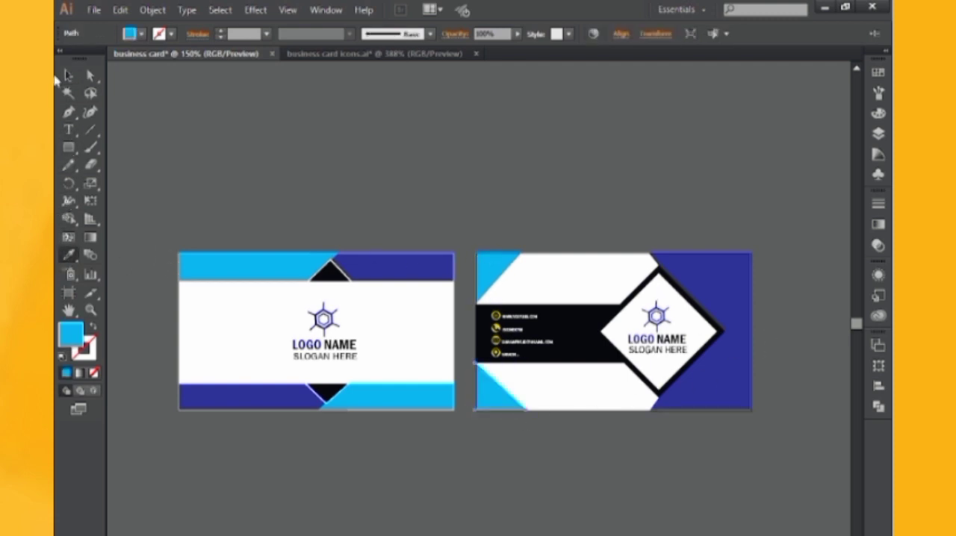
# Shift the first card's logo and slogan group slightly left within the white area and deselect it
pyautogui.press('v')
pyautogui.click(299, 119)
pyautogui.hscroll(-1, 603, 198)
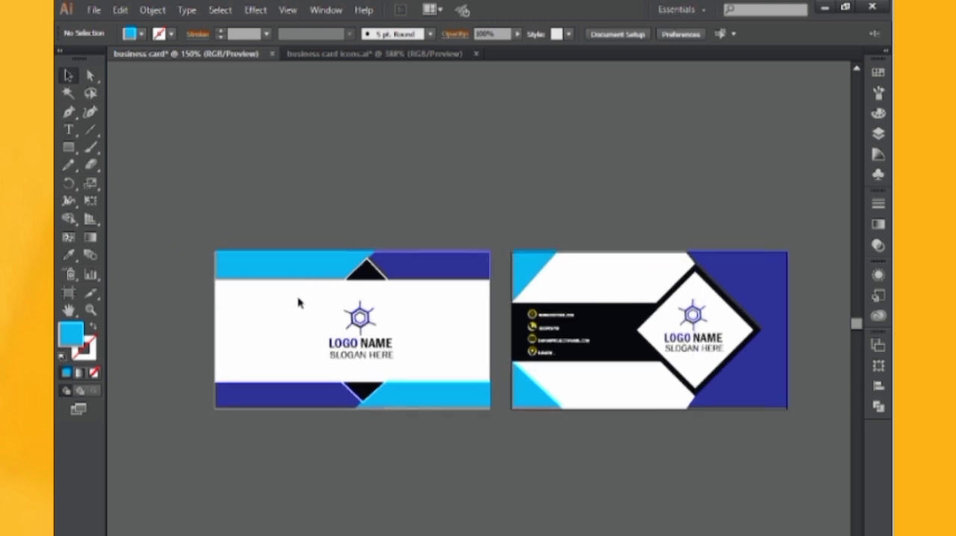
pyautogui.click(390, 357)
pyautogui.moveTo(391, 357); pyautogui.dragTo(374, 330)
pyautogui.click(427, 193)
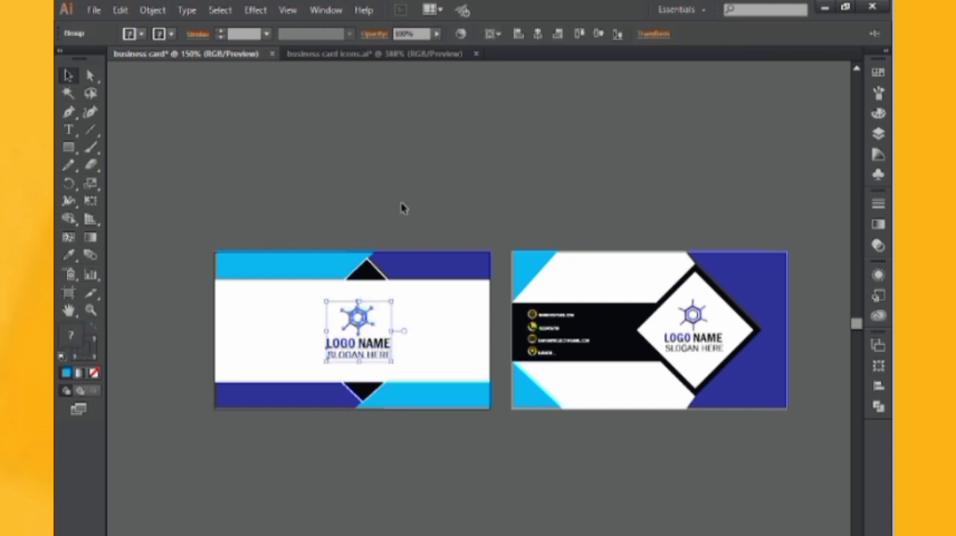
pyautogui.click(403, 207)
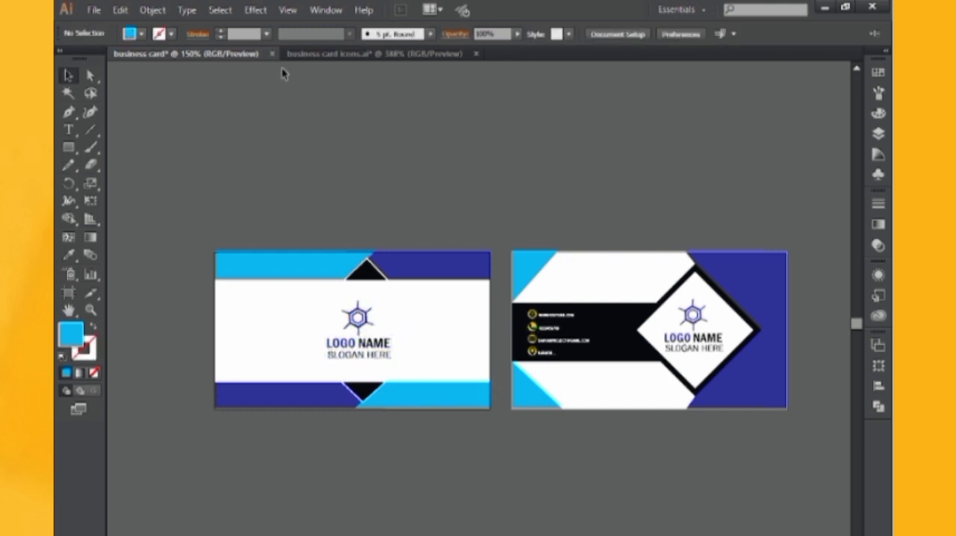
# Open the QR code file and bring the QR code into the business card document, over the first card
pyautogui.click(94, 10)
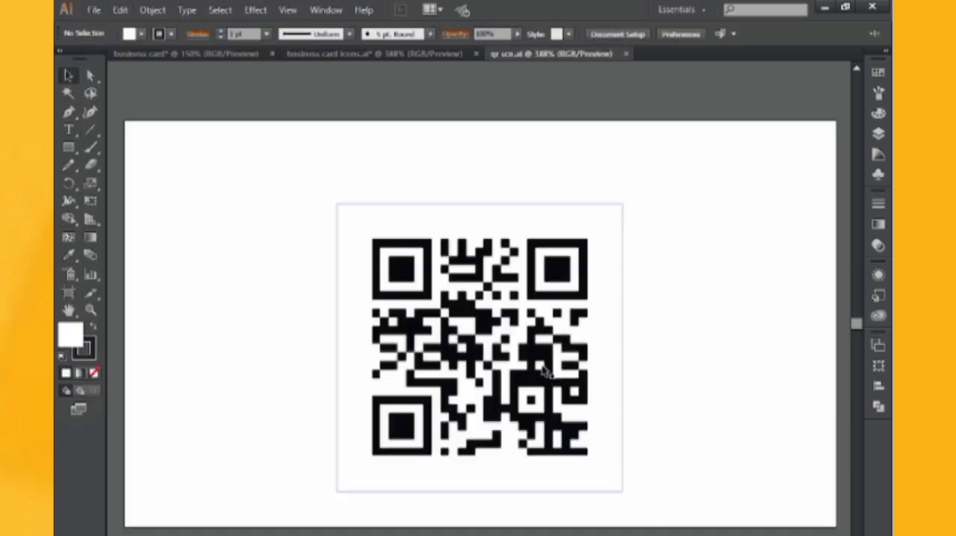
pyautogui.moveTo(537, 403); pyautogui.dragTo(444, 360)
pyautogui.hotkey('ctrl', '+')
pyautogui.hotkey('ctrl', '+')
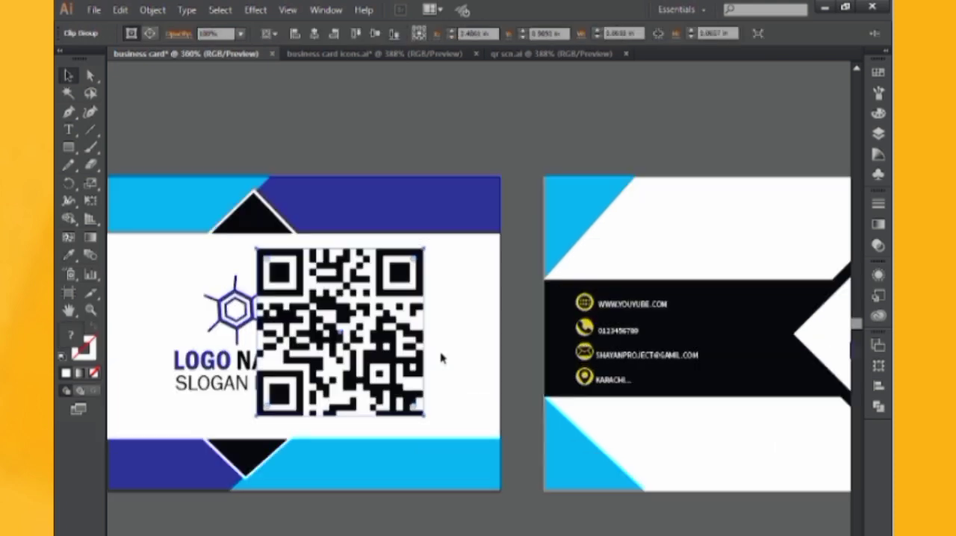
# Scale the QR code down and place it in the lower-right corner of the first card's white area
pyautogui.moveTo(427, 422); pyautogui.dragTo(457, 403)
pyautogui.click(498, 152)
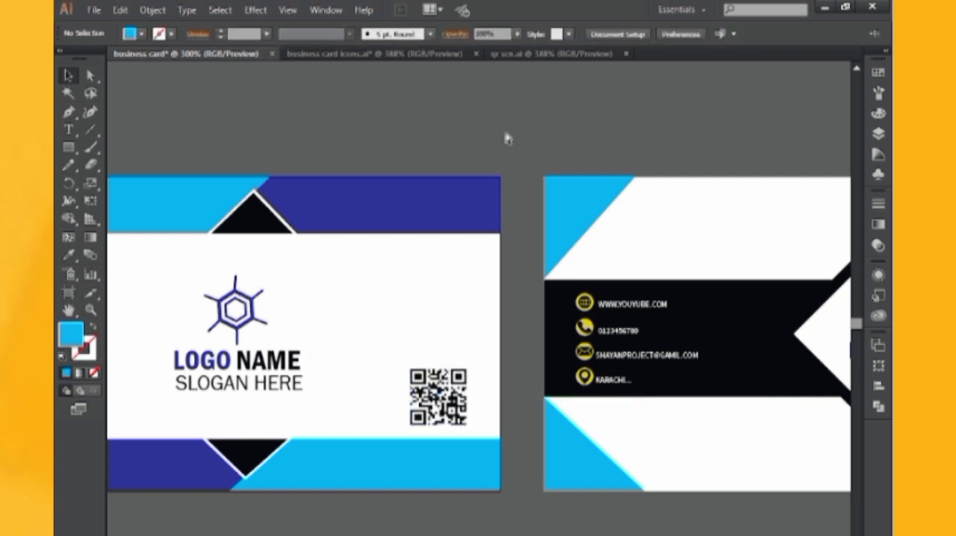
pyautogui.hotkey('ctrl', '-')
pyautogui.hotkey('ctrl', '-')
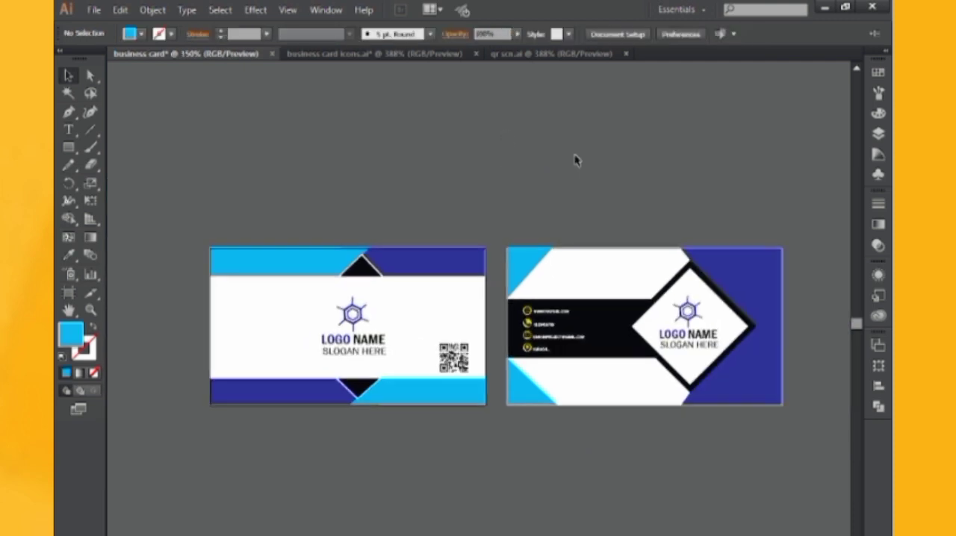